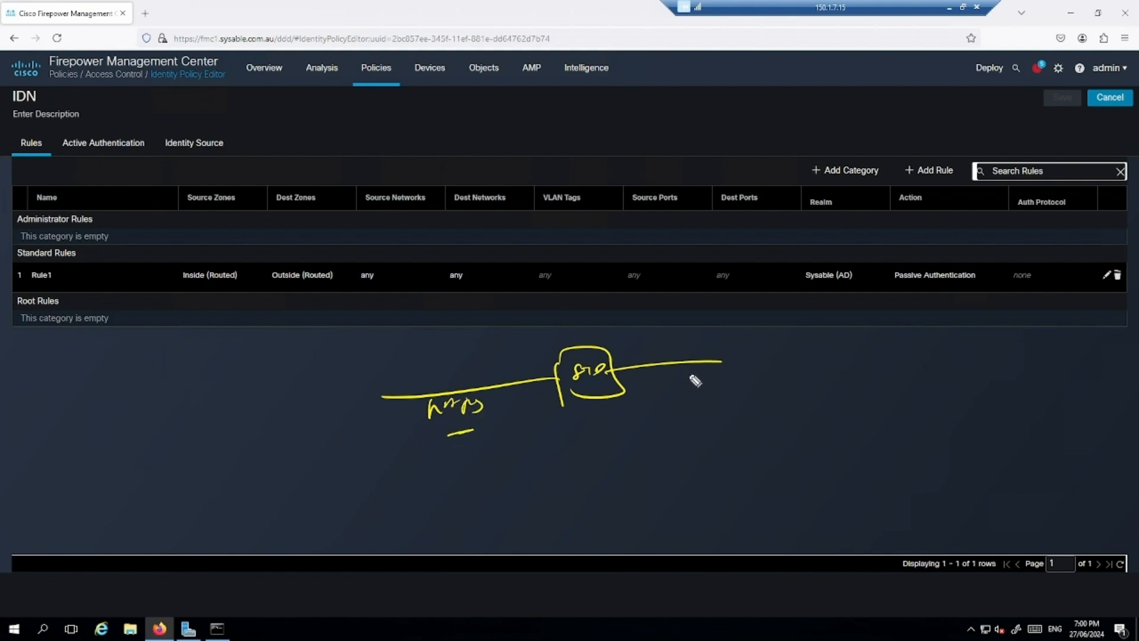
- Handwrite and underline a label above the server sketch, noting http traffic returning from the server
{"action": "left_click_drag", "start_coordinate": [529, 310], "coordinate": [539, 324]}
{"action": "left_click_drag", "start_coordinate": [544, 312], "coordinate": [561, 321]}
{"action": "left_click_drag", "start_coordinate": [567, 309], "coordinate": [570, 323]}
{"action": "left_click_drag", "start_coordinate": [562, 314], "coordinate": [623, 306]}
{"action": "mouse_move", "coordinate": [538, 339]}
{"action": "left_mouse_down"}
{"action": "mouse_move", "coordinate": [654, 309]}
{"action": "mouse_move", "coordinate": [711, 277]}
{"action": "mouse_move", "coordinate": [719, 298]}
{"action": "mouse_move", "coordinate": [756, 286]}
{"action": "left_mouse_up"}
{"action": "left_click", "coordinate": [734, 279]}
{"action": "left_click", "coordinate": [735, 288]}
{"action": "mouse_move", "coordinate": [663, 322]}
{"action": "left_mouse_down"}
{"action": "mouse_move", "coordinate": [771, 300]}
{"action": "mouse_move", "coordinate": [651, 341]}
{"action": "mouse_move", "coordinate": [661, 343]}
{"action": "left_mouse_up"}
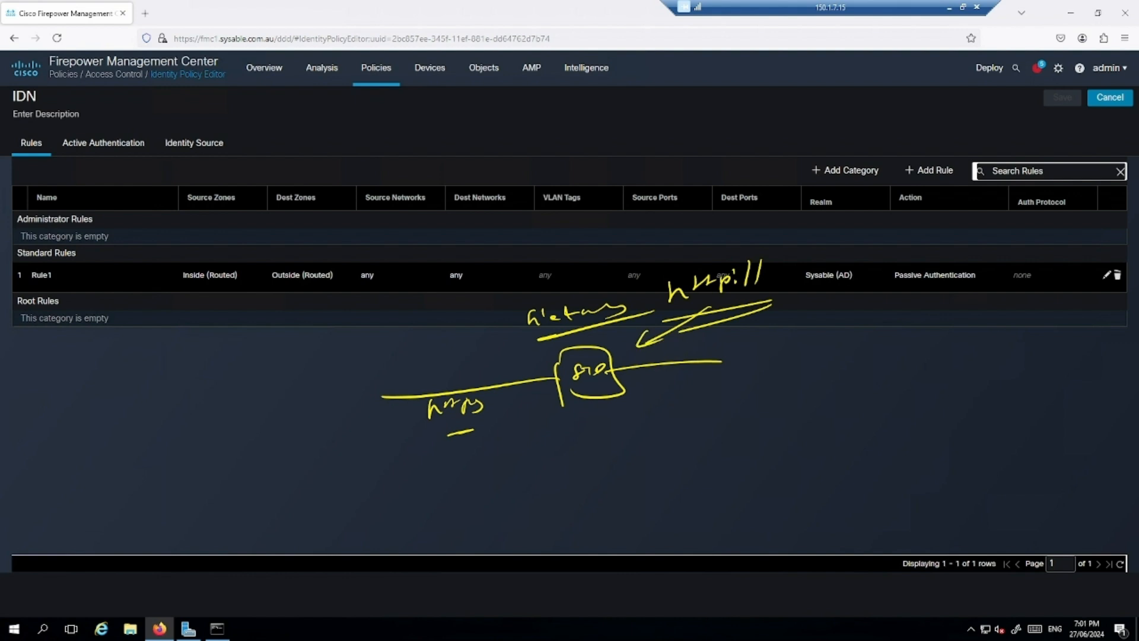
- Arrow the https traffic into the server, write fmc above the rule, and add Decrypt → Resign
{"action": "mouse_move", "coordinate": [428, 441]}
{"action": "left_mouse_down"}
{"action": "mouse_move", "coordinate": [484, 430]}
{"action": "mouse_move", "coordinate": [420, 406]}
{"action": "mouse_move", "coordinate": [423, 442]}
{"action": "left_mouse_up"}
{"action": "left_click_drag", "start_coordinate": [483, 401], "coordinate": [523, 393]}
{"action": "left_click_drag", "start_coordinate": [519, 390], "coordinate": [528, 401]}
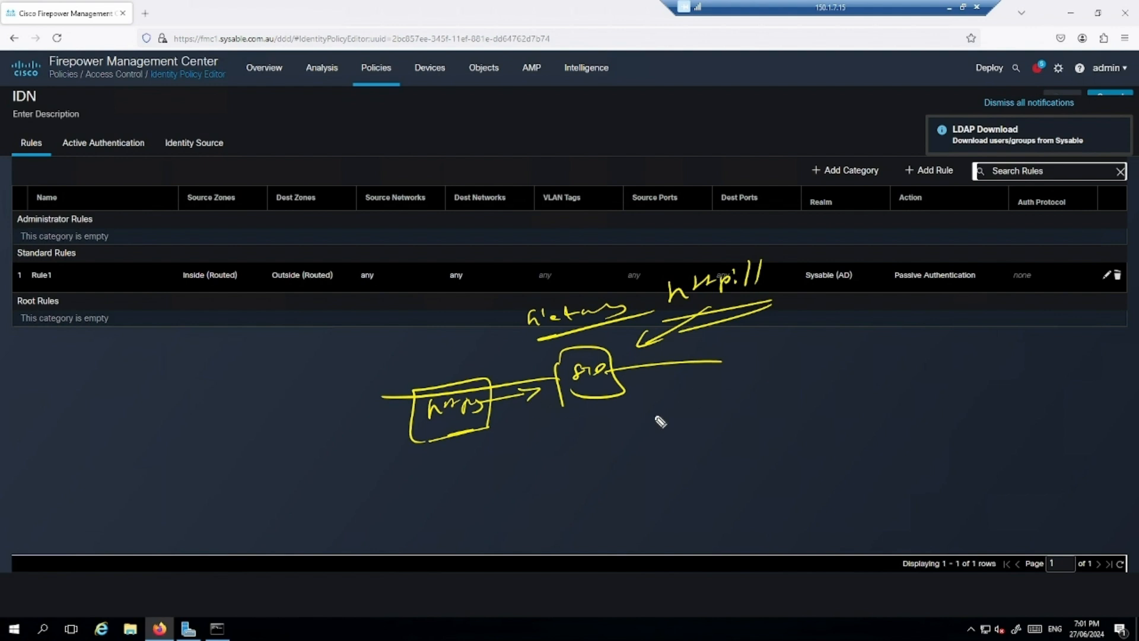
{"action": "mouse_move", "coordinate": [458, 338]}
{"action": "left_mouse_down"}
{"action": "mouse_move", "coordinate": [473, 354]}
{"action": "mouse_move", "coordinate": [522, 325]}
{"action": "mouse_move", "coordinate": [445, 365]}
{"action": "mouse_move", "coordinate": [557, 331]}
{"action": "left_mouse_up"}
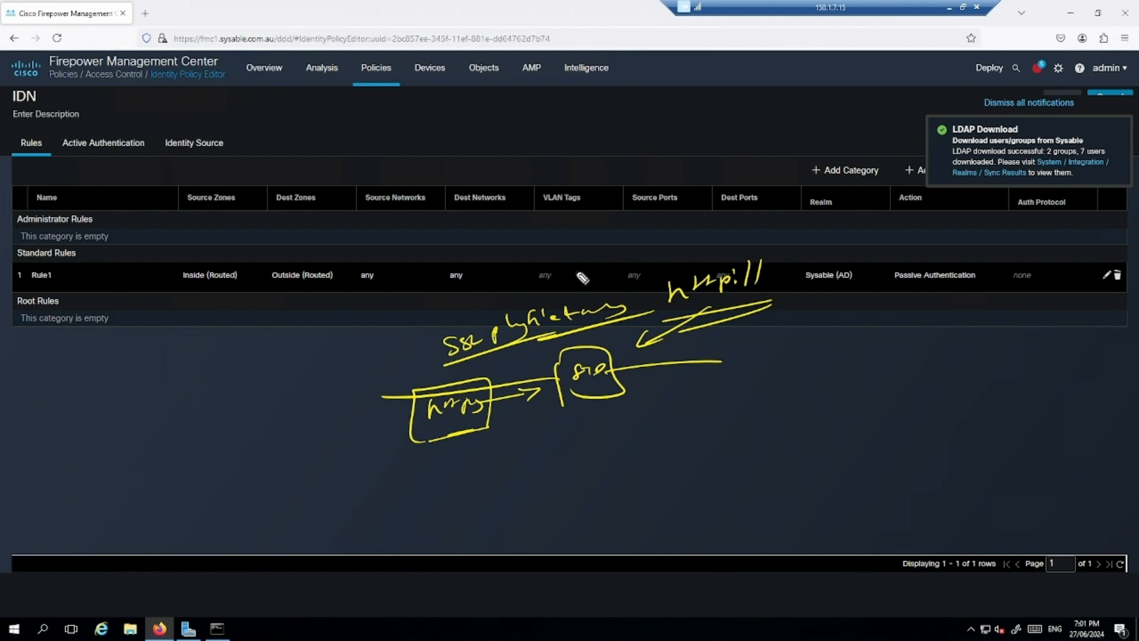
{"action": "mouse_move", "coordinate": [473, 240]}
{"action": "left_mouse_down"}
{"action": "mouse_move", "coordinate": [467, 262]}
{"action": "mouse_move", "coordinate": [502, 250]}
{"action": "mouse_move", "coordinate": [482, 300]}
{"action": "mouse_move", "coordinate": [447, 240]}
{"action": "left_mouse_up"}
{"action": "mouse_move", "coordinate": [453, 396]}
{"action": "left_mouse_down"}
{"action": "mouse_move", "coordinate": [548, 377]}
{"action": "mouse_move", "coordinate": [537, 388]}
{"action": "left_mouse_up"}
{"action": "mouse_move", "coordinate": [514, 427]}
{"action": "left_mouse_down"}
{"action": "mouse_move", "coordinate": [563, 436]}
{"action": "mouse_move", "coordinate": [572, 451]}
{"action": "mouse_move", "coordinate": [593, 423]}
{"action": "mouse_move", "coordinate": [681, 418]}
{"action": "mouse_move", "coordinate": [878, 377]}
{"action": "left_mouse_up"}
{"action": "mouse_move", "coordinate": [890, 372]}
{"action": "left_mouse_down"}
{"action": "mouse_move", "coordinate": [917, 378]}
{"action": "mouse_move", "coordinate": [896, 390]}
{"action": "left_mouse_up"}
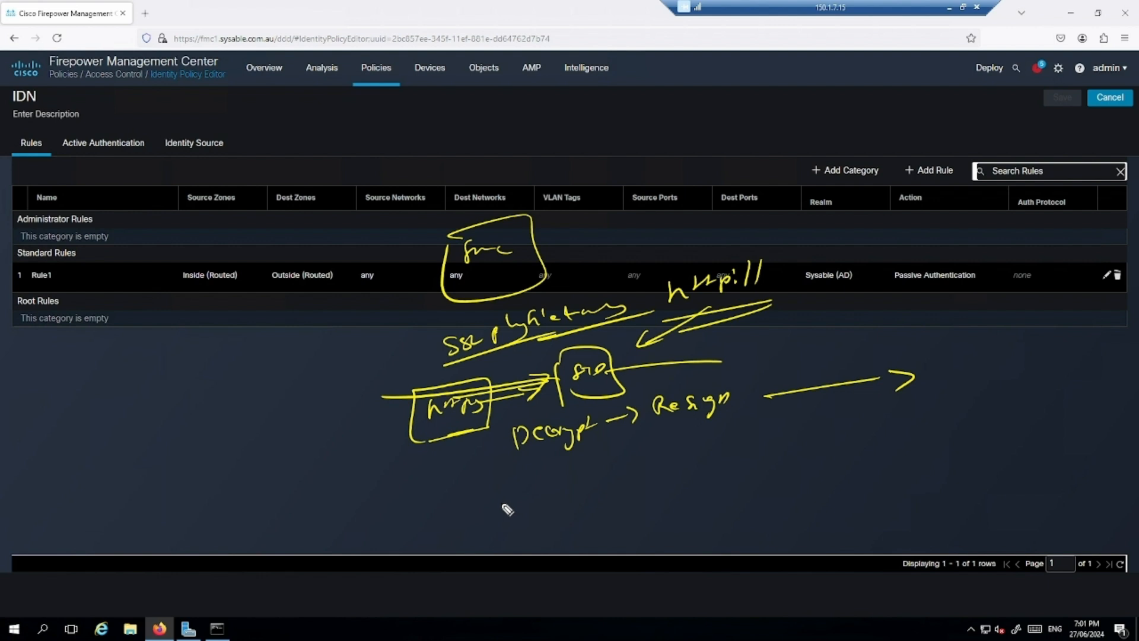
- Write AD → CA at the top left and label the CA as root
{"action": "left_click_drag", "start_coordinate": [131, 198], "coordinate": [148, 193]}
{"action": "mouse_move", "coordinate": [134, 188]}
{"action": "left_mouse_down"}
{"action": "mouse_move", "coordinate": [151, 184]}
{"action": "mouse_move", "coordinate": [153, 208]}
{"action": "mouse_move", "coordinate": [146, 157]}
{"action": "mouse_move", "coordinate": [122, 204]}
{"action": "left_mouse_up"}
{"action": "mouse_move", "coordinate": [188, 178]}
{"action": "left_mouse_down"}
{"action": "mouse_move", "coordinate": [227, 184]}
{"action": "mouse_move", "coordinate": [236, 159]}
{"action": "mouse_move", "coordinate": [264, 160]}
{"action": "left_mouse_up"}
{"action": "left_click_drag", "start_coordinate": [248, 159], "coordinate": [270, 156]}
{"action": "left_click_drag", "start_coordinate": [226, 192], "coordinate": [278, 172]}
{"action": "mouse_move", "coordinate": [230, 186]}
{"action": "left_mouse_down"}
{"action": "mouse_move", "coordinate": [272, 175]}
{"action": "mouse_move", "coordinate": [252, 142]}
{"action": "left_mouse_up"}
{"action": "left_click_drag", "start_coordinate": [269, 104], "coordinate": [273, 98]}
{"action": "left_click_drag", "start_coordinate": [272, 99], "coordinate": [297, 112]}
{"action": "mouse_move", "coordinate": [300, 102]}
{"action": "left_mouse_down"}
{"action": "mouse_move", "coordinate": [311, 110]}
{"action": "mouse_move", "coordinate": [322, 92]}
{"action": "left_mouse_up"}
{"action": "left_click_drag", "start_coordinate": [321, 93], "coordinate": [317, 113]}
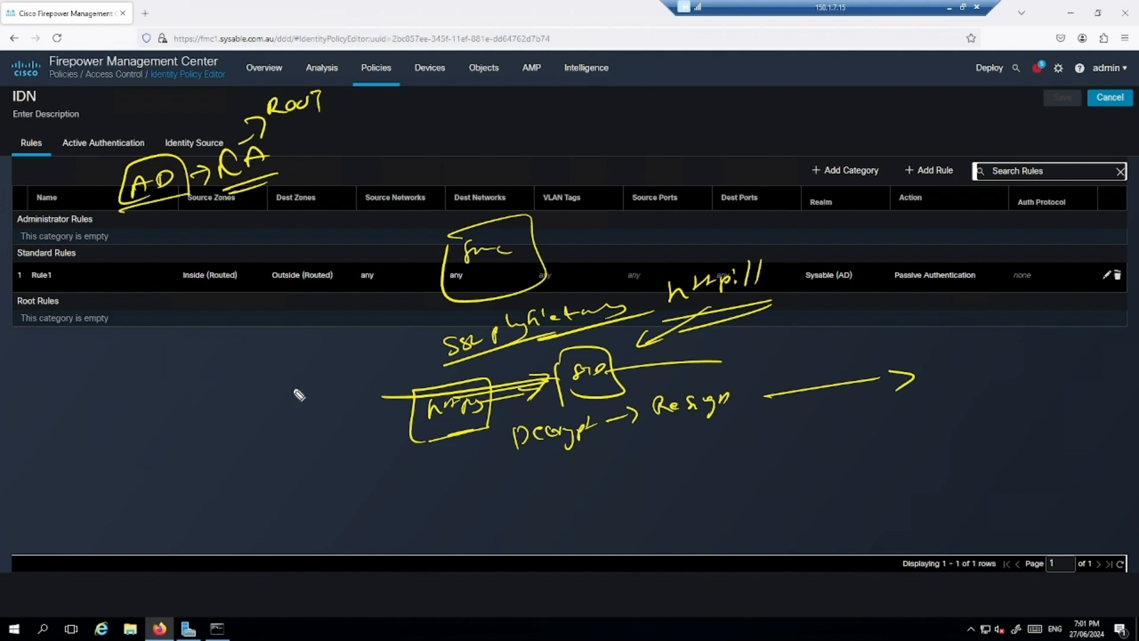
- Note a subordinate CA under AD and mark the fmc as Trusted
{"action": "left_click_drag", "start_coordinate": [147, 211], "coordinate": [178, 235]}
{"action": "mouse_move", "coordinate": [177, 218]}
{"action": "left_mouse_down"}
{"action": "mouse_move", "coordinate": [161, 236]}
{"action": "mouse_move", "coordinate": [191, 233]}
{"action": "left_mouse_up"}
{"action": "mouse_move", "coordinate": [197, 231]}
{"action": "left_mouse_down"}
{"action": "mouse_move", "coordinate": [218, 221]}
{"action": "mouse_move", "coordinate": [430, 228]}
{"action": "mouse_move", "coordinate": [402, 244]}
{"action": "left_mouse_up"}
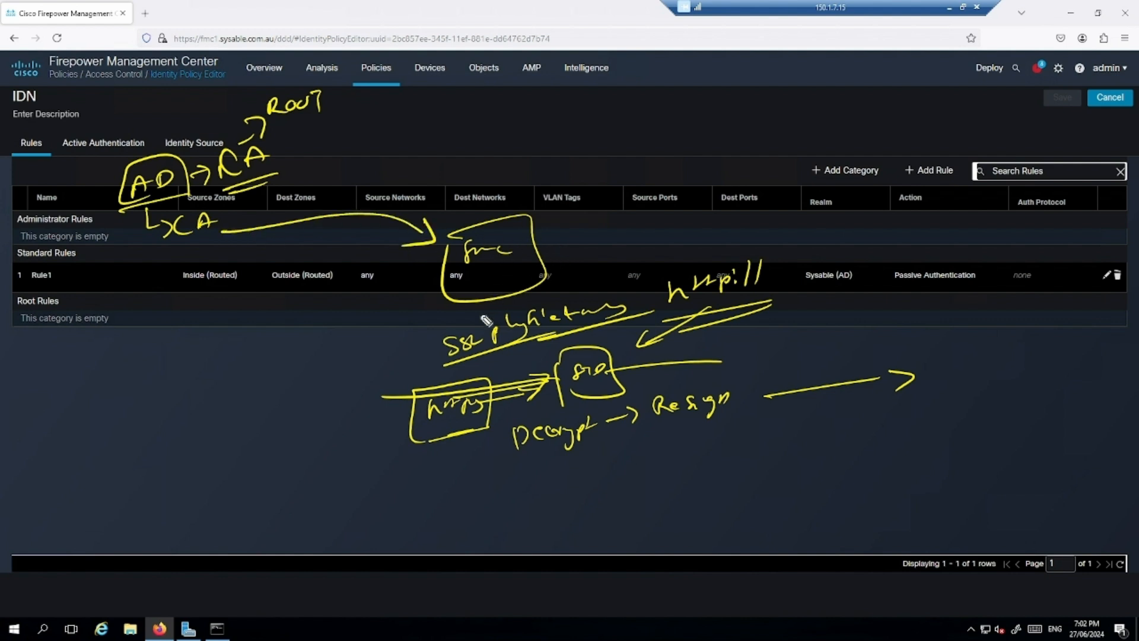
{"action": "mouse_move", "coordinate": [435, 209]}
{"action": "left_mouse_down"}
{"action": "mouse_move", "coordinate": [502, 202]}
{"action": "mouse_move", "coordinate": [512, 187]}
{"action": "left_mouse_up"}
{"action": "left_click_drag", "start_coordinate": [531, 177], "coordinate": [529, 187]}
{"action": "left_click_drag", "start_coordinate": [452, 218], "coordinate": [541, 207]}
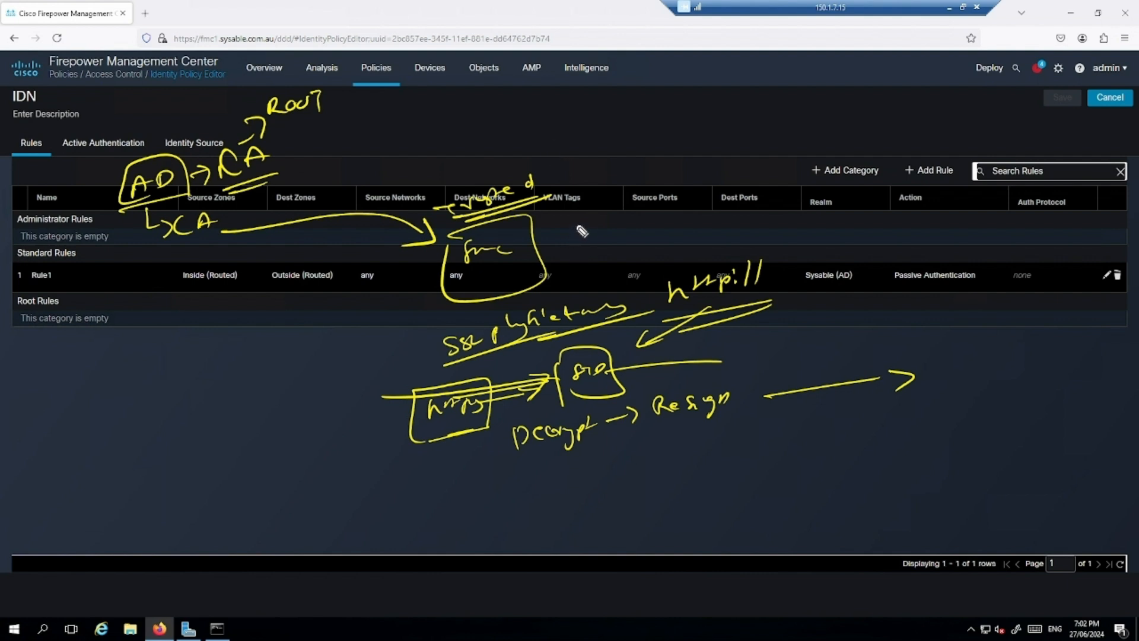
{"action": "mouse_move", "coordinate": [583, 211]}
{"action": "left_mouse_down"}
{"action": "mouse_move", "coordinate": [556, 235]}
{"action": "mouse_move", "coordinate": [573, 234]}
{"action": "left_mouse_up"}
- Write key and CSR at the top right and arc the CSR back to the CA
{"action": "mouse_move", "coordinate": [568, 123]}
{"action": "left_mouse_down"}
{"action": "mouse_move", "coordinate": [583, 138]}
{"action": "mouse_move", "coordinate": [596, 131]}
{"action": "left_mouse_up"}
{"action": "mouse_move", "coordinate": [602, 129]}
{"action": "left_mouse_down"}
{"action": "mouse_move", "coordinate": [627, 158]}
{"action": "mouse_move", "coordinate": [667, 159]}
{"action": "left_mouse_up"}
{"action": "left_click_drag", "start_coordinate": [681, 156], "coordinate": [705, 147]}
{"action": "left_click_drag", "start_coordinate": [651, 167], "coordinate": [700, 157]}
{"action": "left_click_drag", "start_coordinate": [660, 171], "coordinate": [695, 162]}
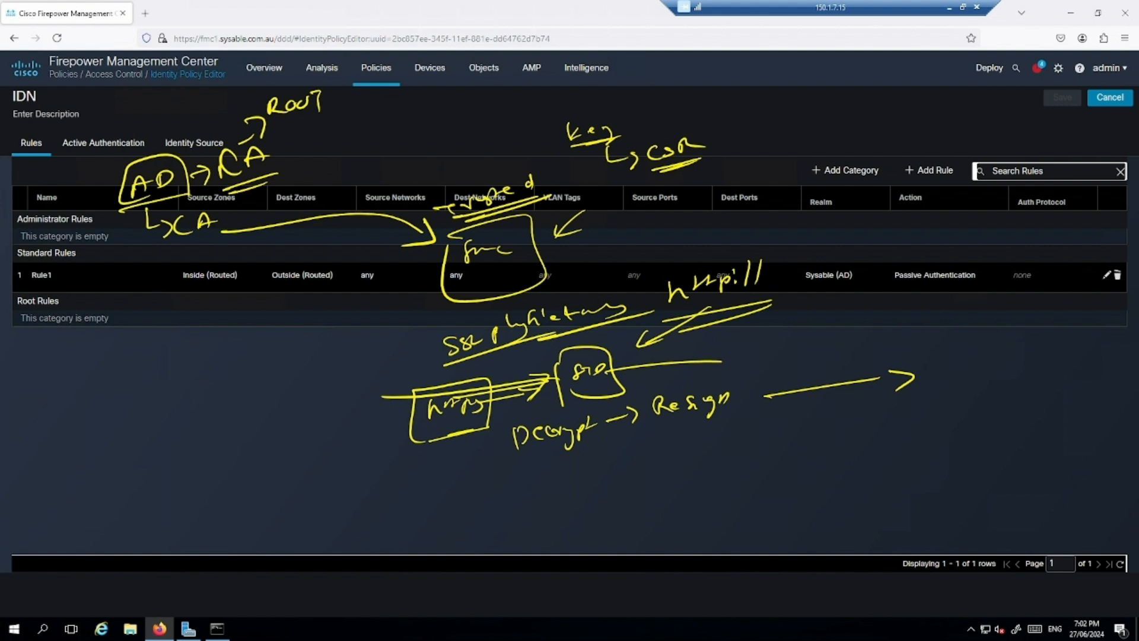
{"action": "mouse_move", "coordinate": [703, 145]}
{"action": "left_mouse_down"}
{"action": "mouse_move", "coordinate": [719, 130]}
{"action": "mouse_move", "coordinate": [397, 139]}
{"action": "mouse_move", "coordinate": [294, 164]}
{"action": "mouse_move", "coordinate": [320, 167]}
{"action": "mouse_move", "coordinate": [333, 129]}
{"action": "mouse_move", "coordinate": [359, 123]}
{"action": "mouse_move", "coordinate": [359, 137]}
{"action": "left_mouse_up"}
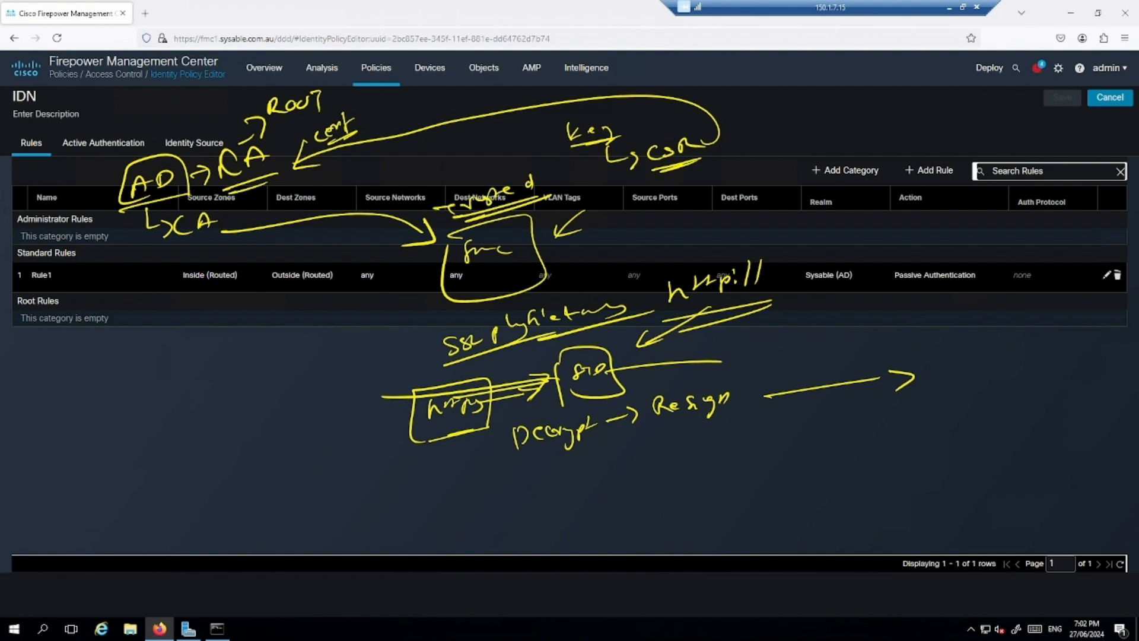
- Erase the sketch and move from the EVE-NG topology to the FTD.pdf diagram
{"action": "key", "text": "Escape"}
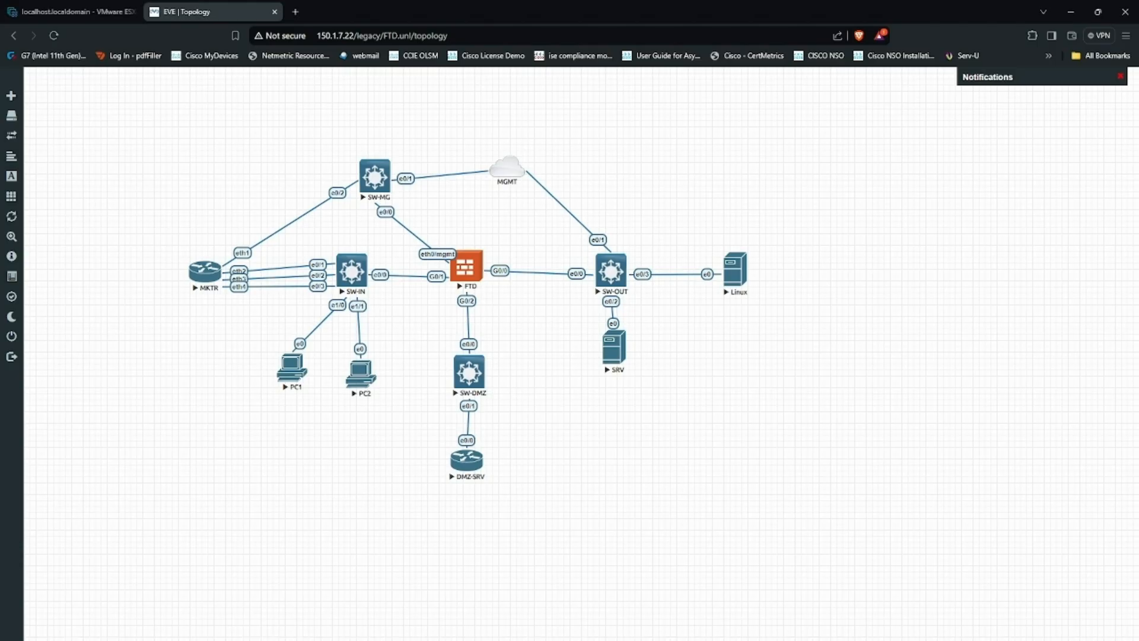
{"action": "left_click", "coordinate": [295, 12]}
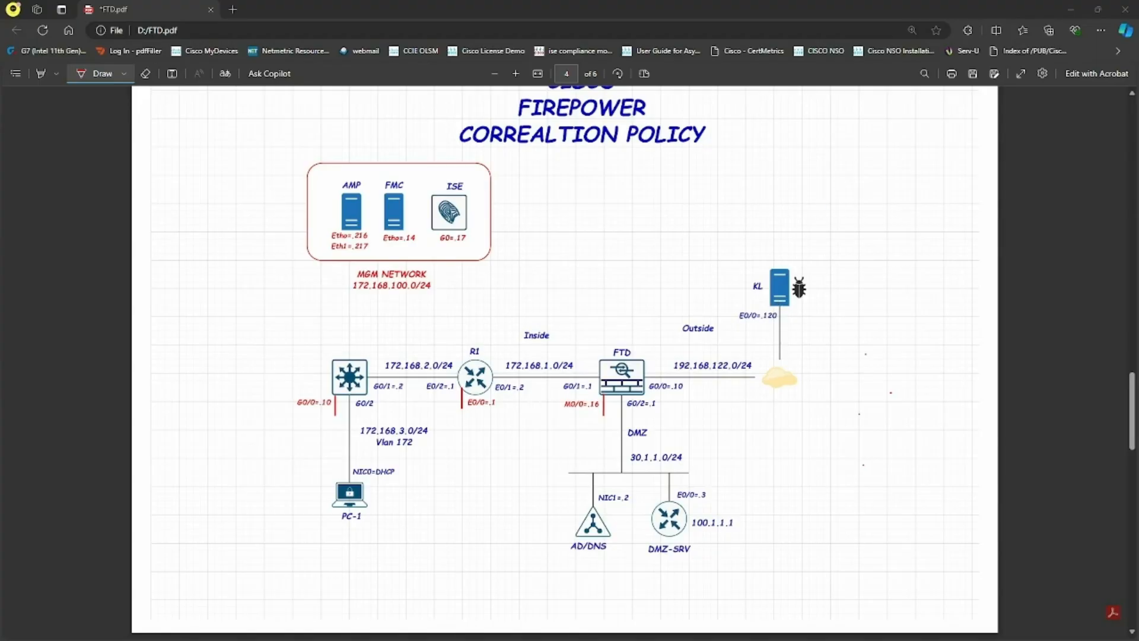
- Trace PC-1 → FTD → KL, note Worms, Decrypt+Resign and CA, then launch Firefox on PC1
{"action": "mouse_move", "coordinate": [349, 483]}
{"action": "left_mouse_down"}
{"action": "mouse_move", "coordinate": [341, 416]}
{"action": "mouse_move", "coordinate": [410, 378]}
{"action": "mouse_move", "coordinate": [741, 380]}
{"action": "mouse_move", "coordinate": [798, 256]}
{"action": "mouse_move", "coordinate": [808, 295]}
{"action": "left_mouse_up"}
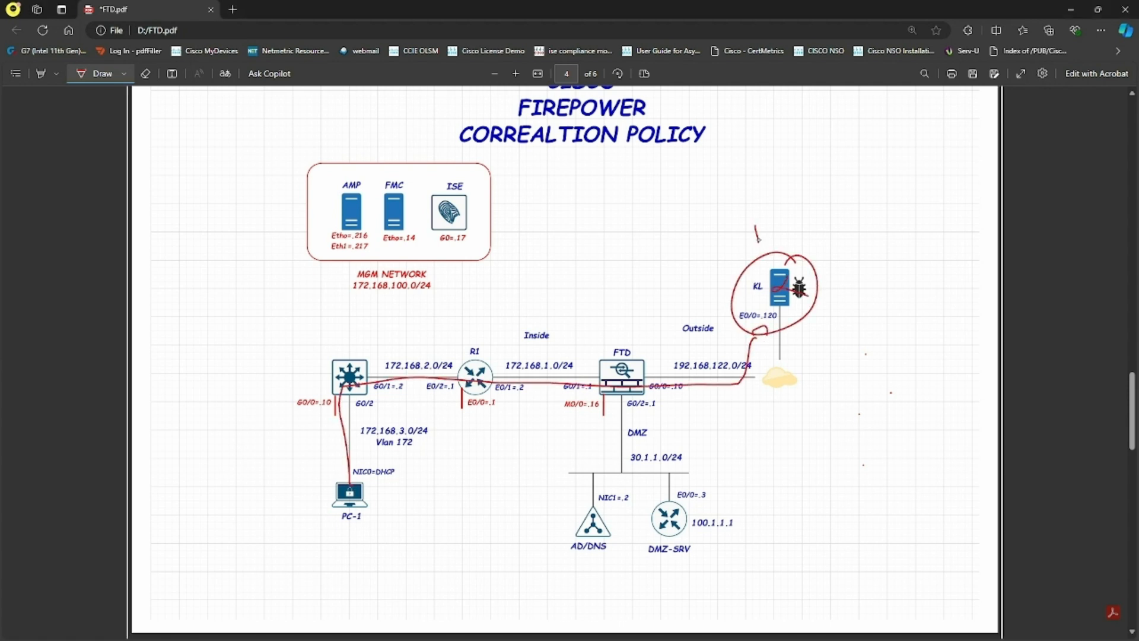
{"action": "left_click_drag", "start_coordinate": [796, 229], "coordinate": [808, 232]}
{"action": "left_click_drag", "start_coordinate": [773, 247], "coordinate": [814, 232]}
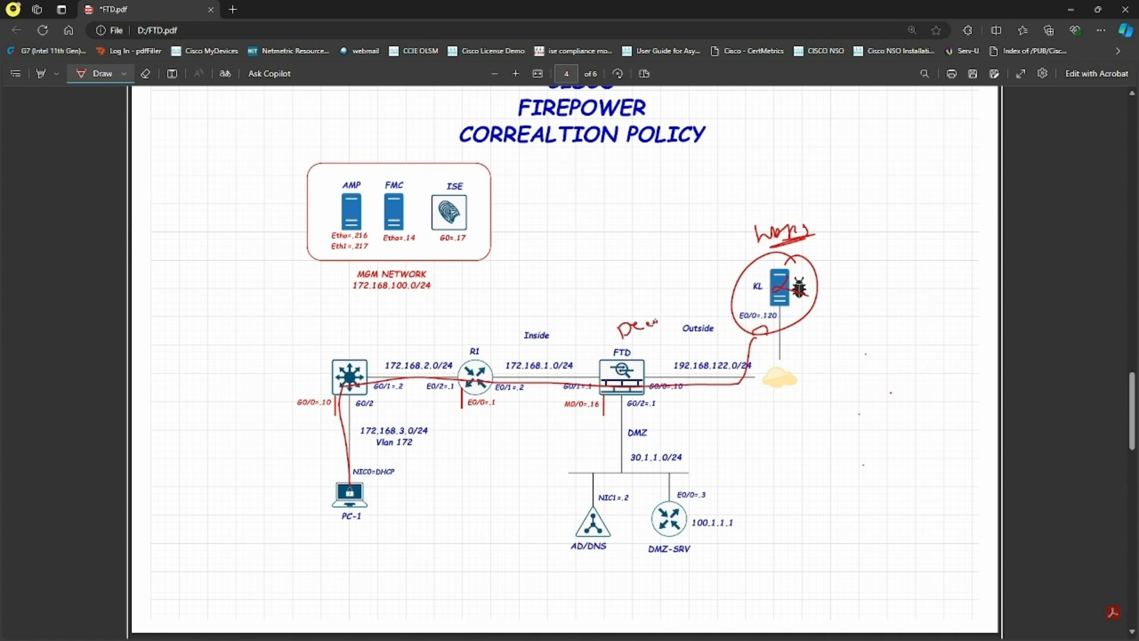
{"action": "left_click_drag", "start_coordinate": [668, 320], "coordinate": [678, 315]}
{"action": "left_click_drag", "start_coordinate": [613, 346], "coordinate": [681, 321]}
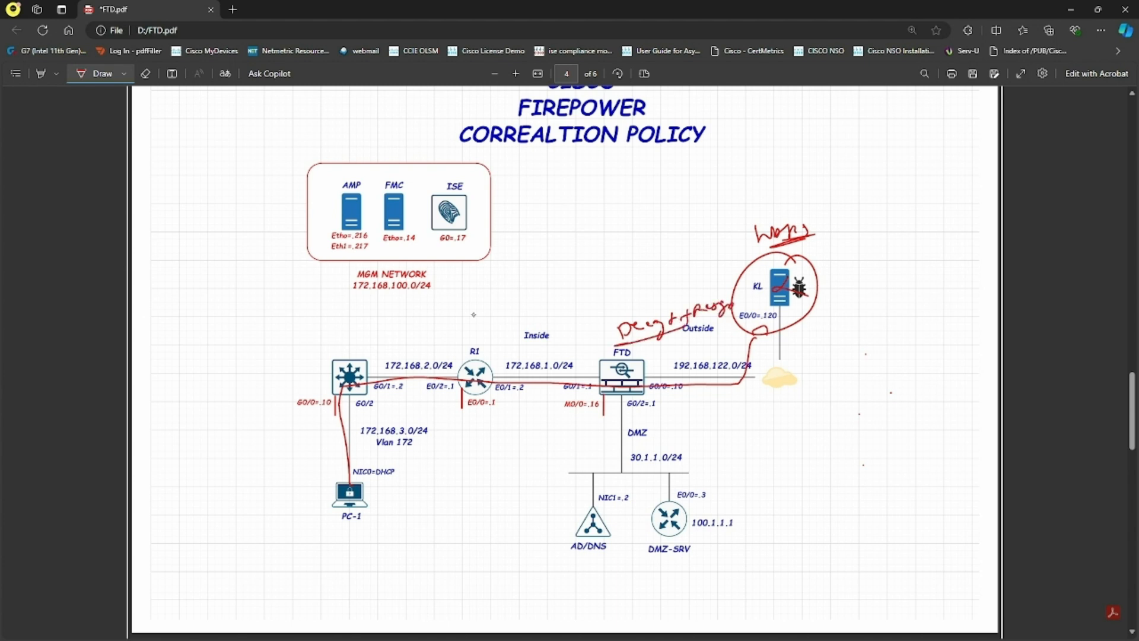
{"action": "mouse_move", "coordinate": [547, 223]}
{"action": "left_mouse_down"}
{"action": "mouse_move", "coordinate": [550, 244]}
{"action": "mouse_move", "coordinate": [575, 236]}
{"action": "left_mouse_up"}
{"action": "mouse_move", "coordinate": [558, 232]}
{"action": "left_mouse_down"}
{"action": "mouse_move", "coordinate": [580, 222]}
{"action": "mouse_move", "coordinate": [617, 287]}
{"action": "left_mouse_up"}
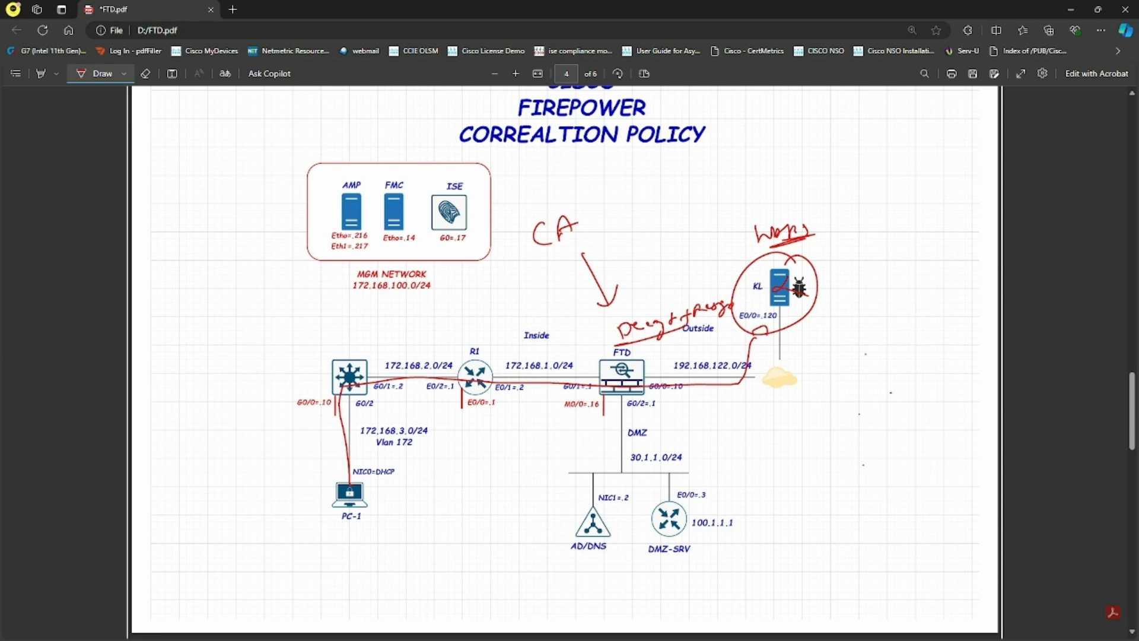
{"action": "key", "text": "alt+Tab"}
{"action": "left_click", "coordinate": [393, 540]}
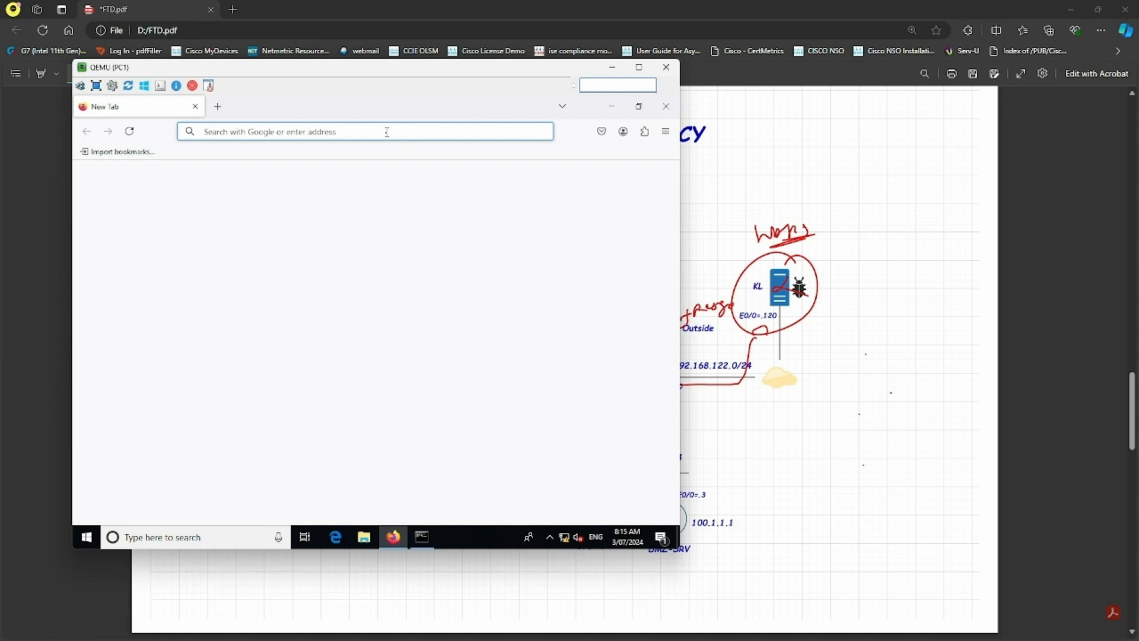
{"action": "type", "text": "https://150.1.7."}
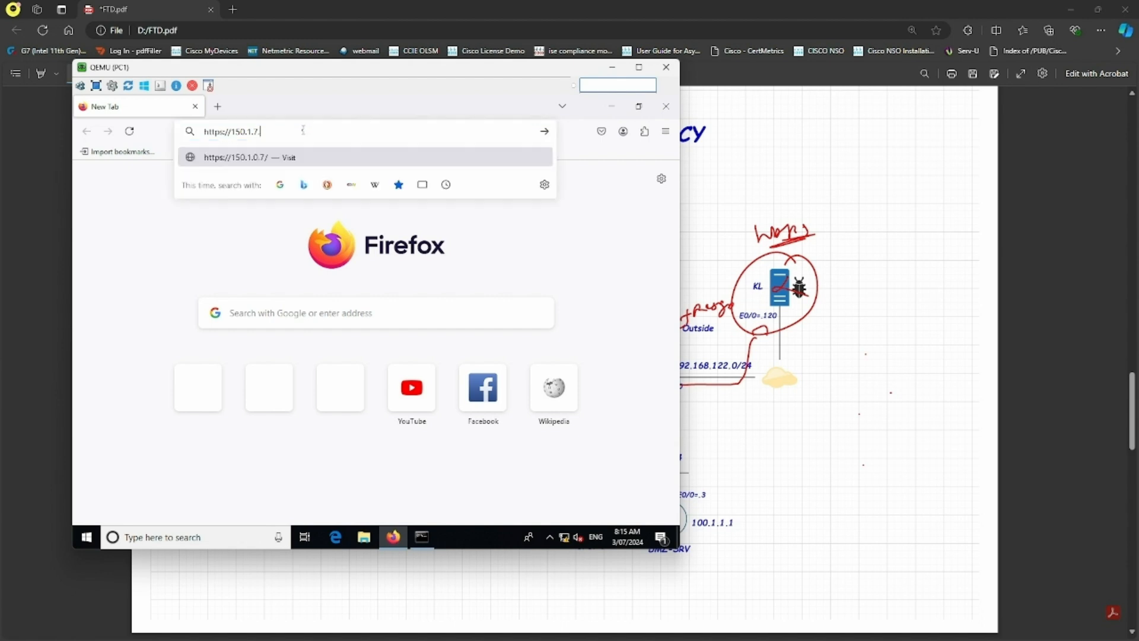
{"action": "type", "text": "120"}
{"action": "key", "text": "Return"}
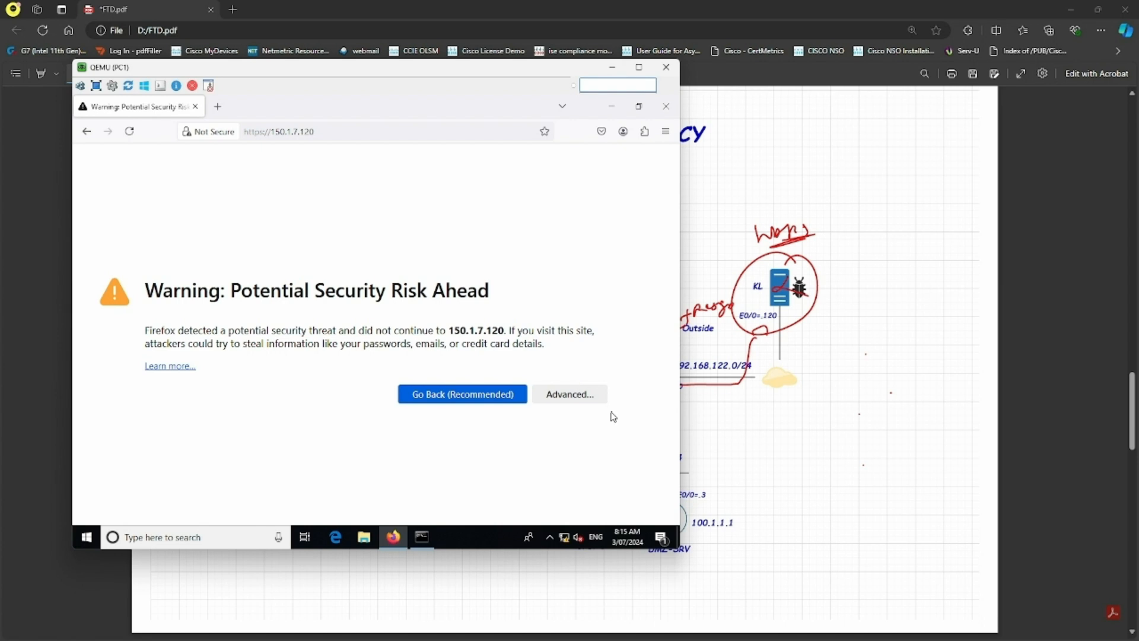
{"action": "left_click", "coordinate": [570, 395]}
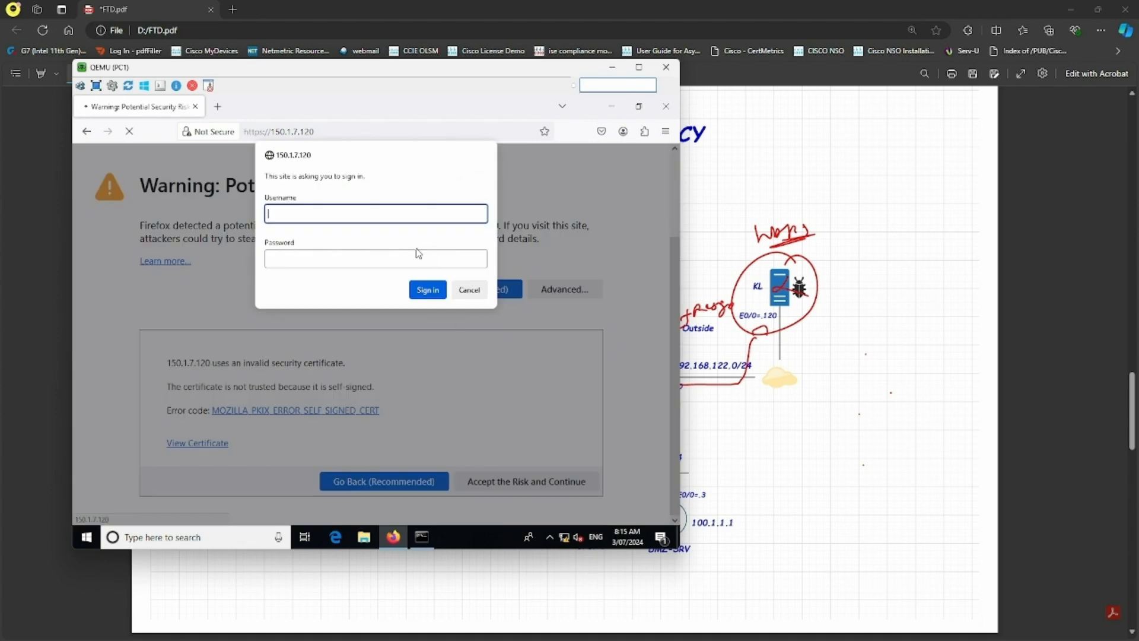
{"action": "type", "text": "isco"}
{"action": "key", "text": "Tab"}
{"action": "key", "text": "Return"}
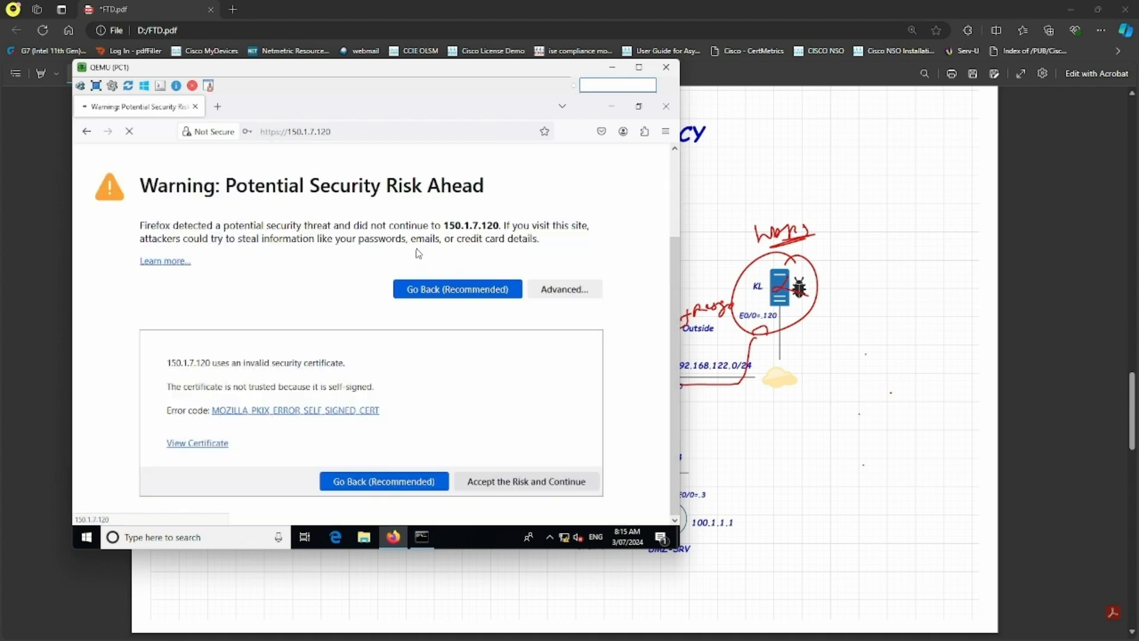
- Open the site's connection security details in the Page Info window
{"action": "left_click", "coordinate": [201, 134]}
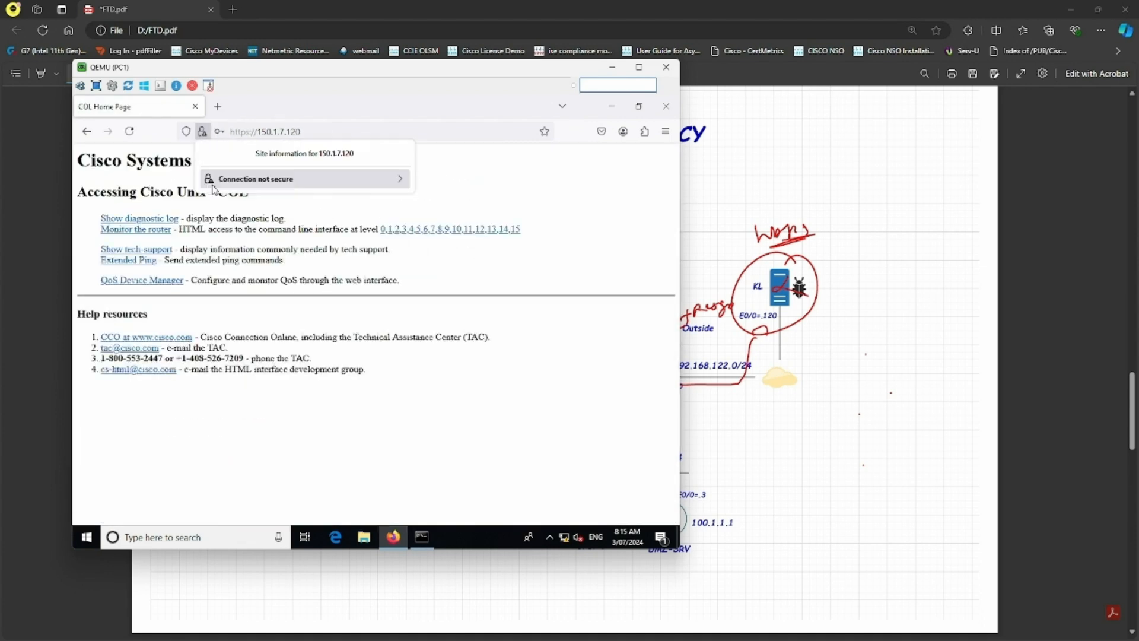
{"action": "left_click", "coordinate": [263, 179]}
{"action": "left_click", "coordinate": [246, 243]}
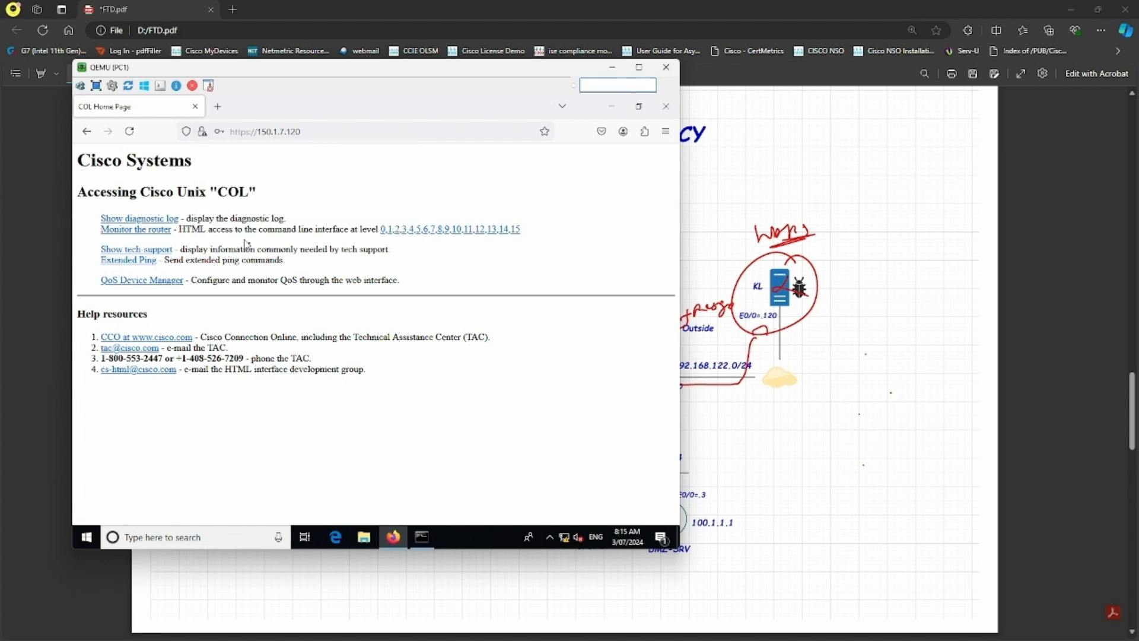
- View the site certificate and compare Subject and Issuer, both COL.sysable.com.au
{"action": "left_click", "coordinate": [397, 202]}
{"action": "left_click_drag", "start_coordinate": [385, 331], "coordinate": [280, 326]}
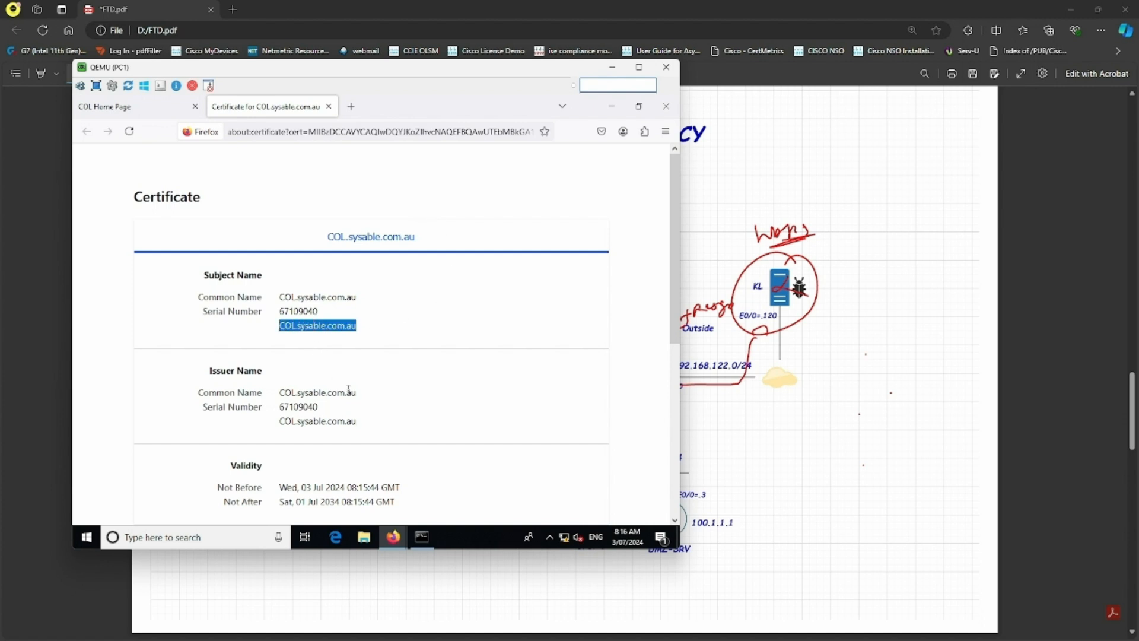
{"action": "left_click_drag", "start_coordinate": [358, 422], "coordinate": [275, 427]}
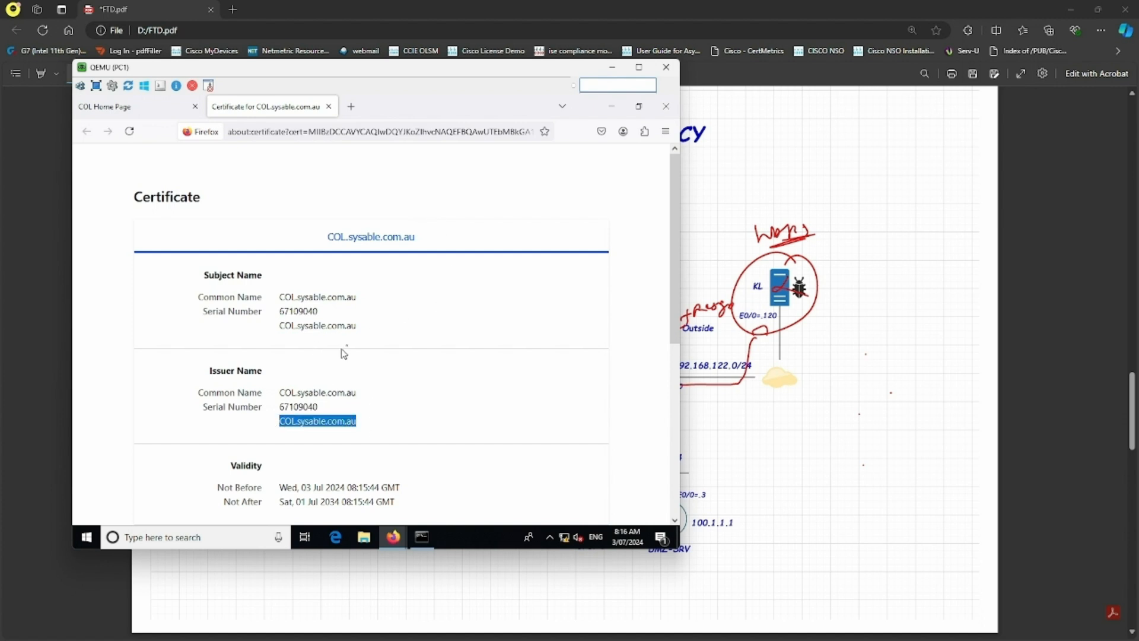
{"action": "left_click_drag", "start_coordinate": [358, 325], "coordinate": [290, 324]}
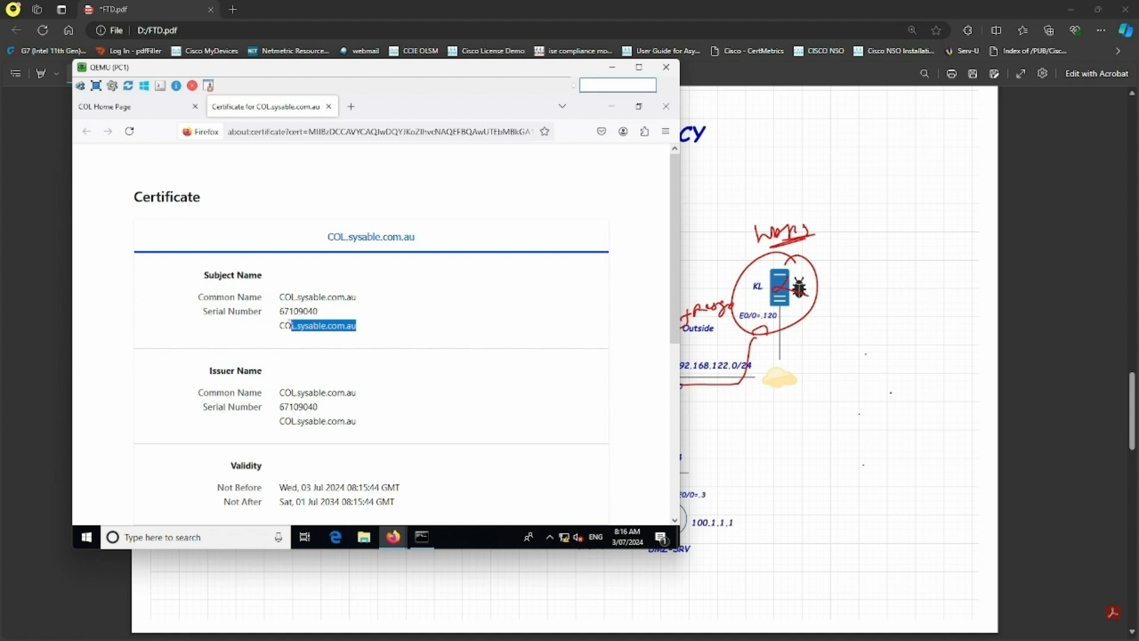
- Close the certificate tab, Page Info and the COL tab, then minimize the PC1 window
{"action": "left_click", "coordinate": [328, 106]}
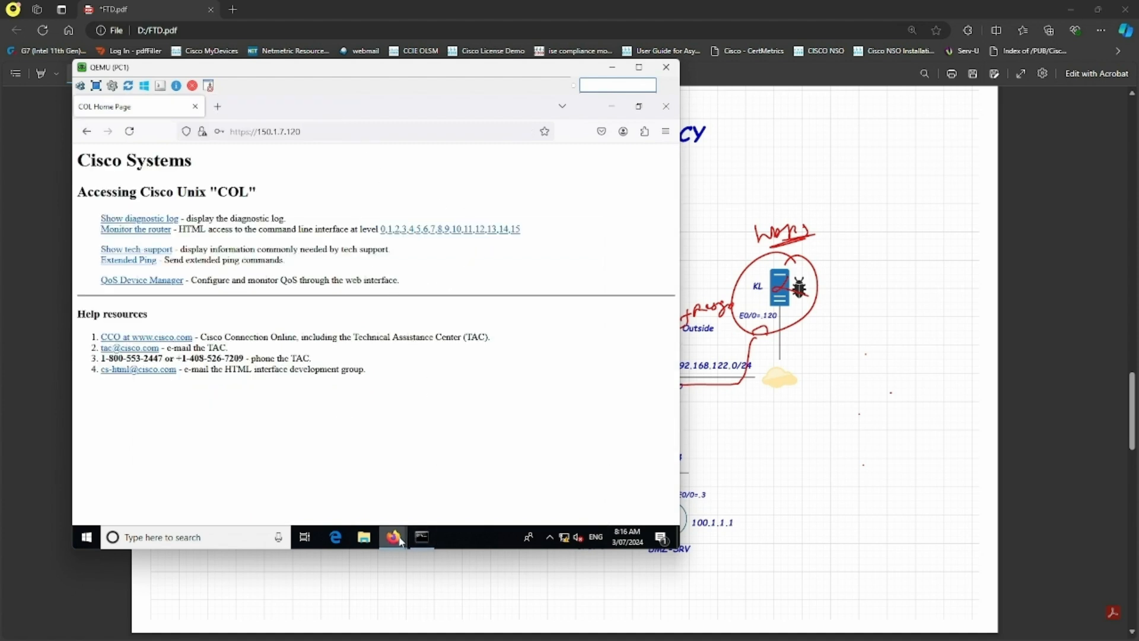
{"action": "mouse_move", "coordinate": [394, 534]}
{"action": "left_click", "coordinate": [434, 488]}
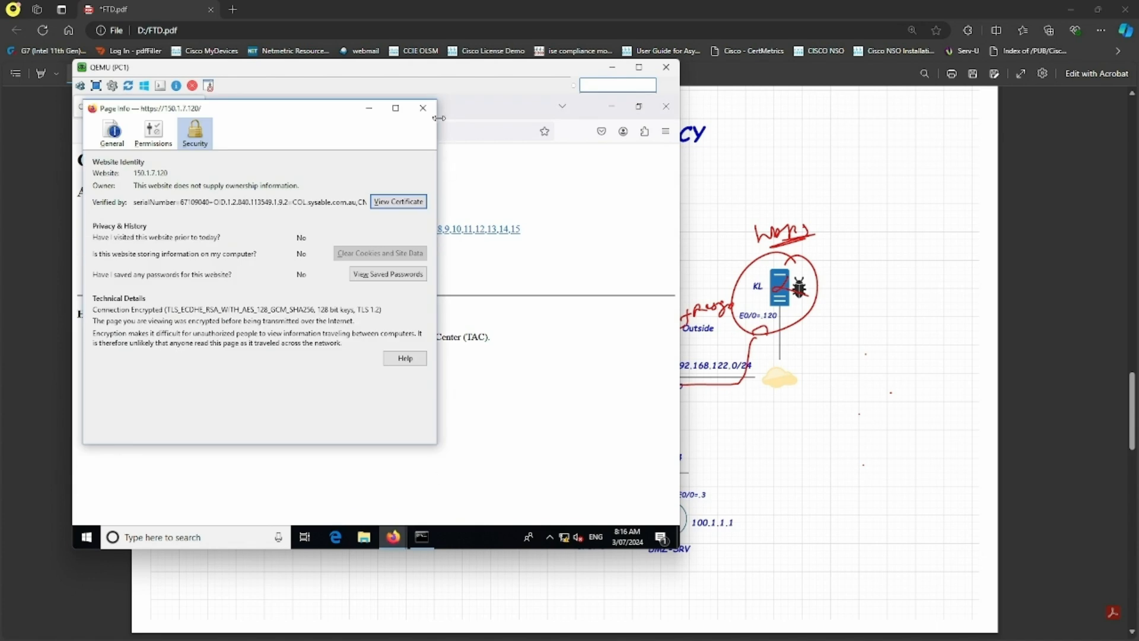
{"action": "left_click", "coordinate": [423, 108]}
{"action": "left_click", "coordinate": [215, 109]}
{"action": "left_click", "coordinate": [195, 107]}
{"action": "left_click", "coordinate": [612, 67]}
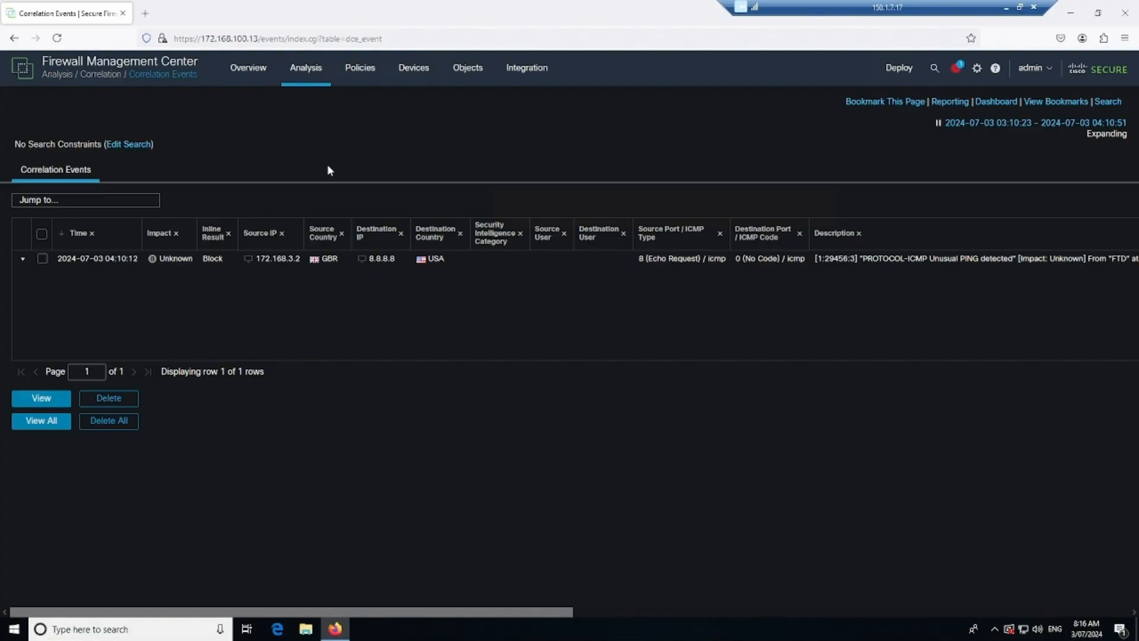
- Navigate to Objects > Object Management > PKI > Internal CAs
{"action": "left_click", "coordinate": [424, 77]}
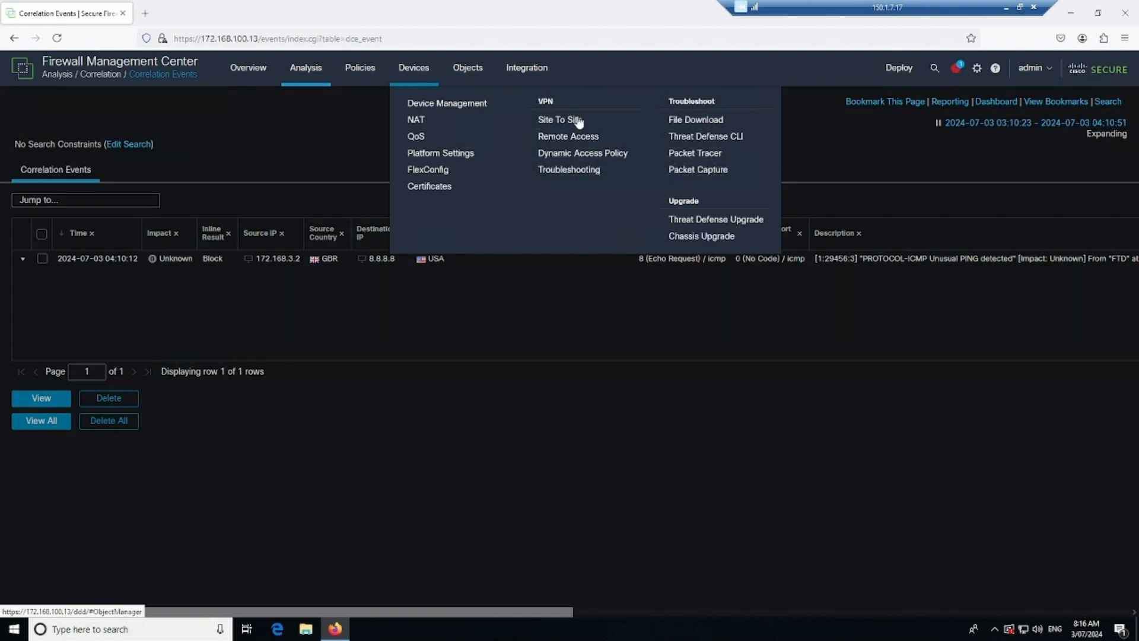
{"action": "mouse_move", "coordinate": [469, 75]}
{"action": "left_click", "coordinate": [494, 106]}
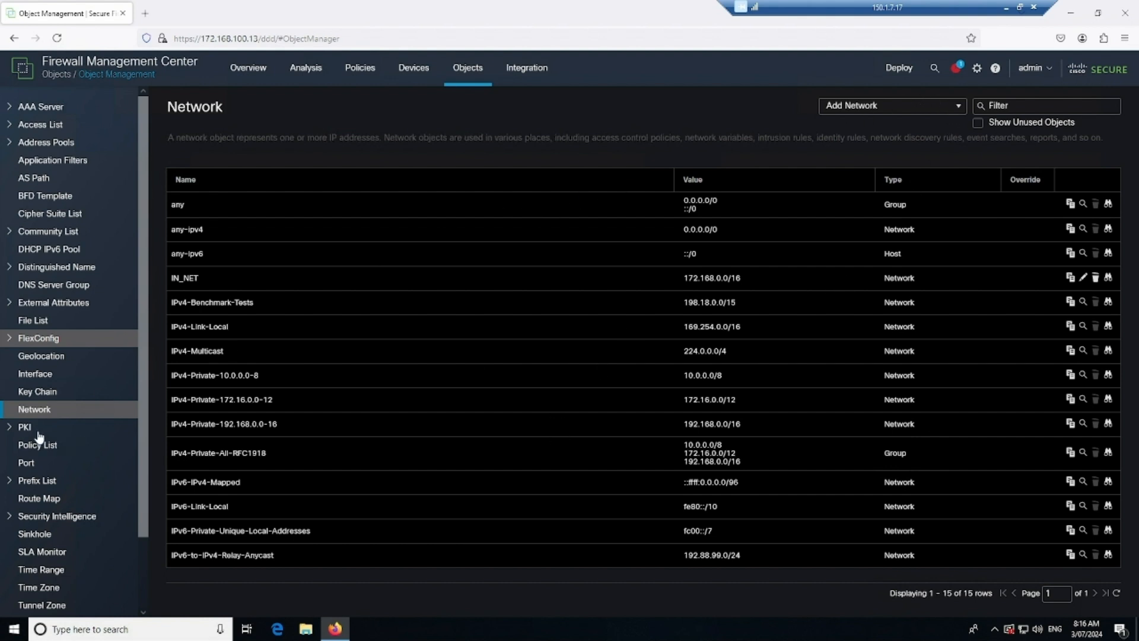
{"action": "left_click", "coordinate": [12, 430]}
{"action": "scroll", "coordinate": [65, 474], "scroll_direction": "down", "scroll_amount": 3}
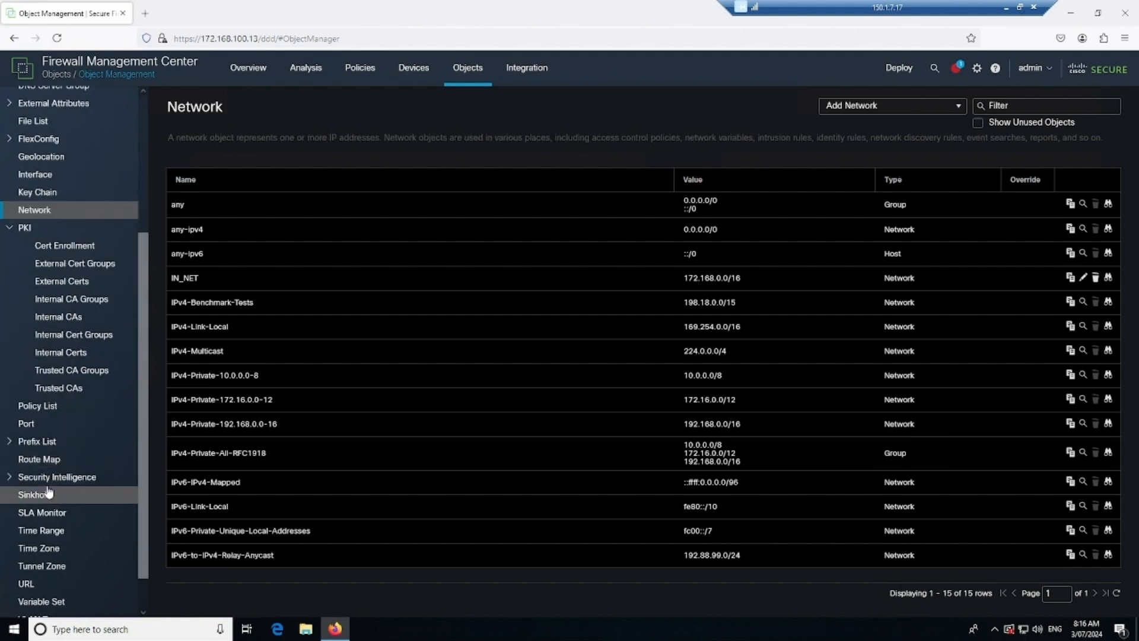
{"action": "left_click", "coordinate": [70, 318]}
- Generate self-signed internal CA FMC_CA with AU, VIC, MEL, Sysable, IT and CN fmc.fmcv.com
{"action": "left_click", "coordinate": [882, 108]}
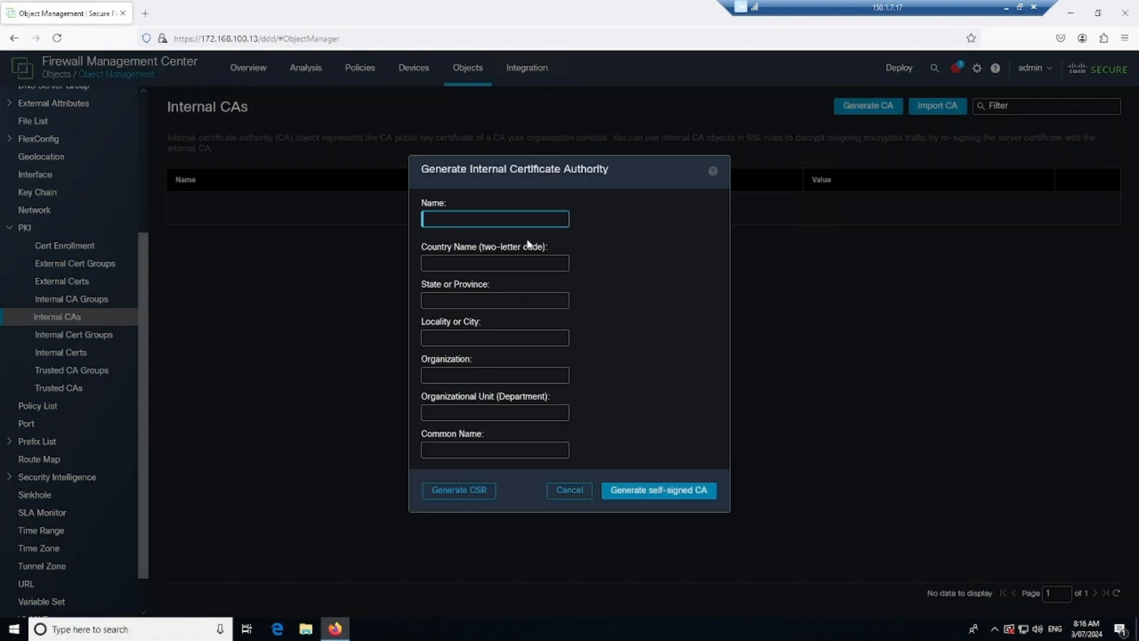
{"action": "type", "text": "FMC_CA"}
{"action": "key", "text": "Tab"}
{"action": "type", "text": "AU"}
{"action": "key", "text": "Tab"}
{"action": "type", "text": "VIC"}
{"action": "key", "text": "Tab"}
{"action": "type", "text": "MEL"}
{"action": "key", "text": "Tab"}
{"action": "type", "text": "Sysable"}
{"action": "key", "text": "Tab"}
{"action": "key", "text": "Tab"}
{"action": "type", "text": "fmc."}
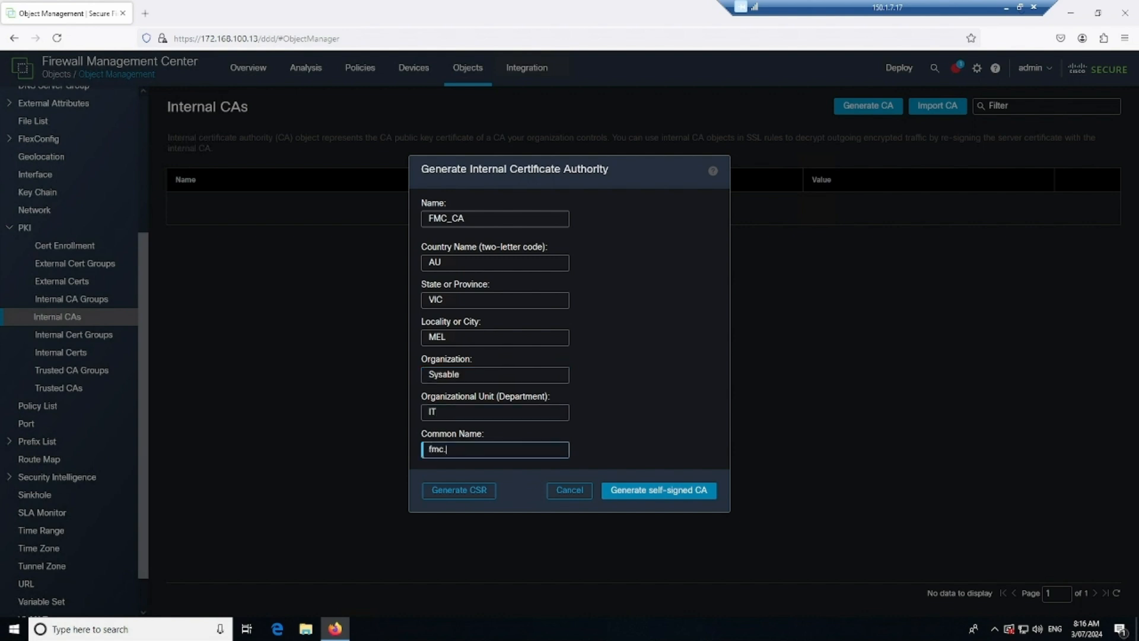
{"action": "type", "text": "fmcv.com"}
{"action": "triple_click", "coordinate": [498, 454]}
{"action": "left_click", "coordinate": [682, 491]}
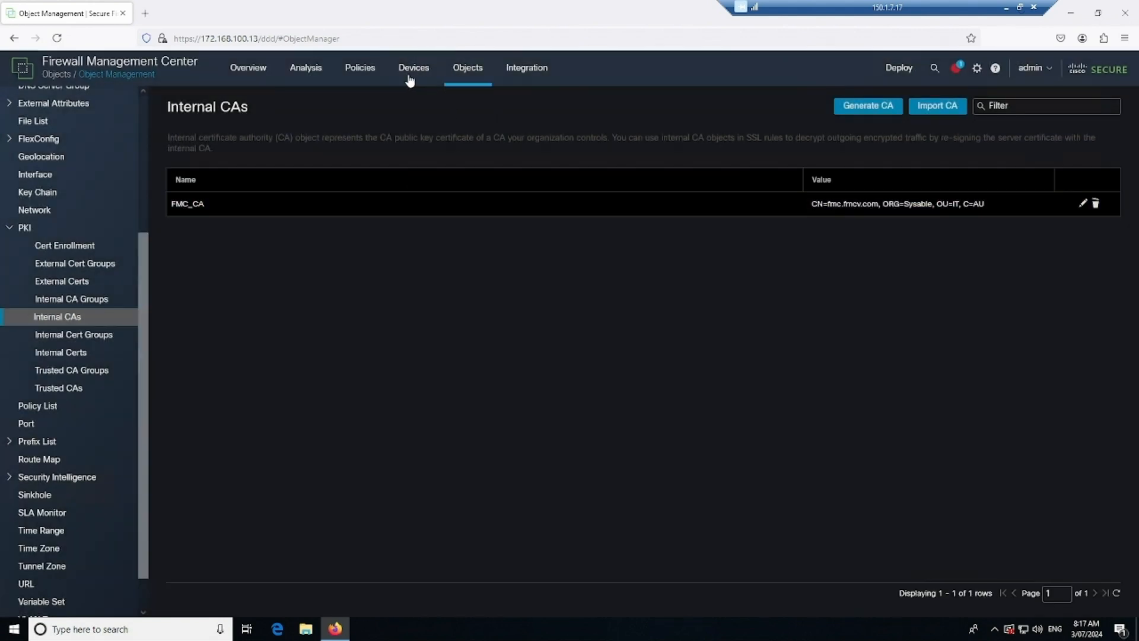
- Open Policies > Access Control > Decryption
{"action": "left_click", "coordinate": [369, 86]}
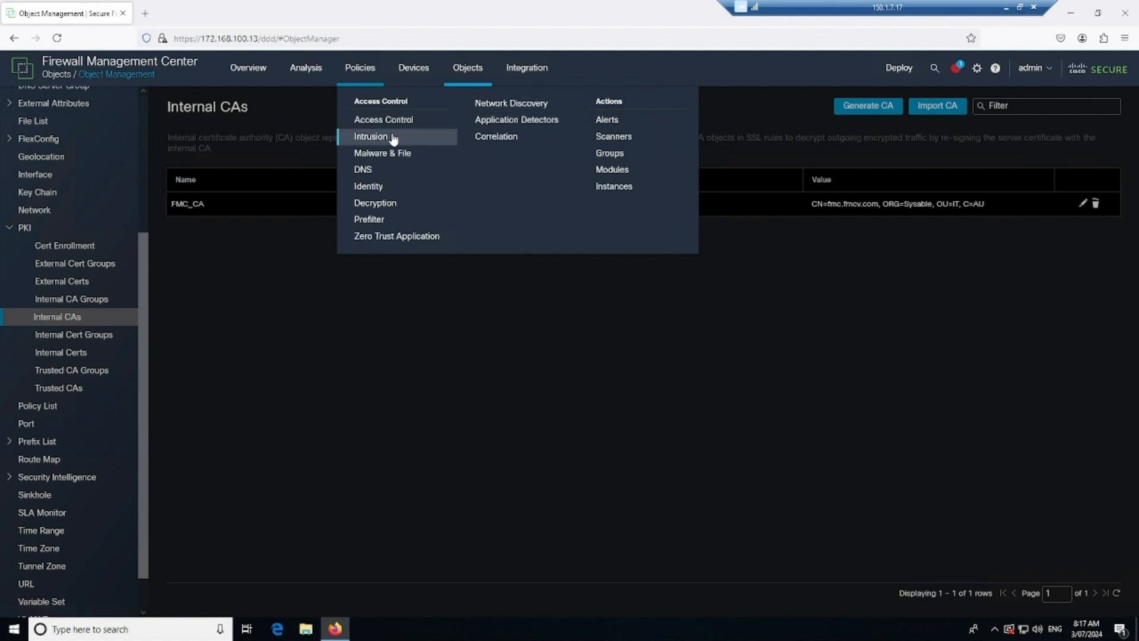
{"action": "left_click", "coordinate": [400, 206]}
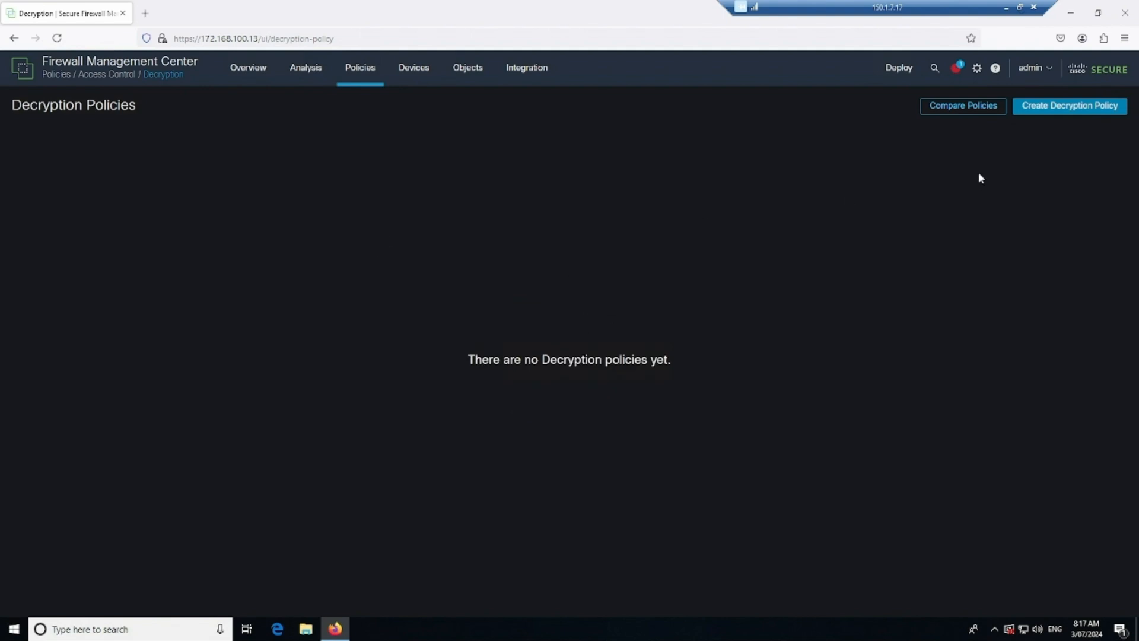
- Start a decryption policy named SSL and review its outbound and inbound protection options
{"action": "left_click", "coordinate": [1069, 111]}
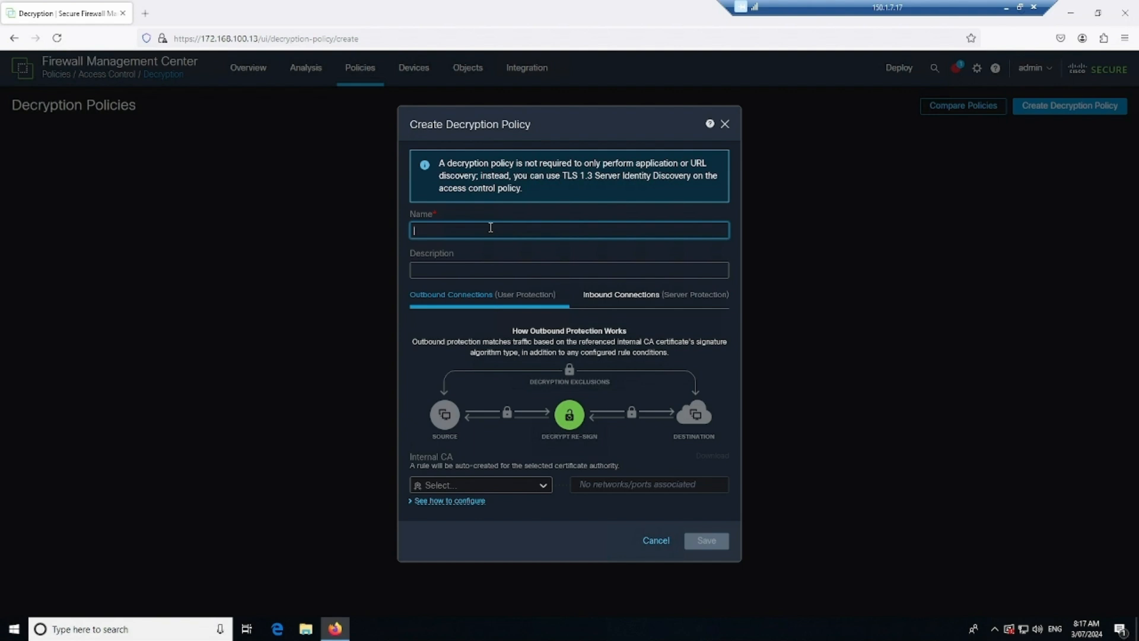
{"action": "type", "text": "SSL"}
{"action": "left_click", "coordinate": [540, 485]}
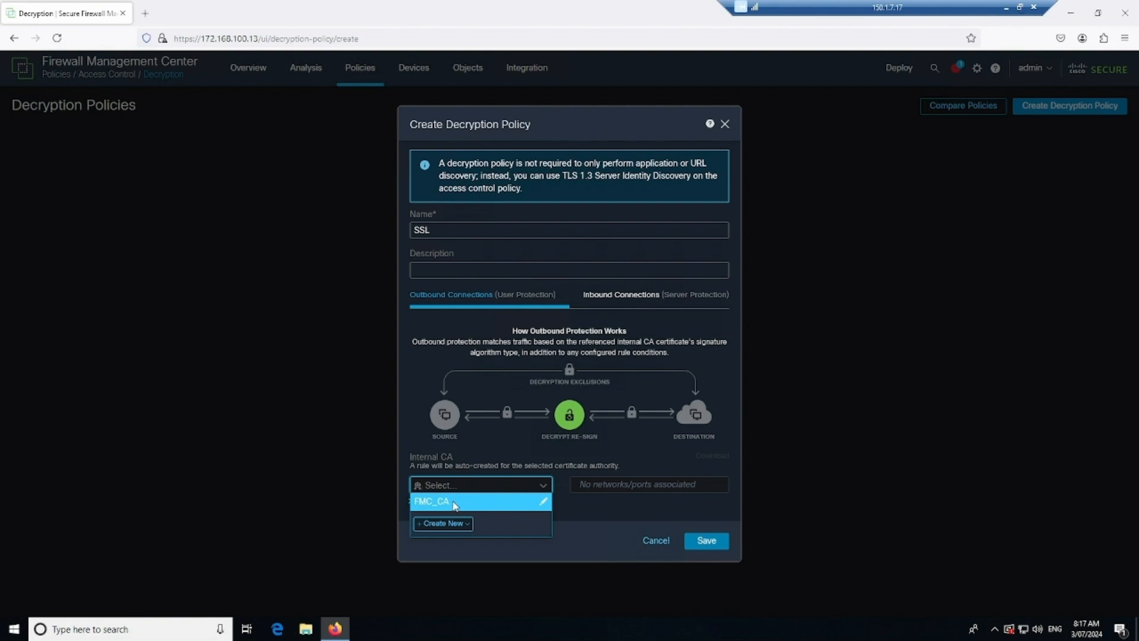
{"action": "left_click", "coordinate": [468, 354]}
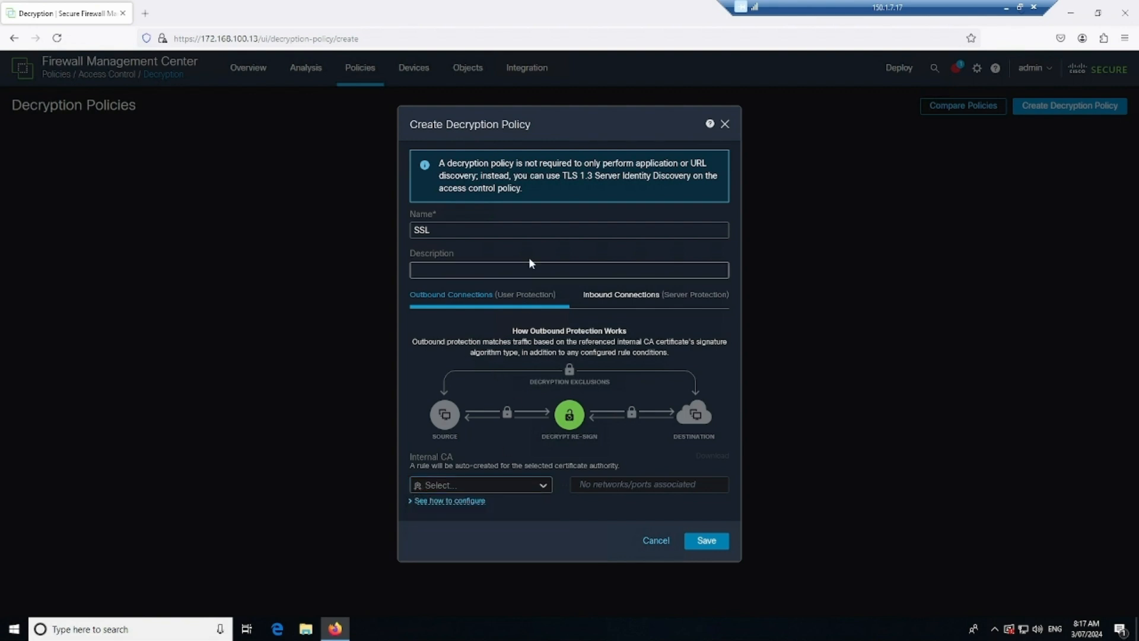
{"action": "left_click", "coordinate": [417, 502]}
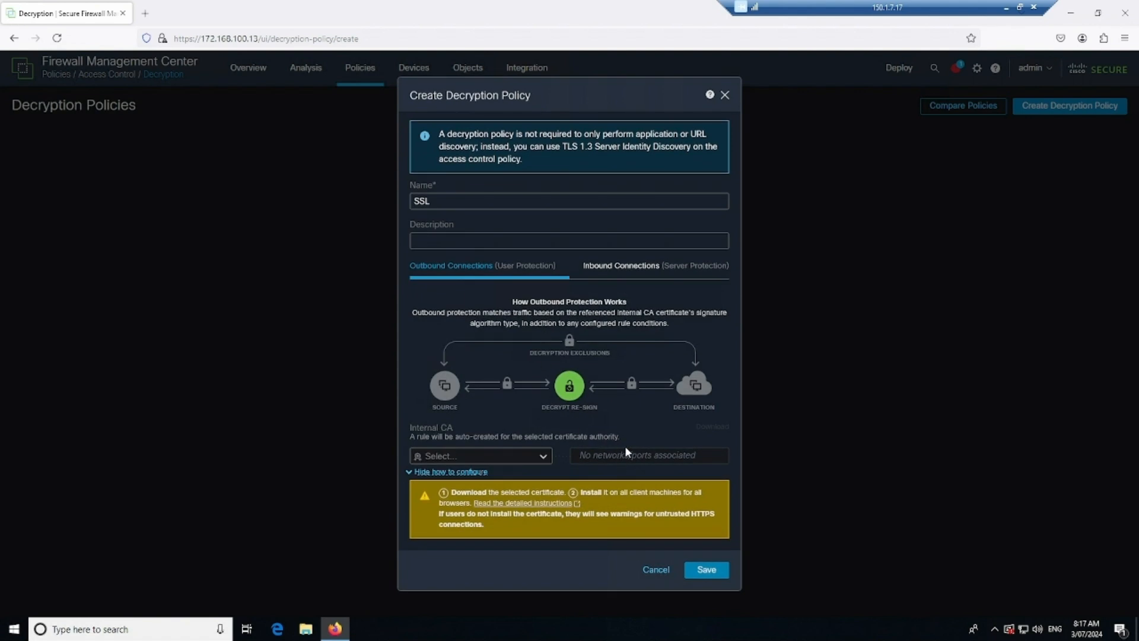
{"action": "left_click", "coordinate": [620, 271]}
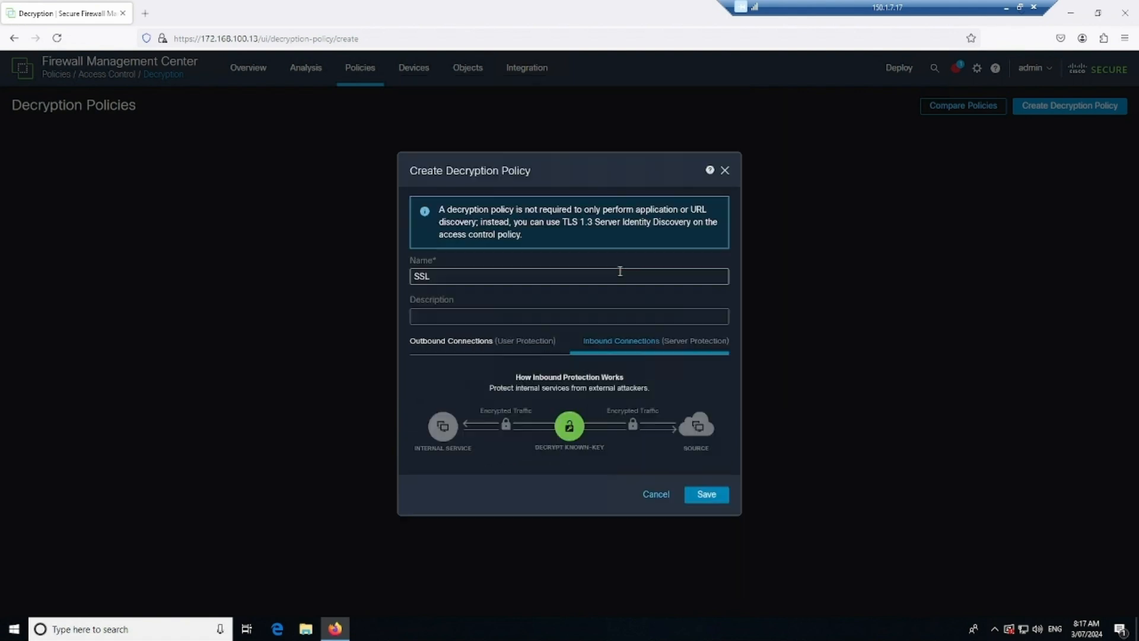
{"action": "left_click", "coordinate": [472, 341]}
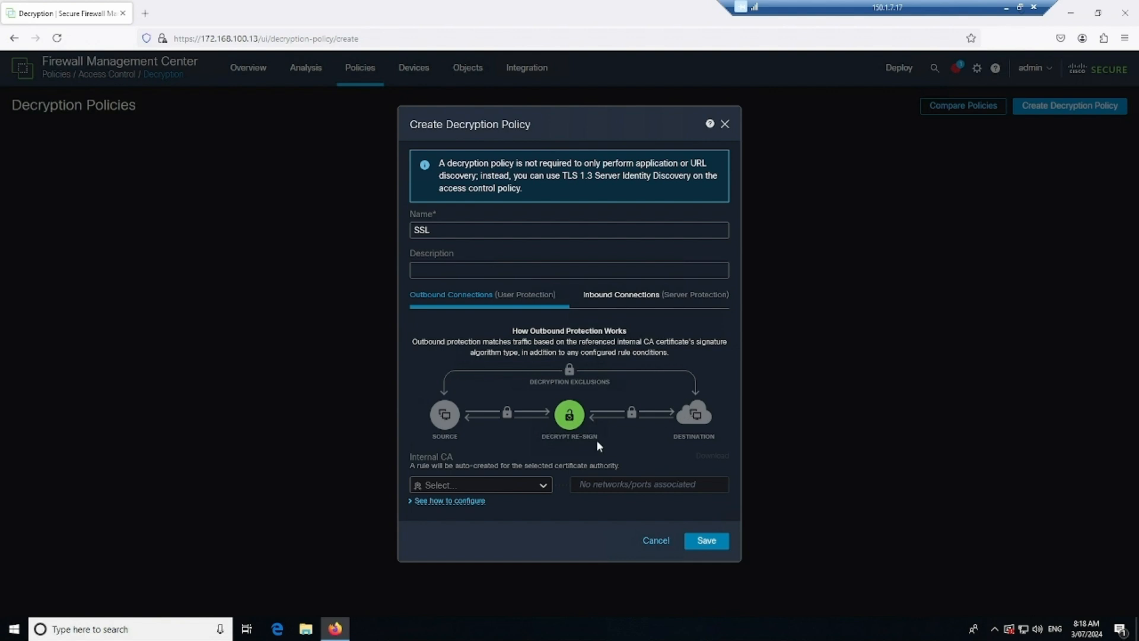
- Select FMC_CA as the outbound internal CA and bring up network and port assignment
{"action": "left_click", "coordinate": [532, 484]}
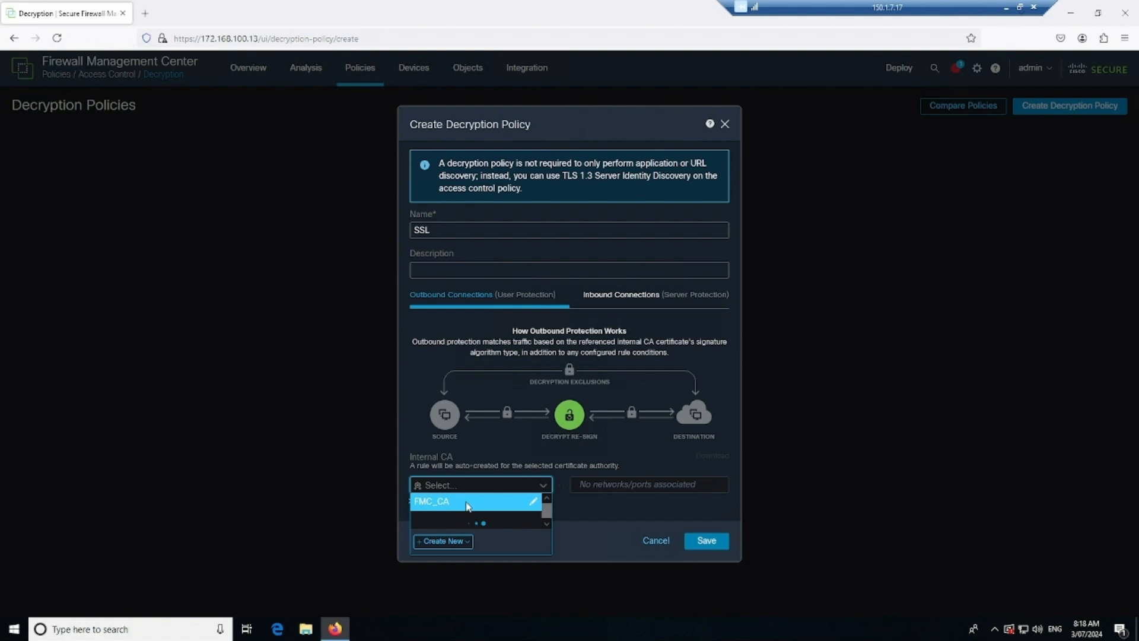
{"action": "left_click", "coordinate": [475, 502]}
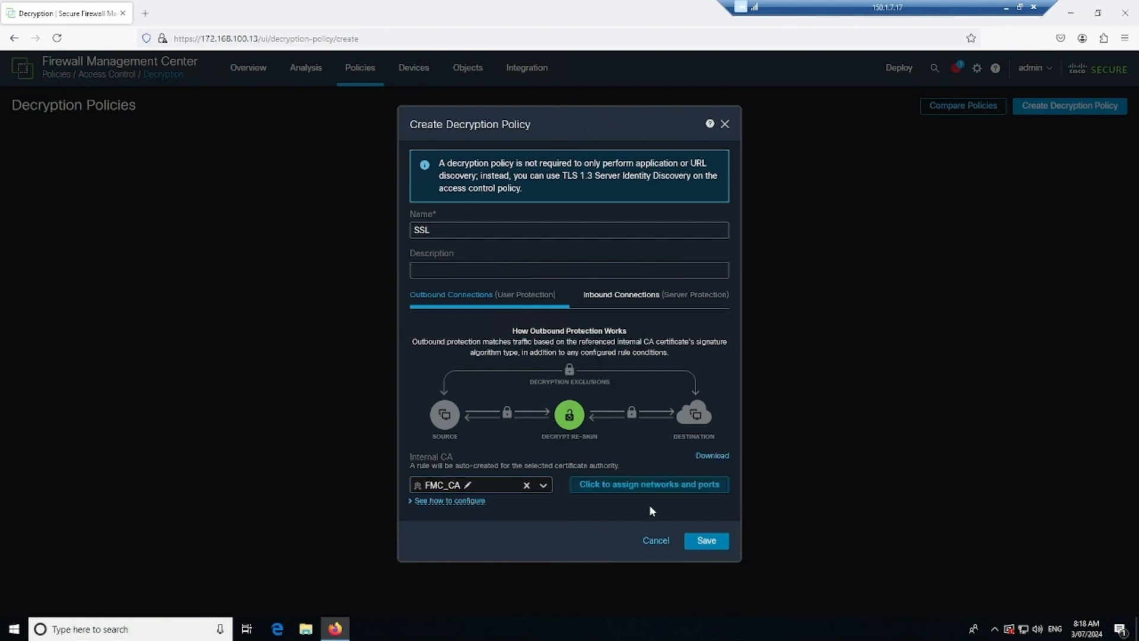
{"action": "left_click", "coordinate": [651, 485]}
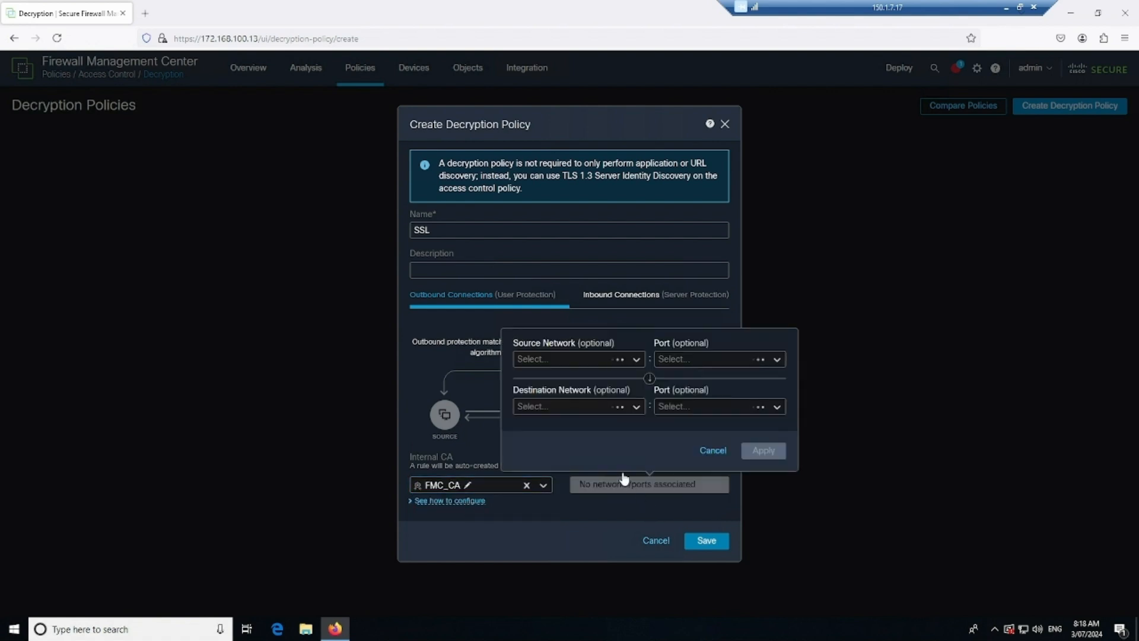
- Set FMC_CA's source network to IN_NET and its destination network to any-ipv4, then apply
{"action": "left_click", "coordinate": [637, 358]}
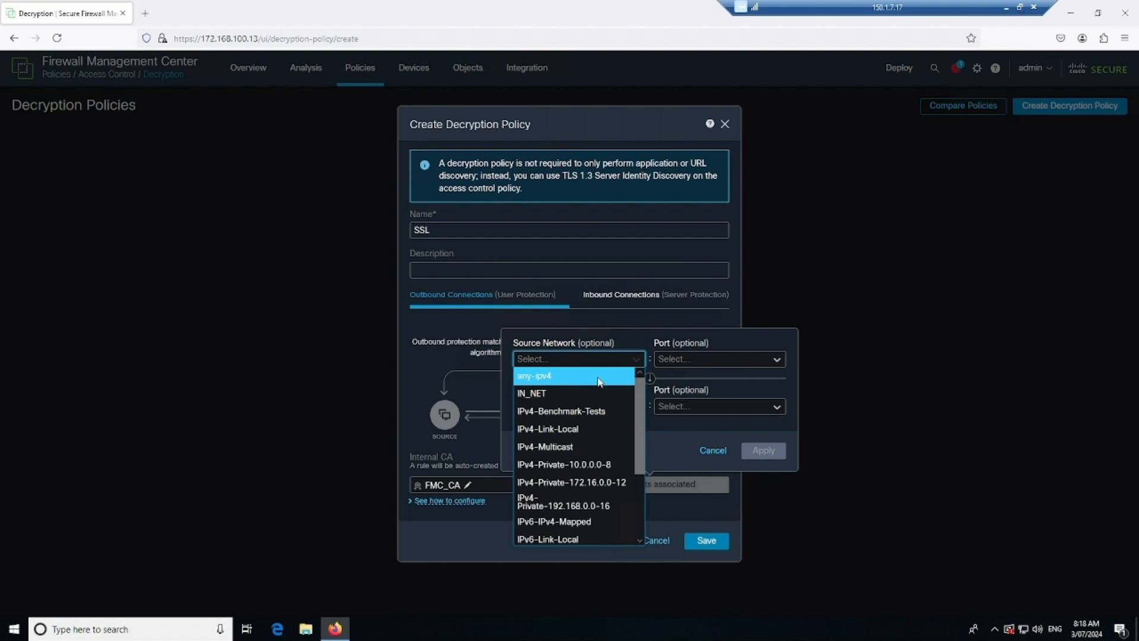
{"action": "left_click", "coordinate": [571, 383]}
{"action": "left_click", "coordinate": [636, 407]}
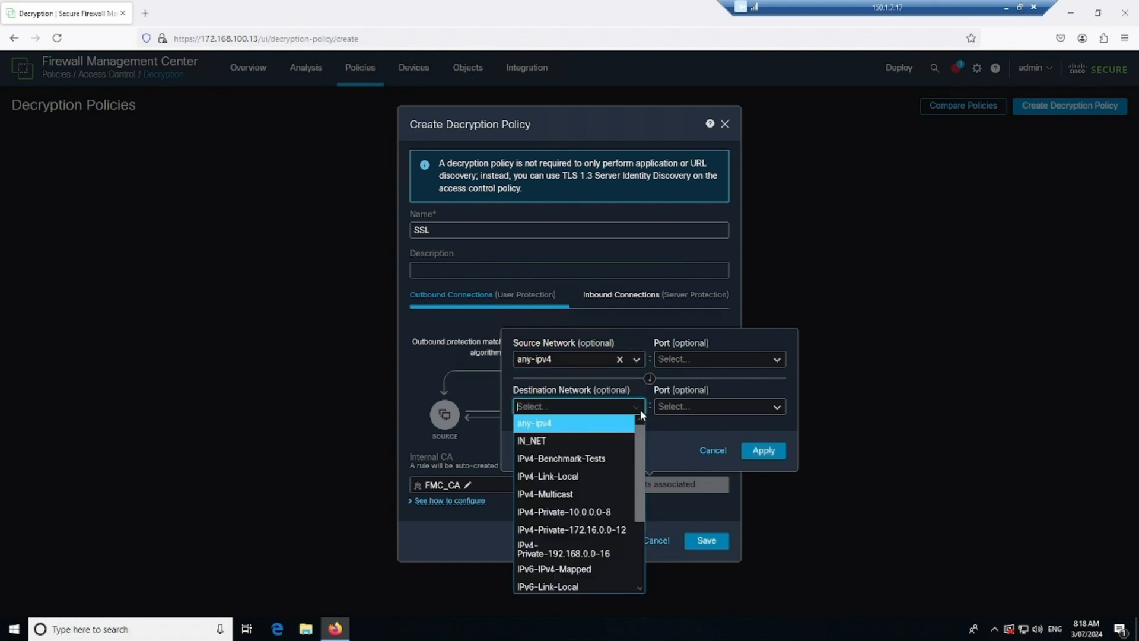
{"action": "left_click", "coordinate": [569, 423]}
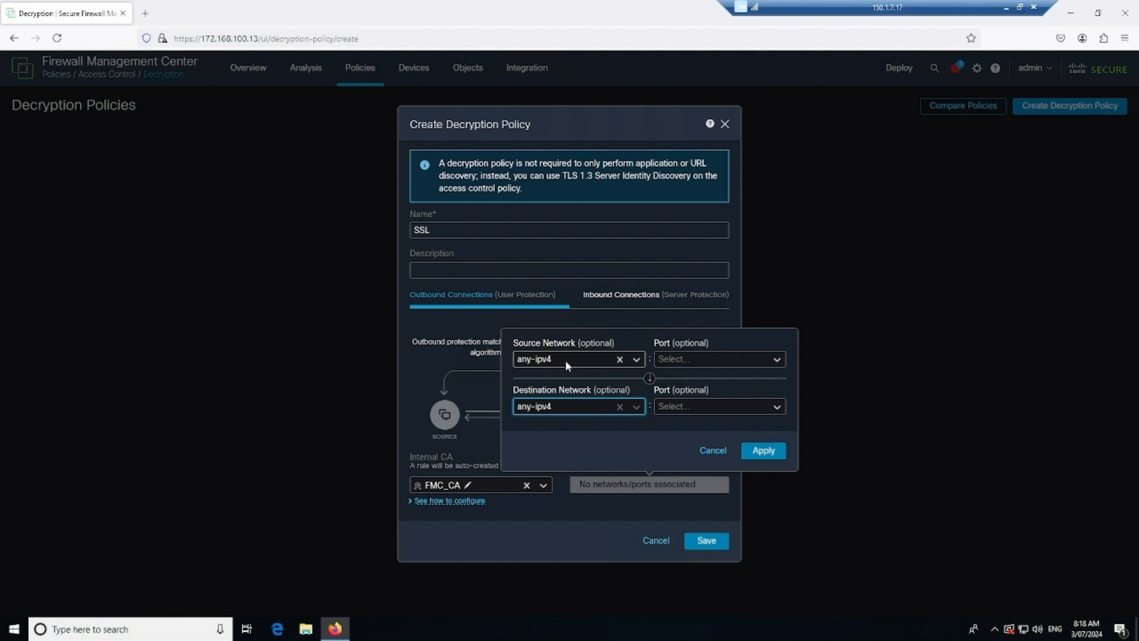
{"action": "left_click", "coordinate": [619, 359]}
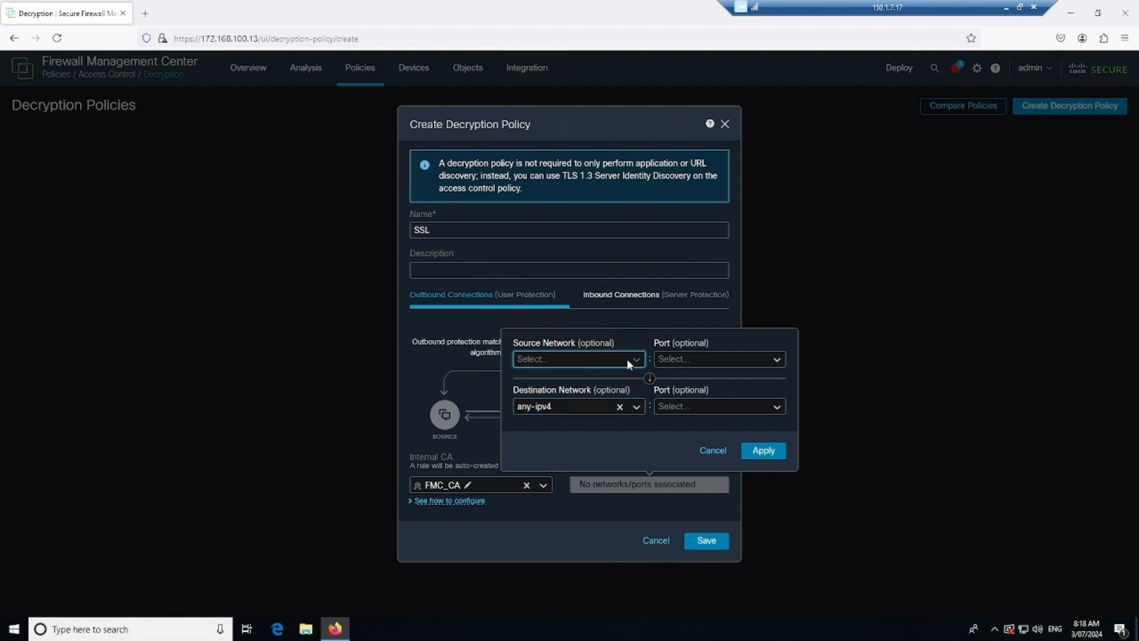
{"action": "left_click", "coordinate": [627, 359]}
{"action": "left_click", "coordinate": [552, 394]}
{"action": "left_click", "coordinate": [765, 452]}
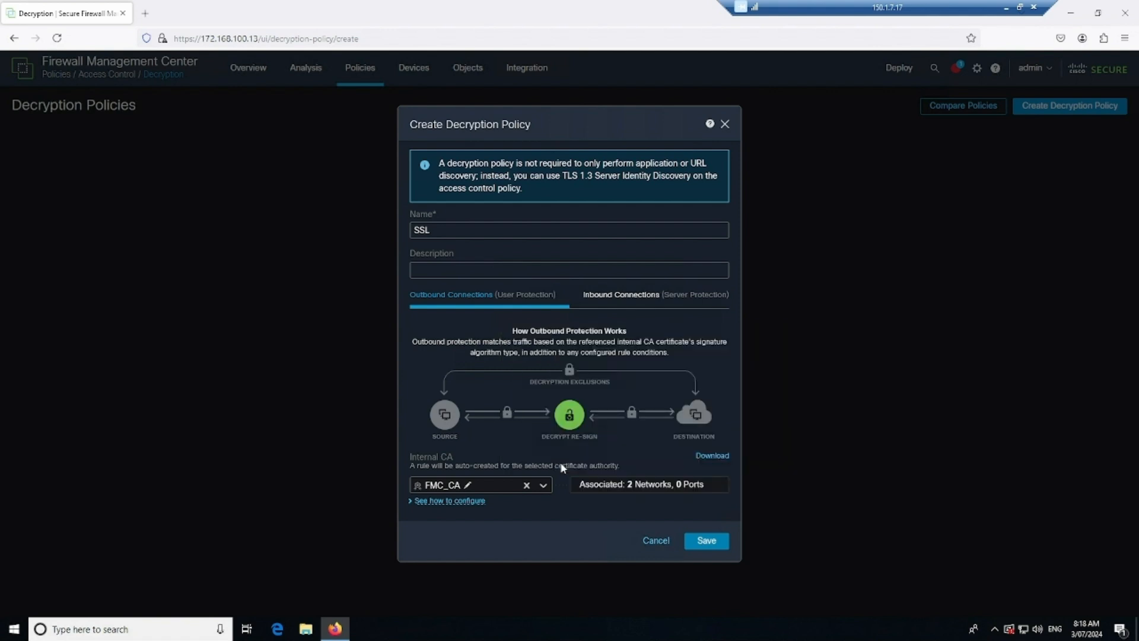
- Review the Inbound Connections settings, then save the SSL decryption policy from Outbound Connections
{"action": "left_click", "coordinate": [628, 295]}
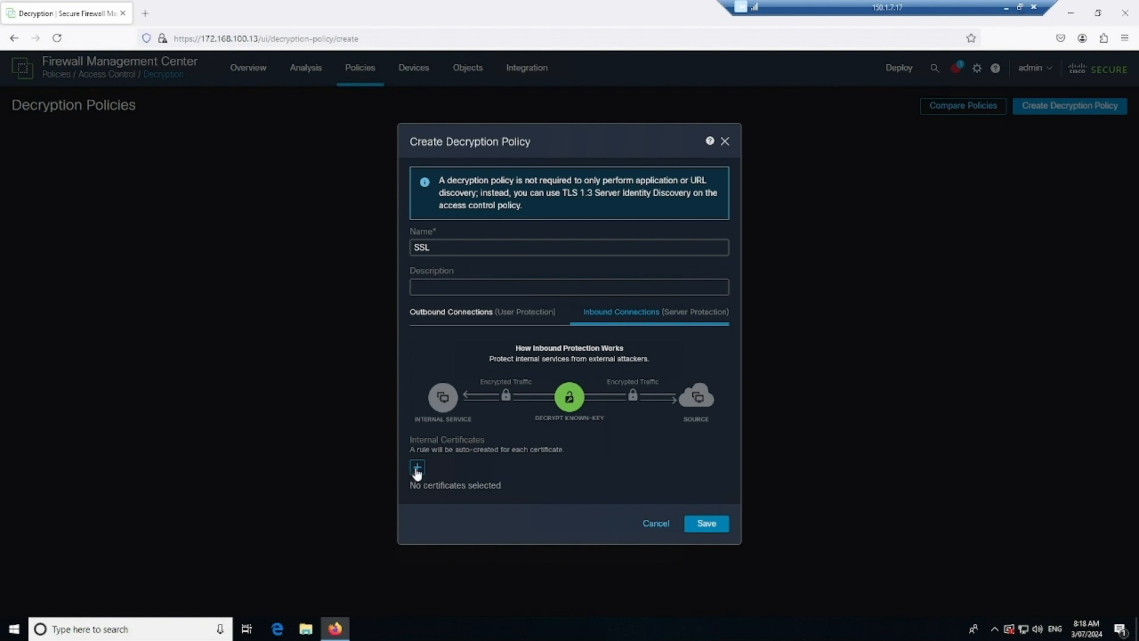
{"action": "left_click", "coordinate": [468, 312]}
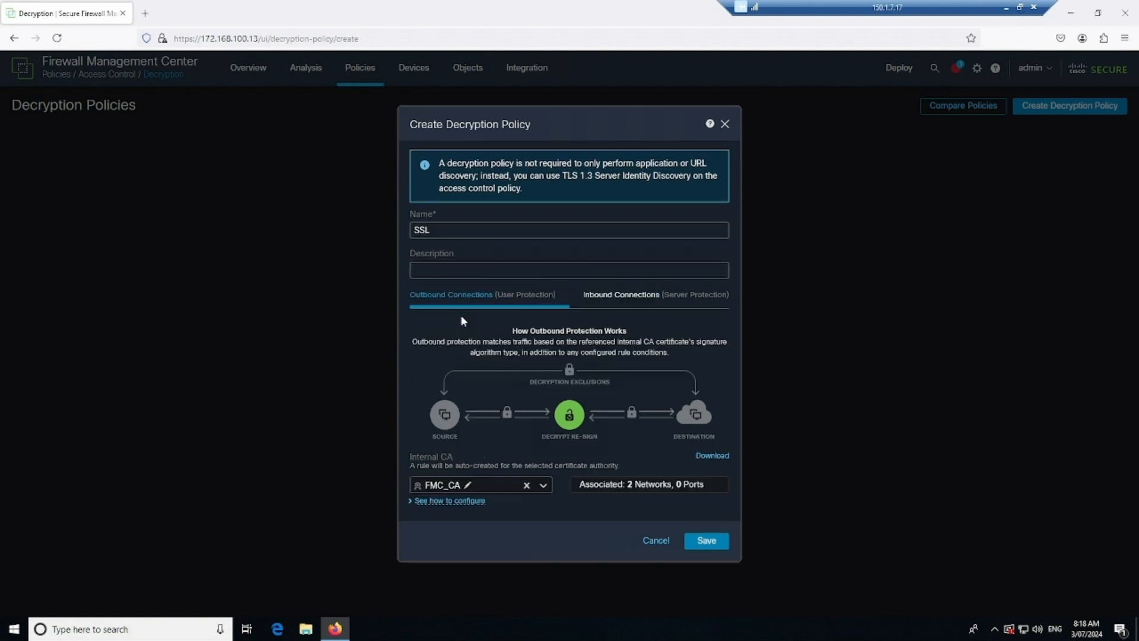
{"action": "left_click", "coordinate": [716, 541]}
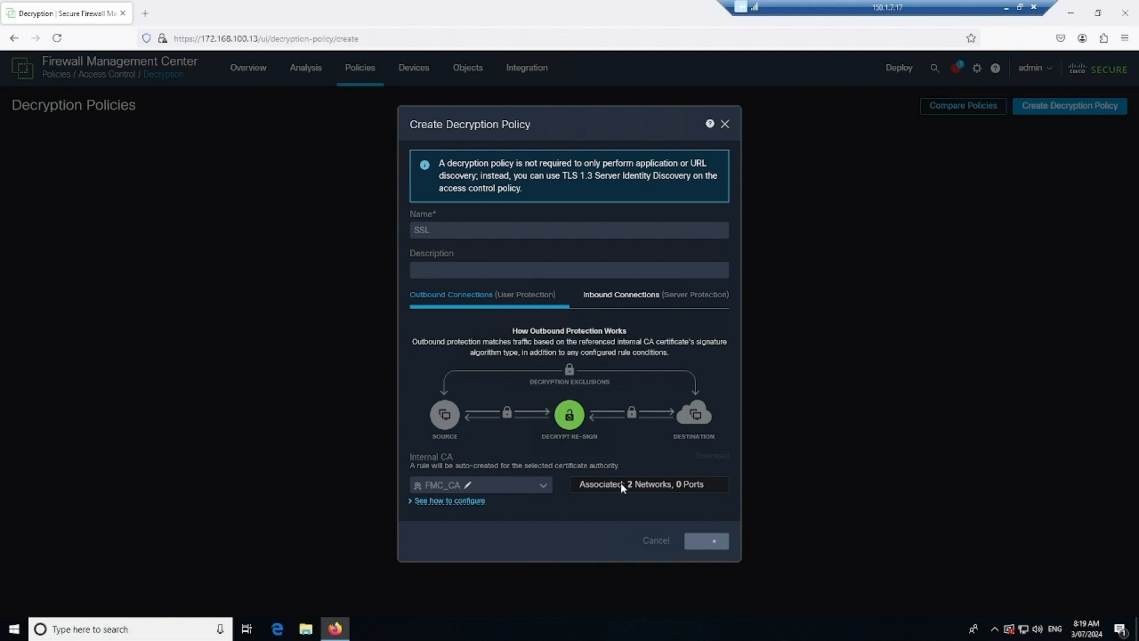
{"action": "mouse_move", "coordinate": [640, 488]}
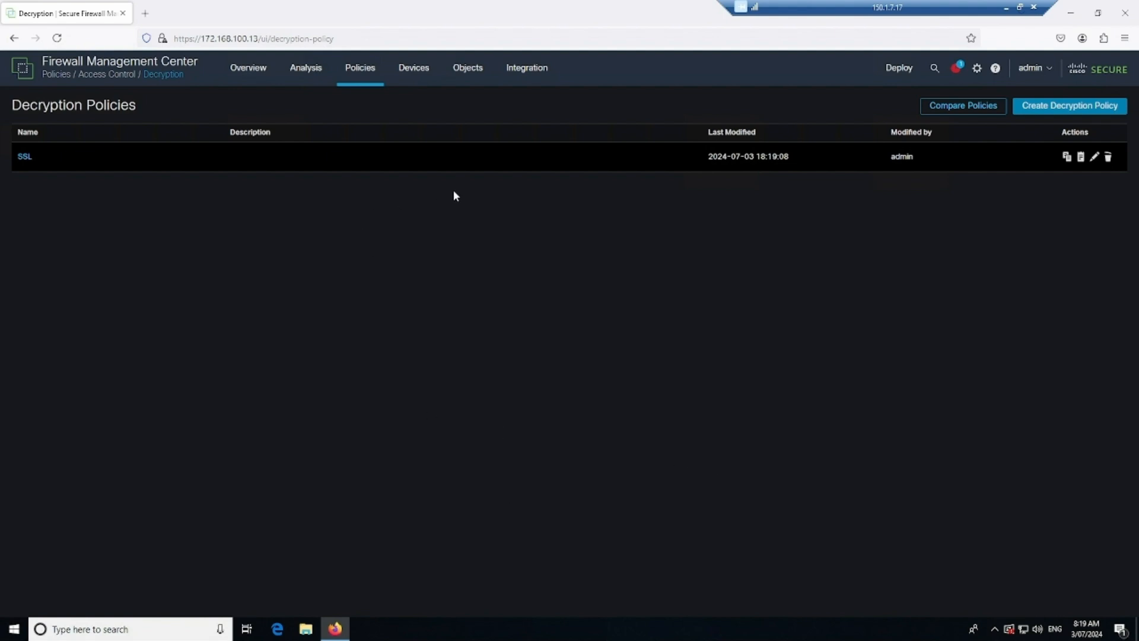
- Open FTD1_POL from the Access Control policies list and switch to the legacy UI
{"action": "mouse_move", "coordinate": [356, 81]}
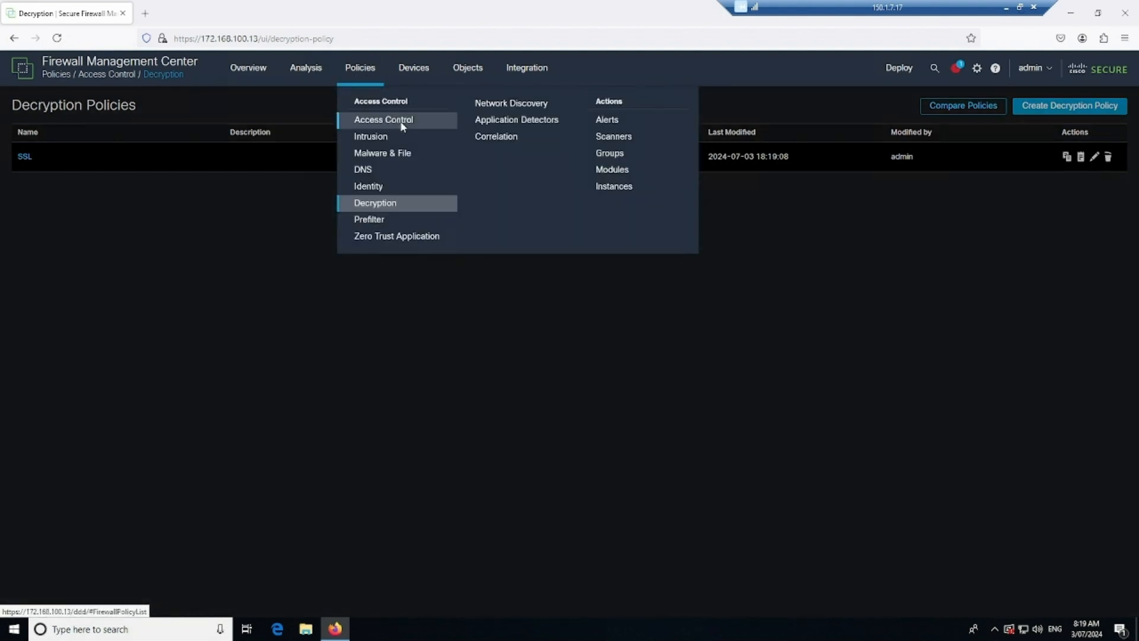
{"action": "left_click", "coordinate": [398, 121]}
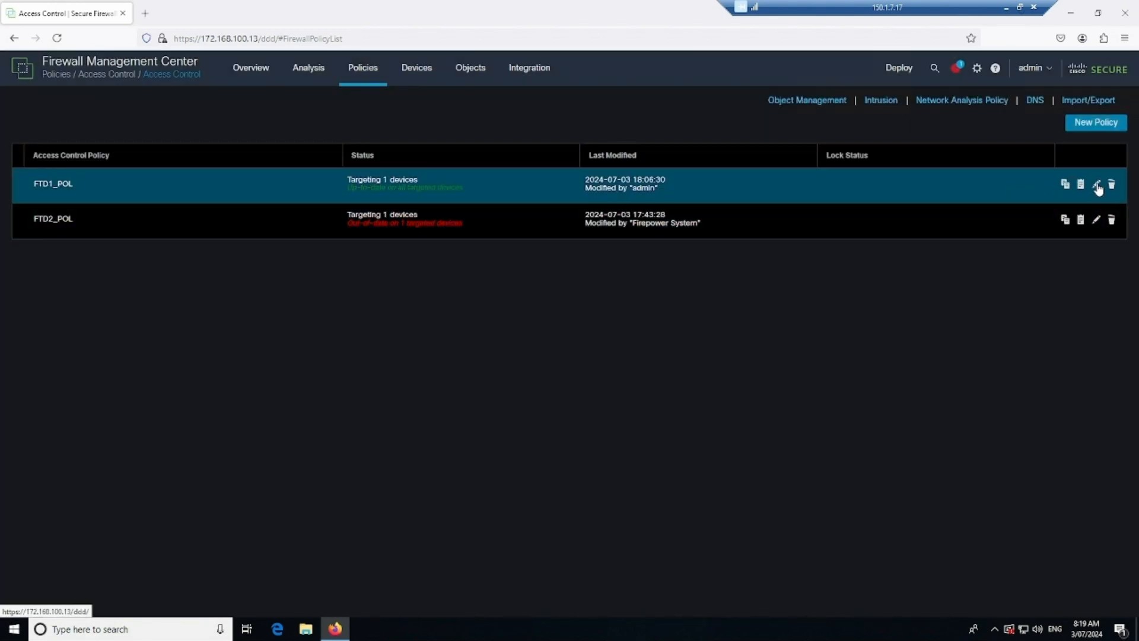
{"action": "left_click", "coordinate": [1097, 186]}
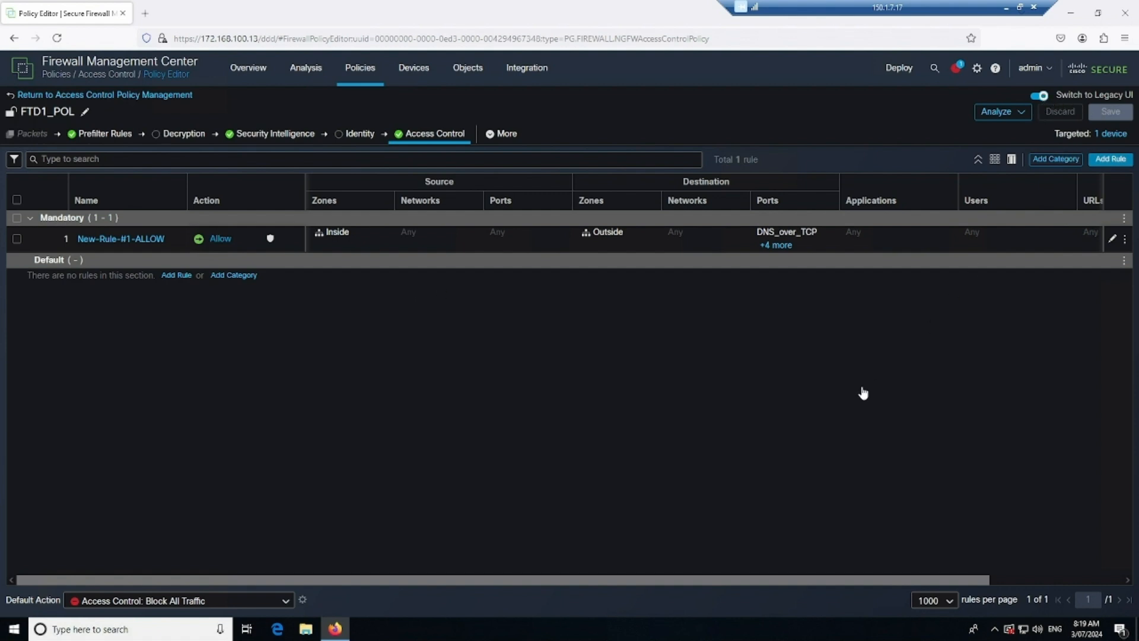
{"action": "left_click", "coordinate": [1039, 97]}
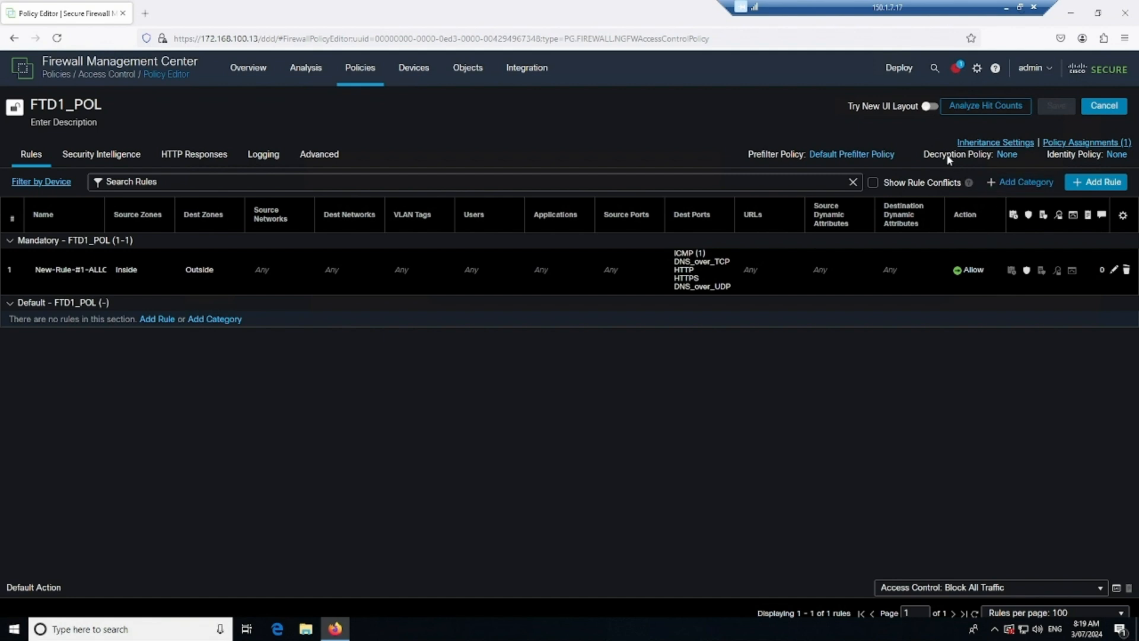
- Change FTD1_POL's Decryption Policy from None to SSL and save the policy
{"action": "left_click", "coordinate": [1007, 155]}
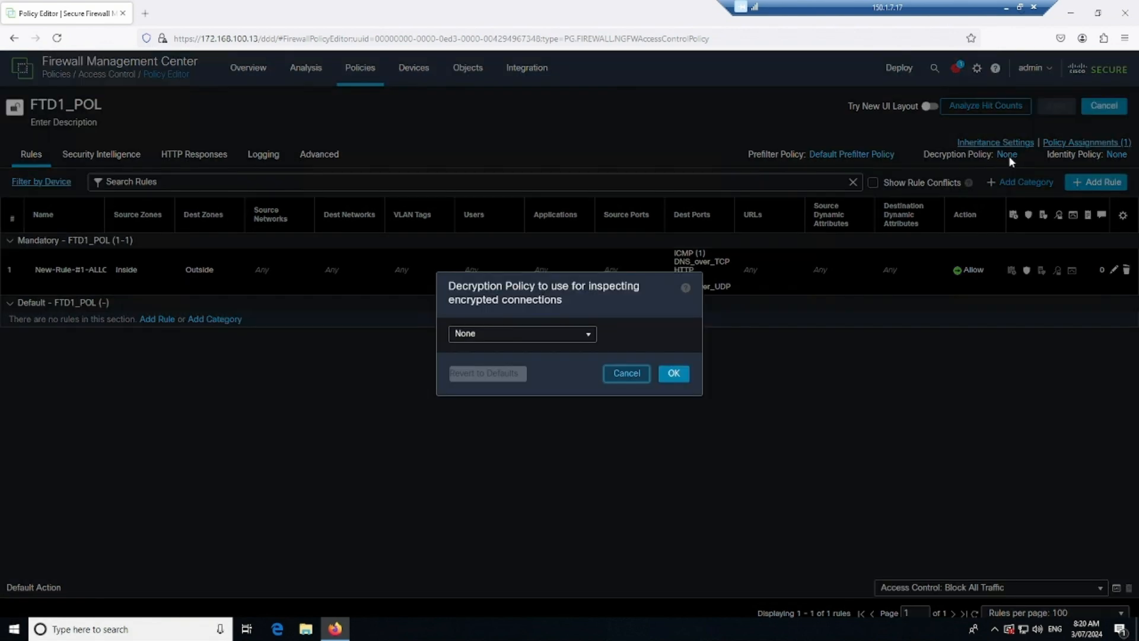
{"action": "left_click", "coordinate": [589, 336]}
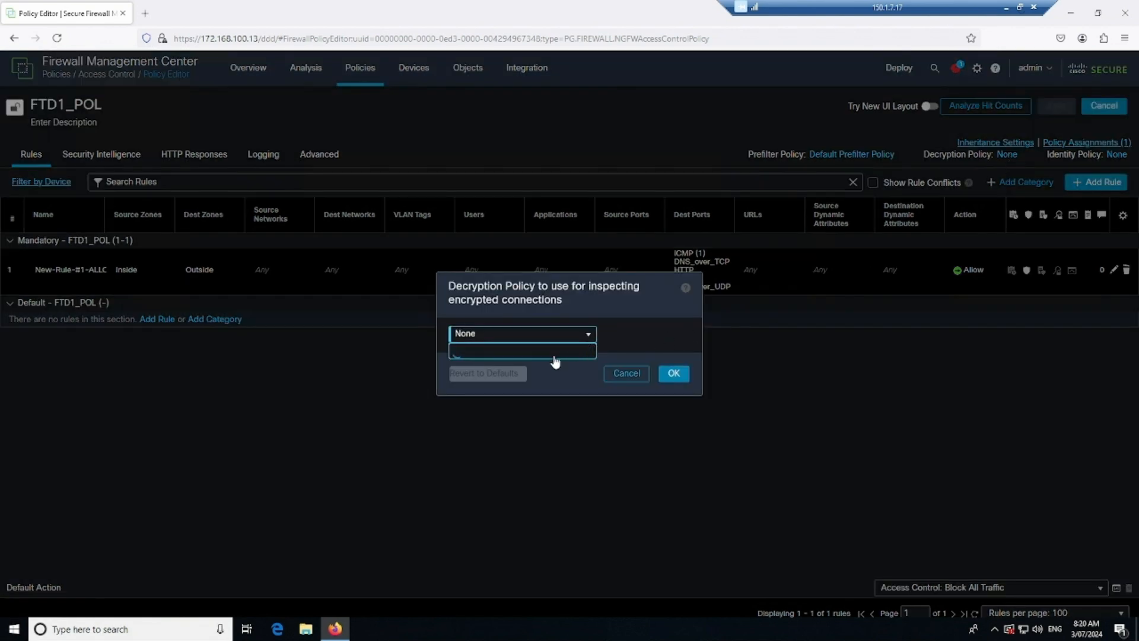
{"action": "left_click", "coordinate": [593, 369]}
{"action": "left_click", "coordinate": [675, 375]}
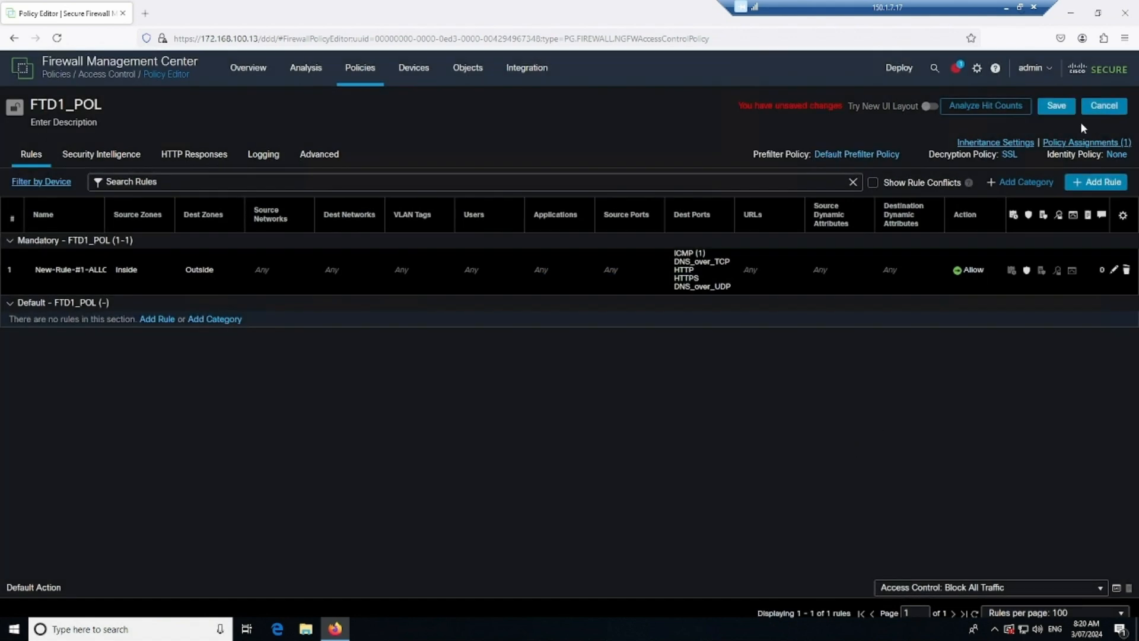
{"action": "left_click", "coordinate": [1055, 106]}
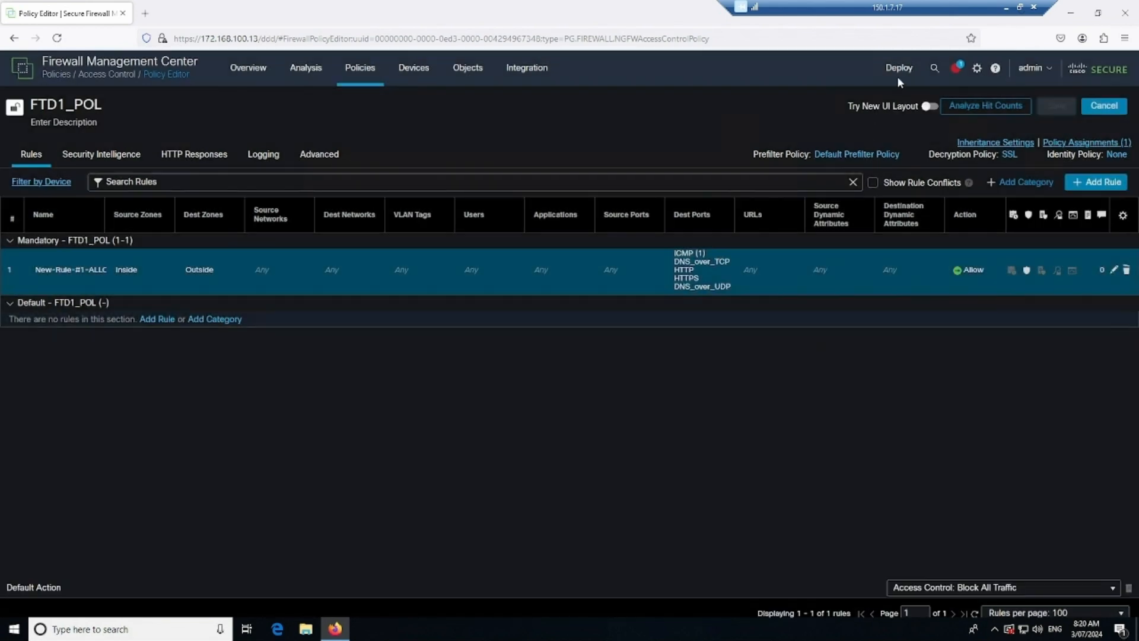
- Deploy the pending changes to the FTD device only, leaving FTD2 undeployed
{"action": "left_click", "coordinate": [911, 88]}
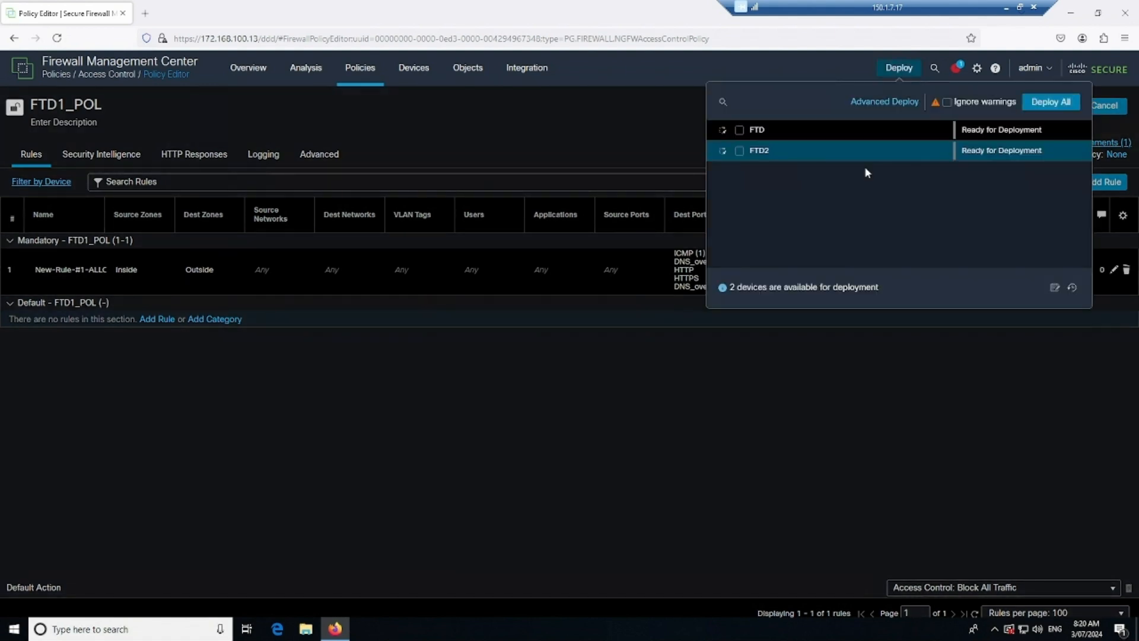
{"action": "left_click", "coordinate": [779, 132]}
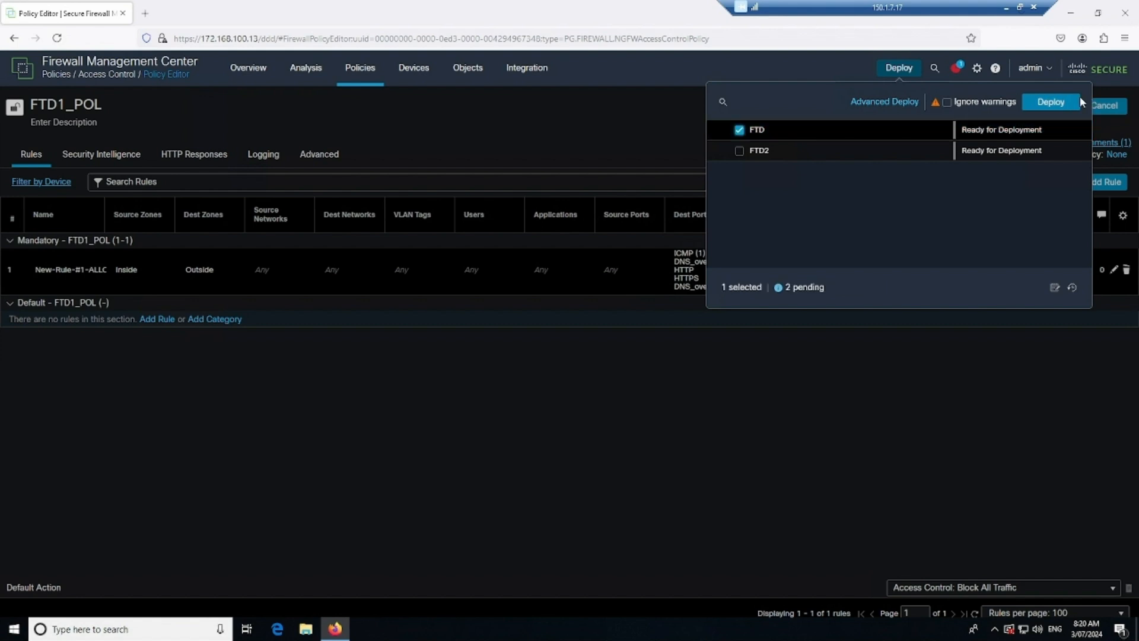
{"action": "left_click", "coordinate": [1050, 102]}
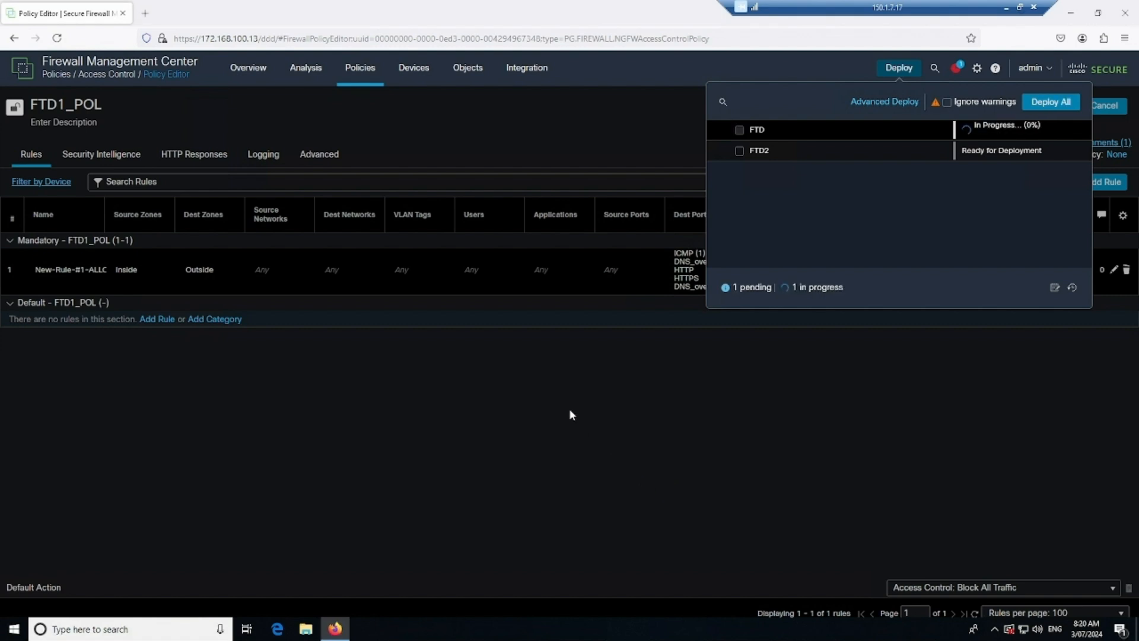
{"action": "left_click", "coordinate": [359, 84]}
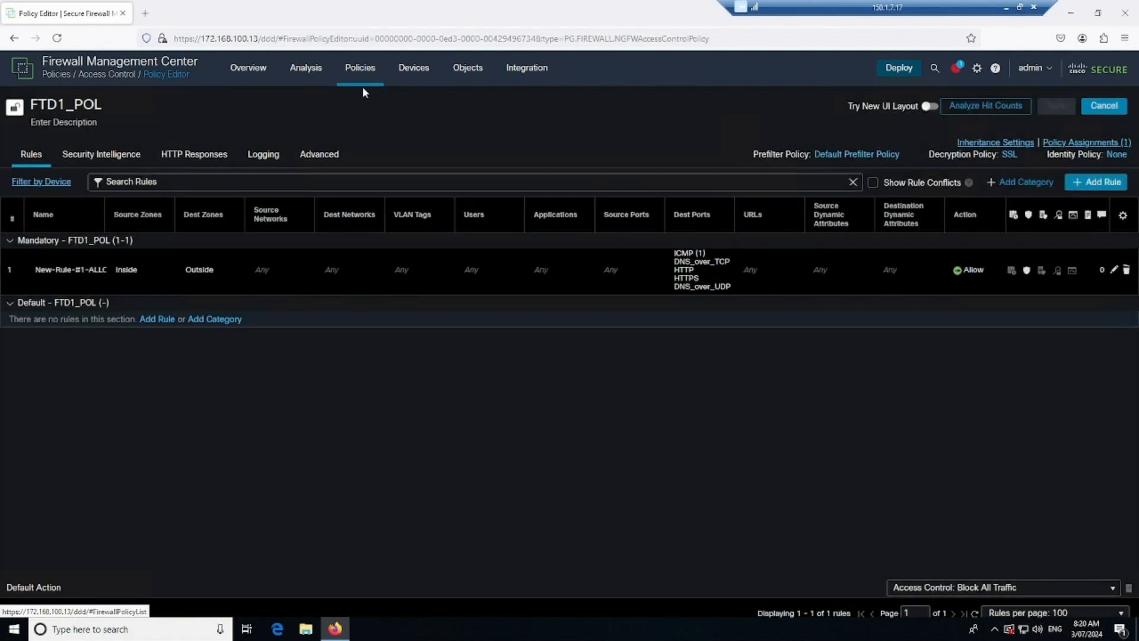
- Open the SSL policy from Policies > Decryption in its editor to view FMC_CArule
{"action": "left_click", "coordinate": [360, 80]}
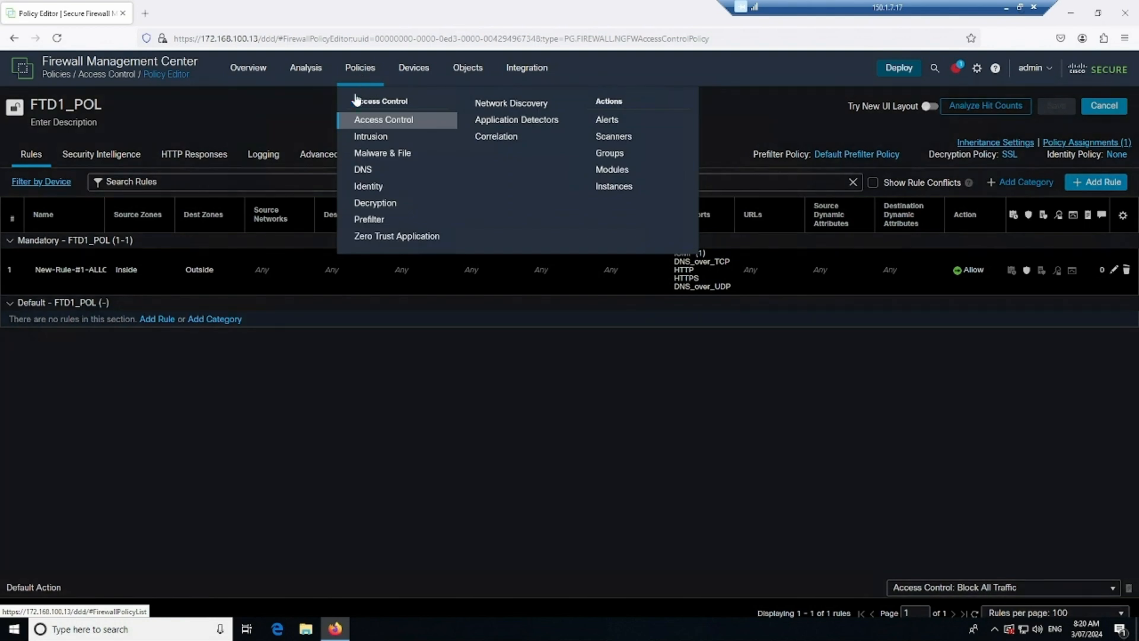
{"action": "left_click", "coordinate": [378, 204]}
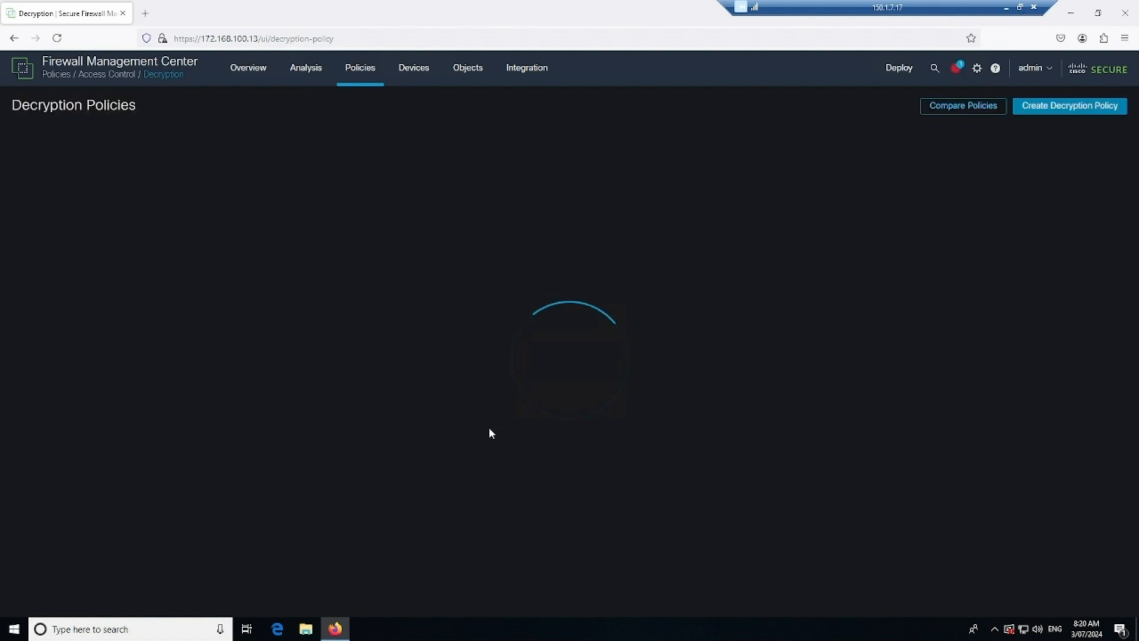
{"action": "left_click", "coordinate": [1095, 157]}
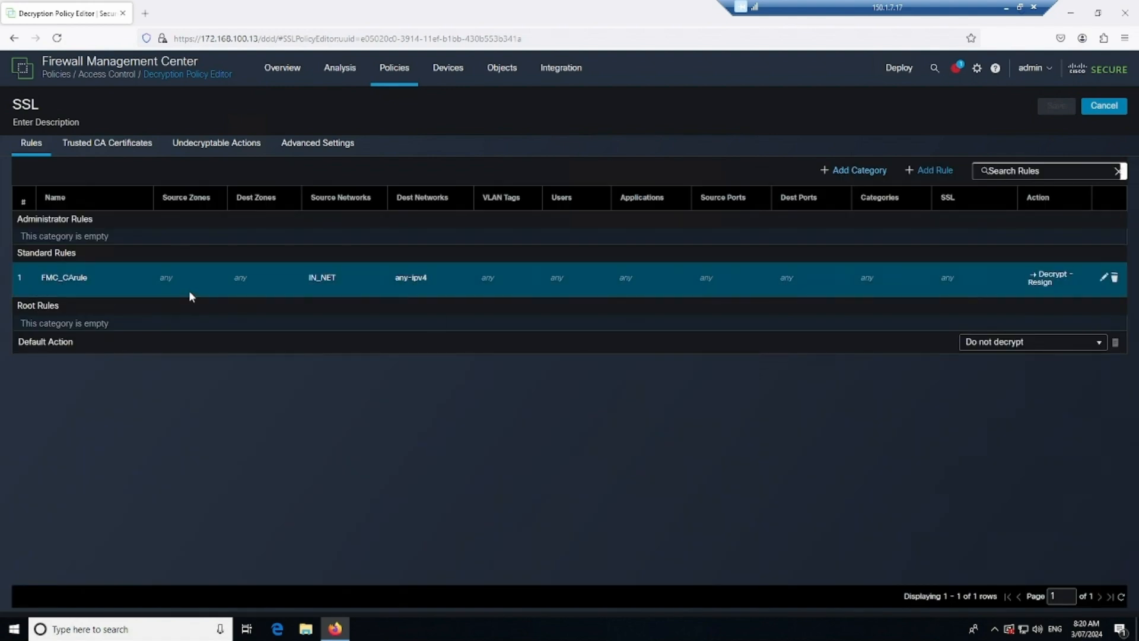
- Open FMC_CArule and review its IN_NET to any-ipv4 network conditions
{"action": "left_click", "coordinate": [1103, 277]}
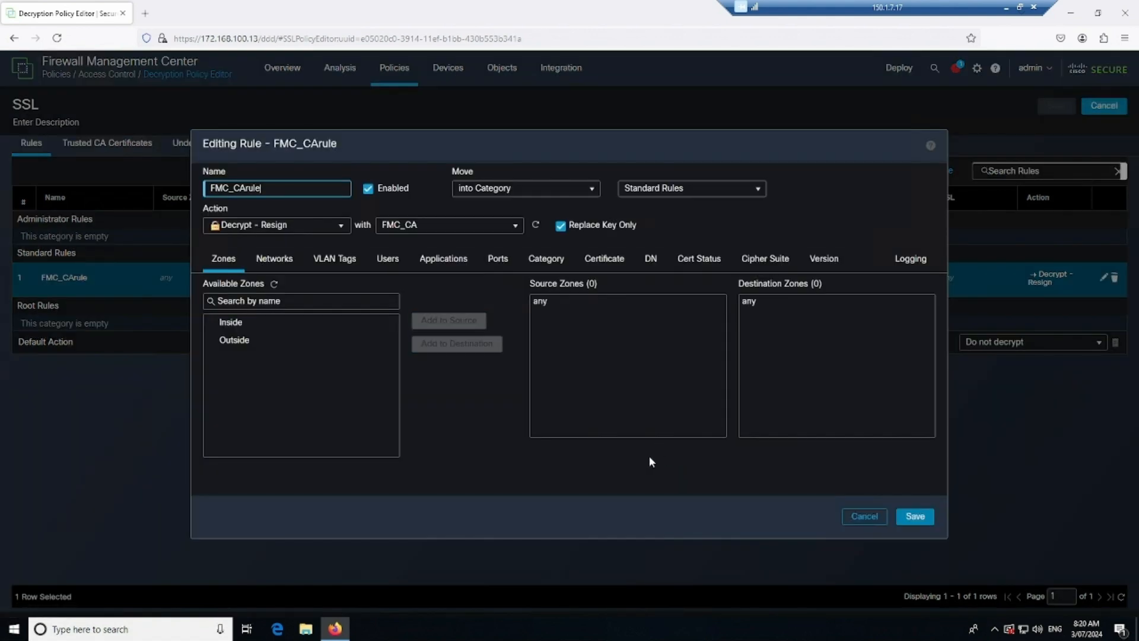
{"action": "left_click_drag", "start_coordinate": [262, 188], "coordinate": [211, 188]}
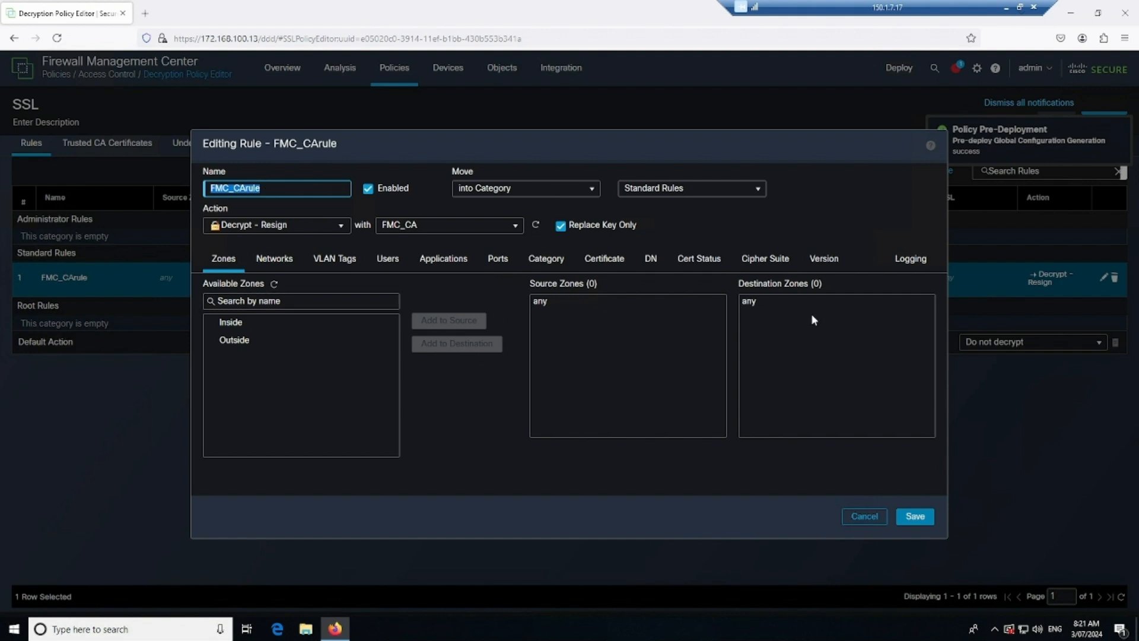
{"action": "left_click", "coordinate": [267, 265]}
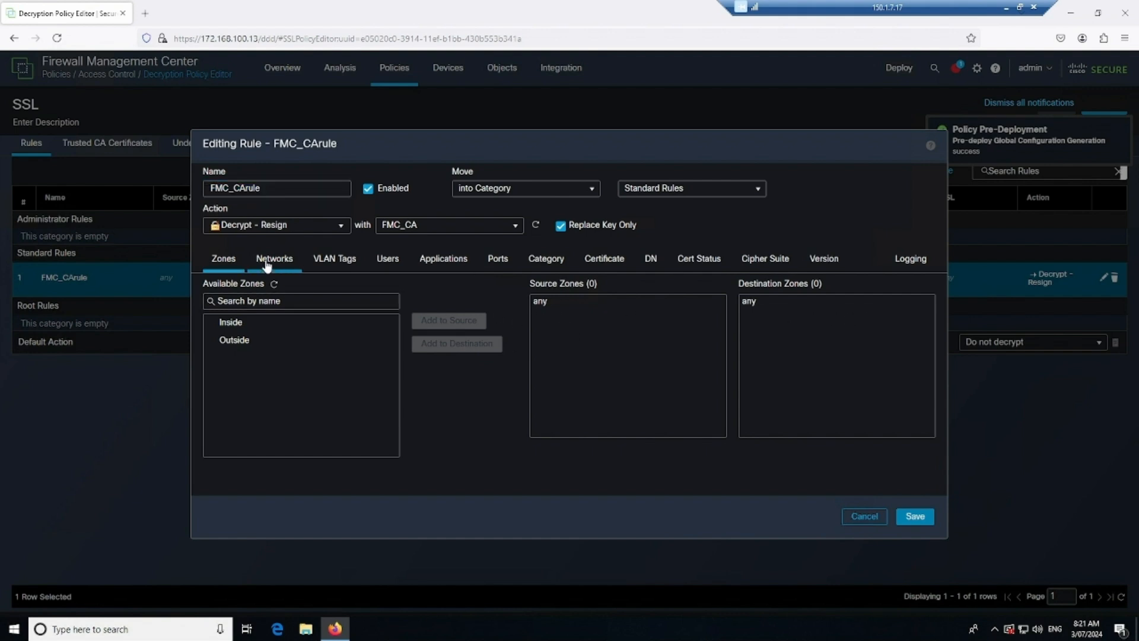
{"action": "left_click", "coordinate": [563, 303]}
{"action": "left_click", "coordinate": [805, 313]}
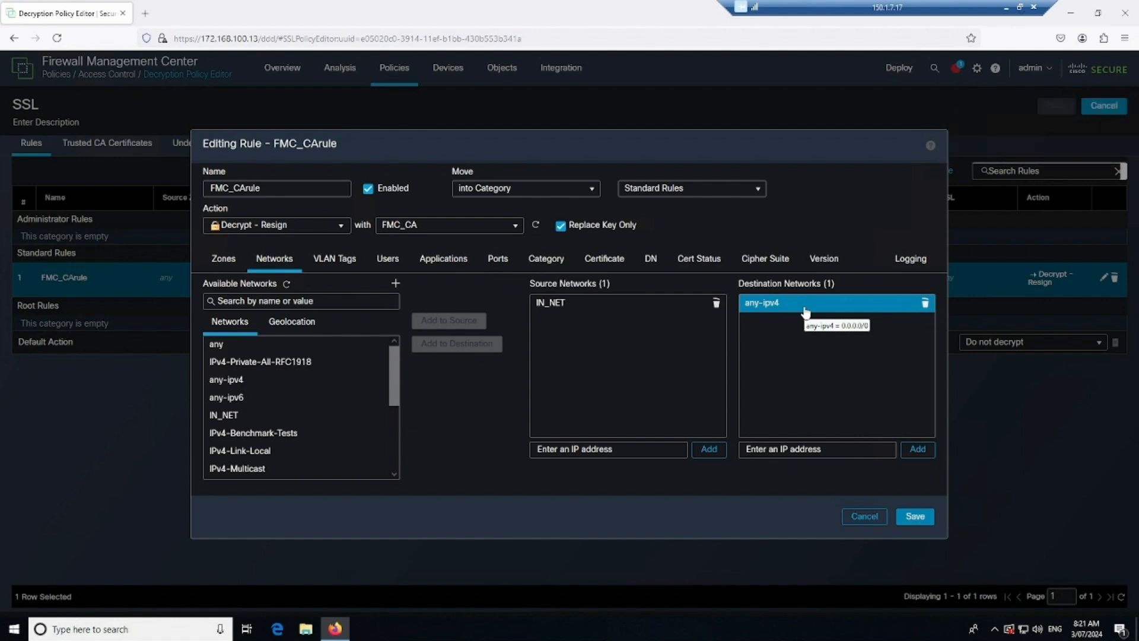
{"action": "left_click", "coordinate": [805, 322]}
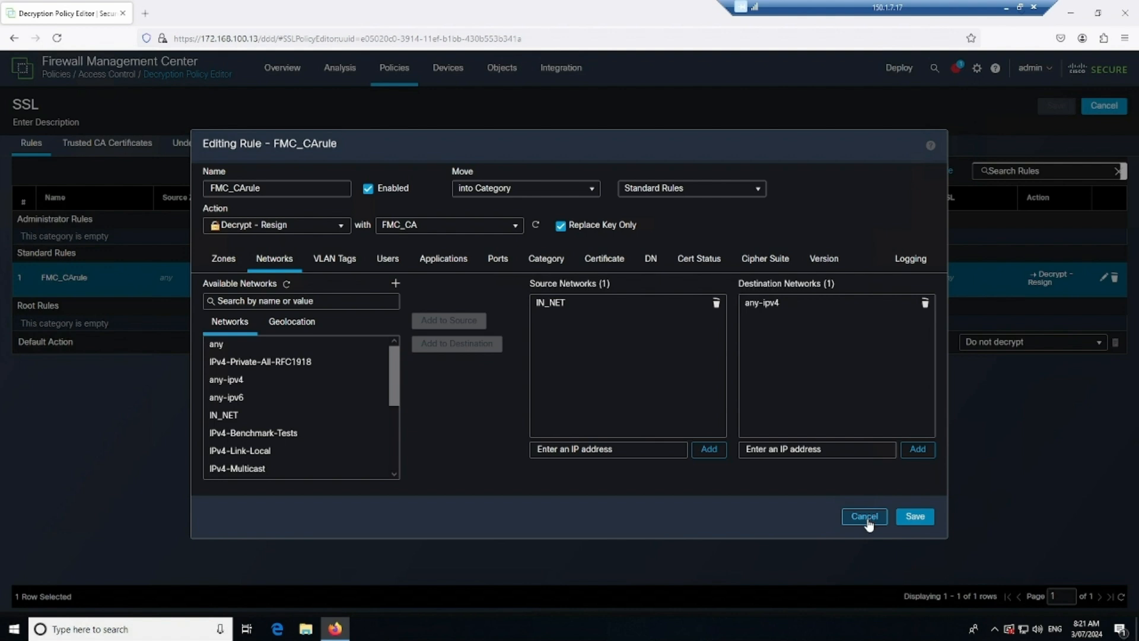
- Add Inside as the rule's source zone and Outside as its destination zone
{"action": "left_click", "coordinate": [226, 261]}
{"action": "left_click", "coordinate": [267, 323]}
{"action": "left_click", "coordinate": [442, 320]}
{"action": "left_click", "coordinate": [294, 341]}
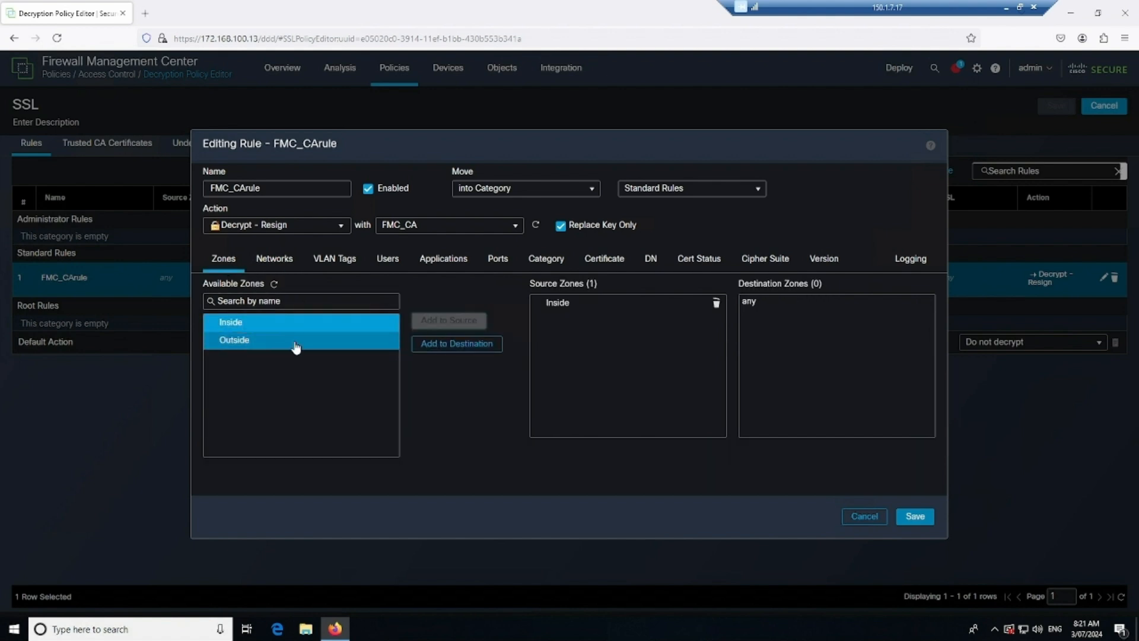
{"action": "left_click", "coordinate": [453, 344]}
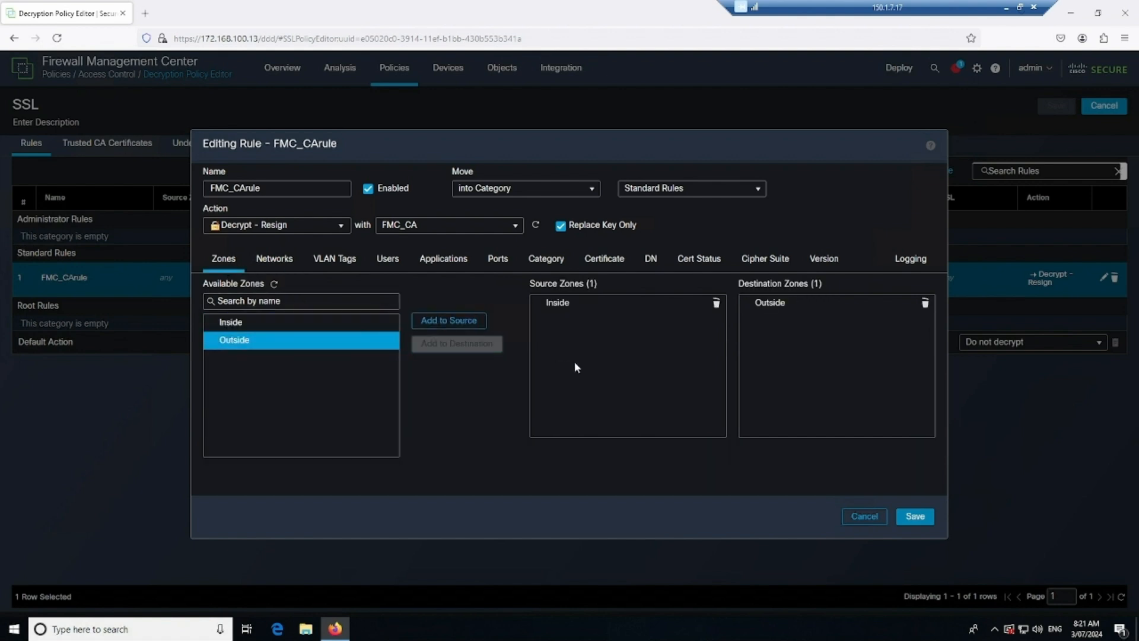
- Clear Replace Key Only, enable Log at End of Connection, and save FMC_CArule
{"action": "left_click", "coordinate": [274, 259]}
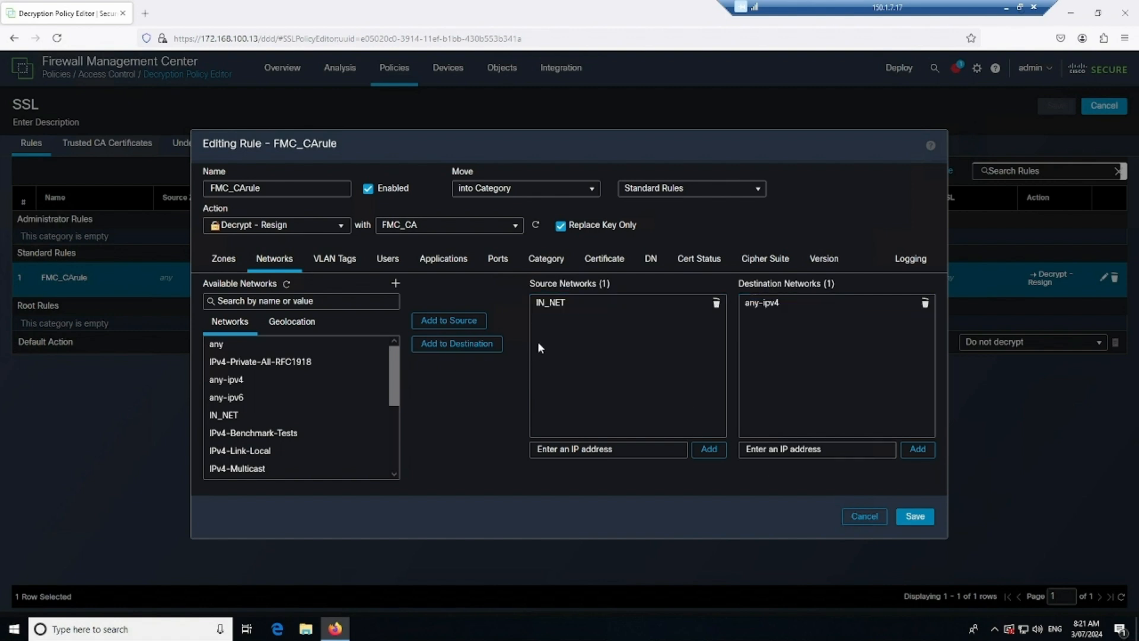
{"action": "left_click", "coordinate": [561, 225]}
{"action": "left_click", "coordinate": [910, 259]}
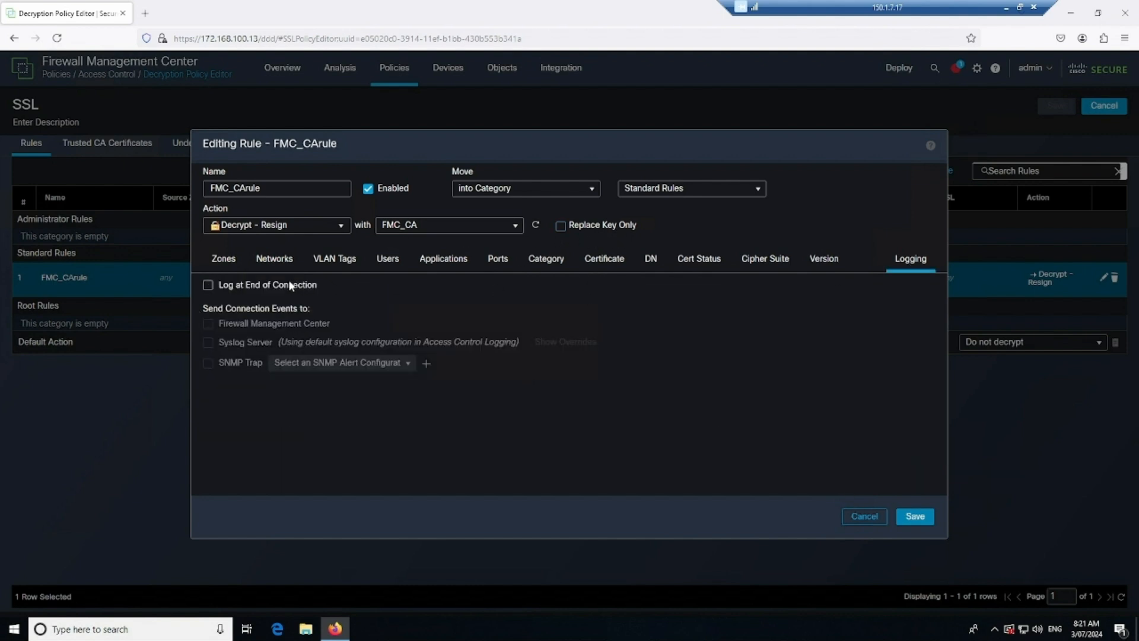
{"action": "left_click", "coordinate": [208, 287]}
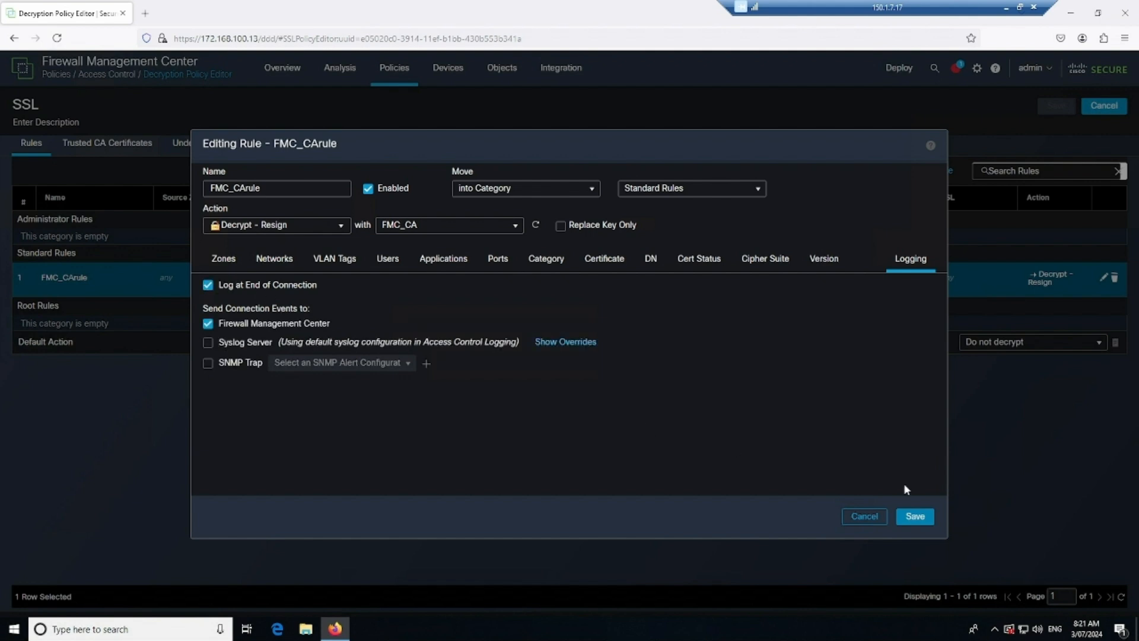
{"action": "left_click", "coordinate": [933, 518]}
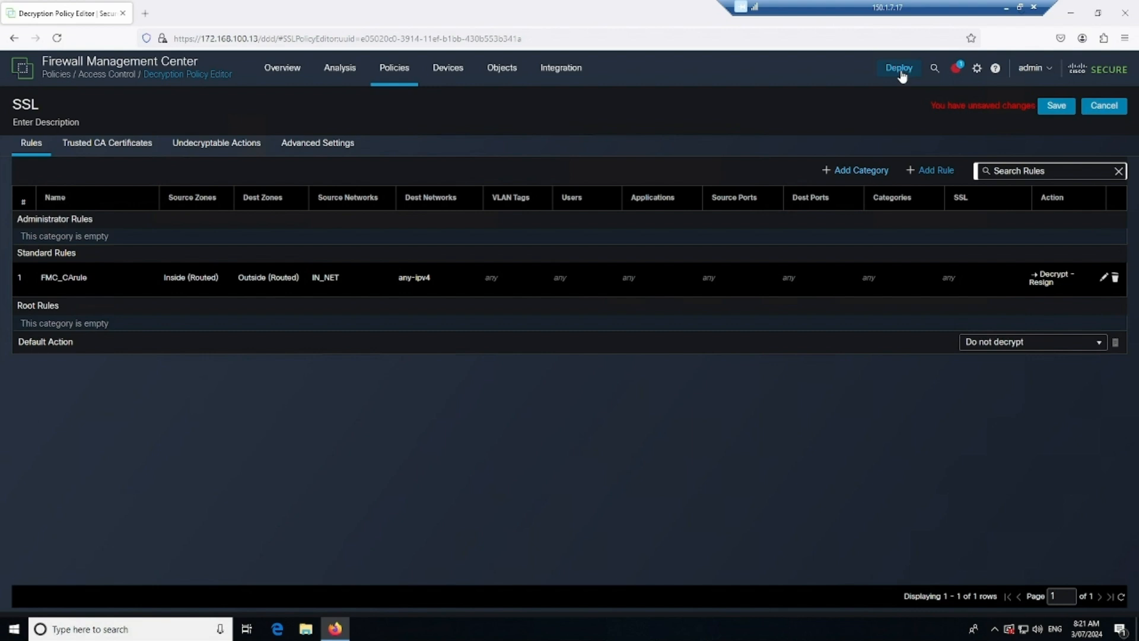
- Check the Deploy panel for devices with pending changes
{"action": "left_click", "coordinate": [899, 68]}
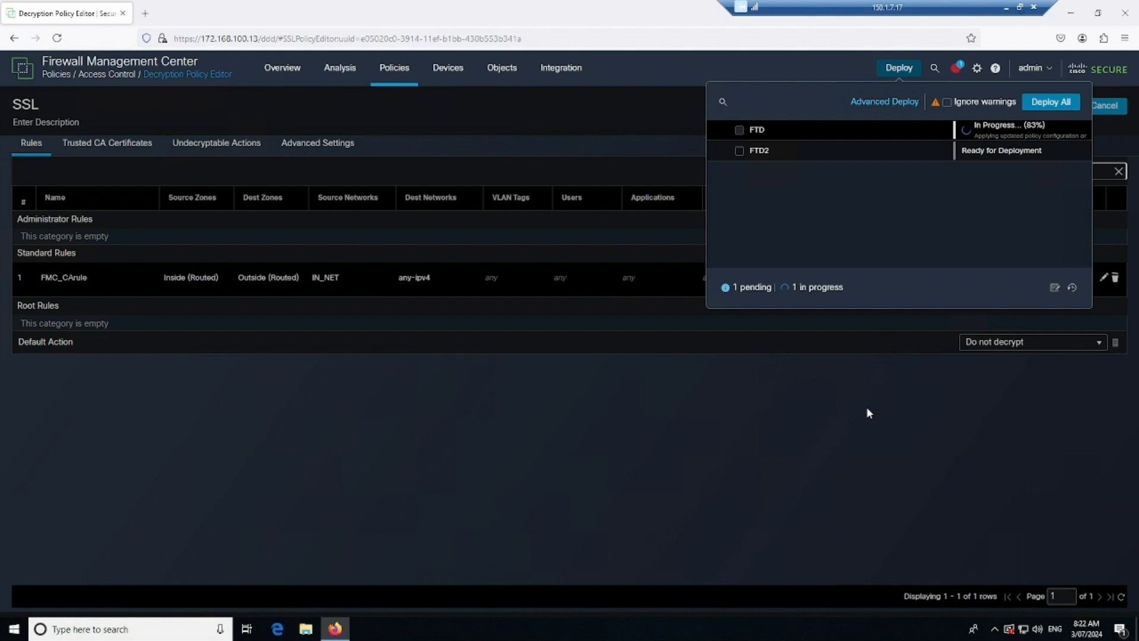
{"action": "left_click", "coordinate": [826, 395]}
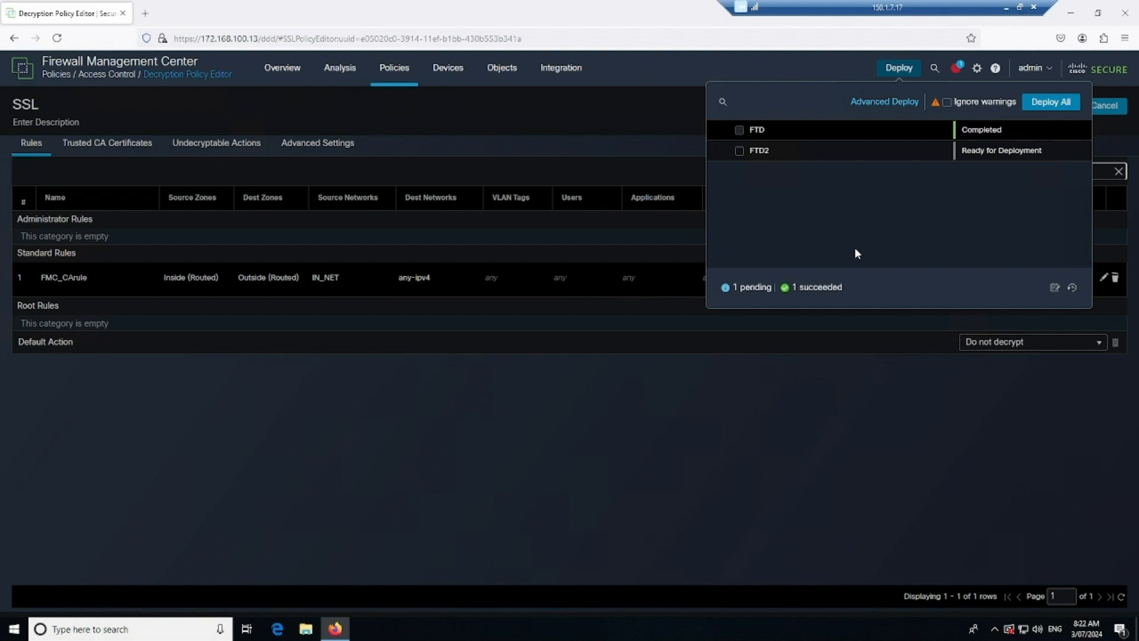
{"action": "left_click", "coordinate": [818, 475]}
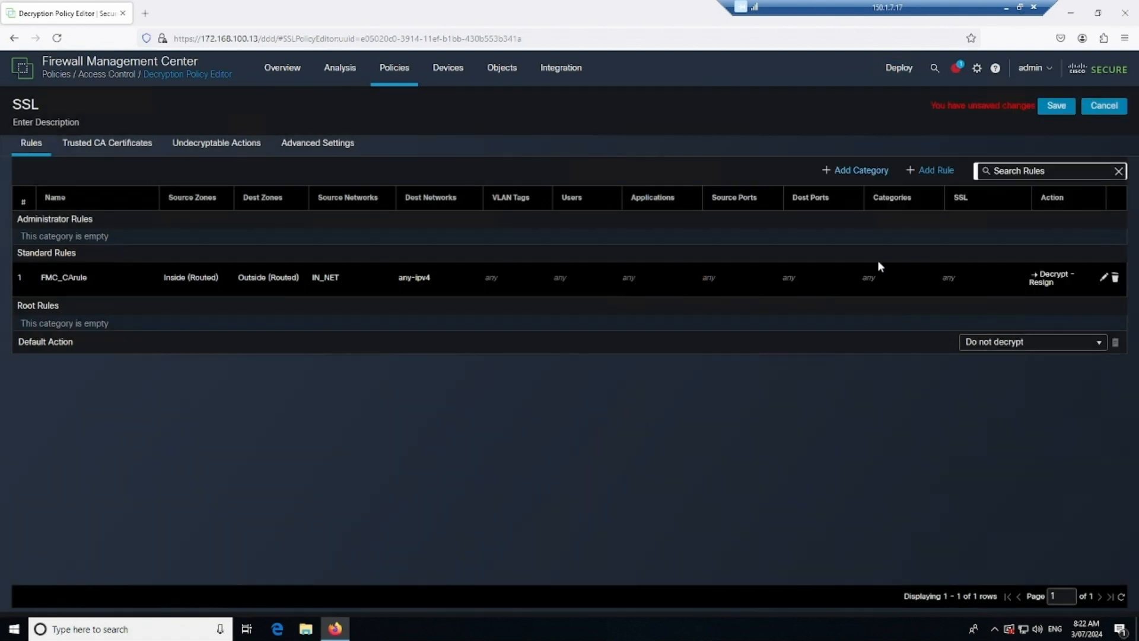
{"action": "left_click", "coordinate": [899, 68]}
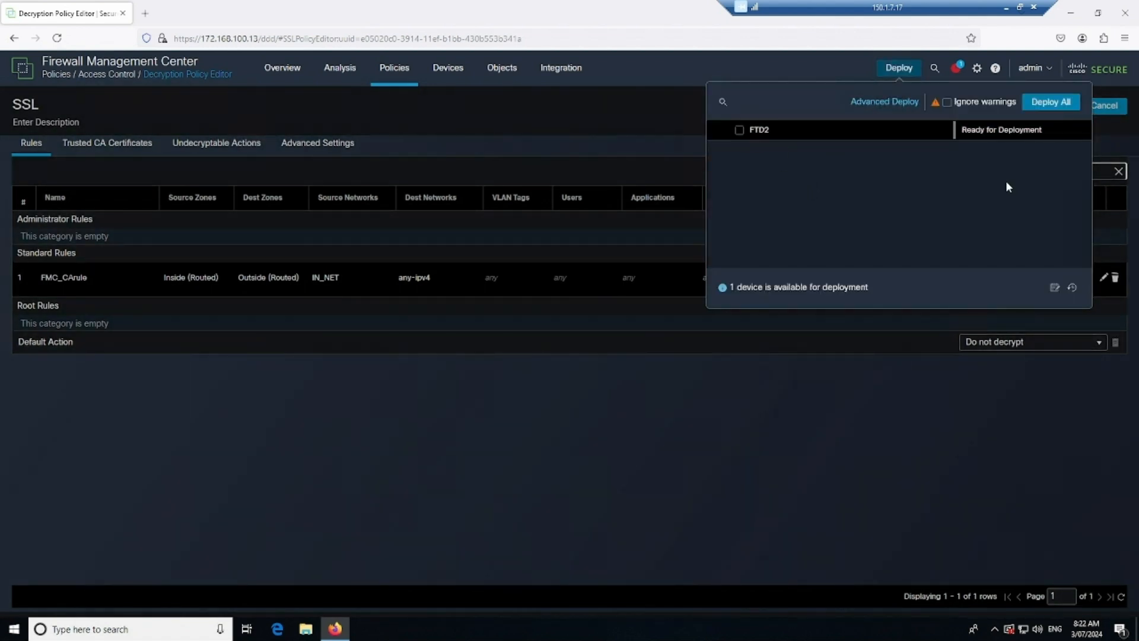
{"action": "left_click", "coordinate": [874, 421]}
- Save the SSL decryption policy and deploy it to FTD, glancing at the lab diagram meanwhile
{"action": "left_click", "coordinate": [1056, 108]}
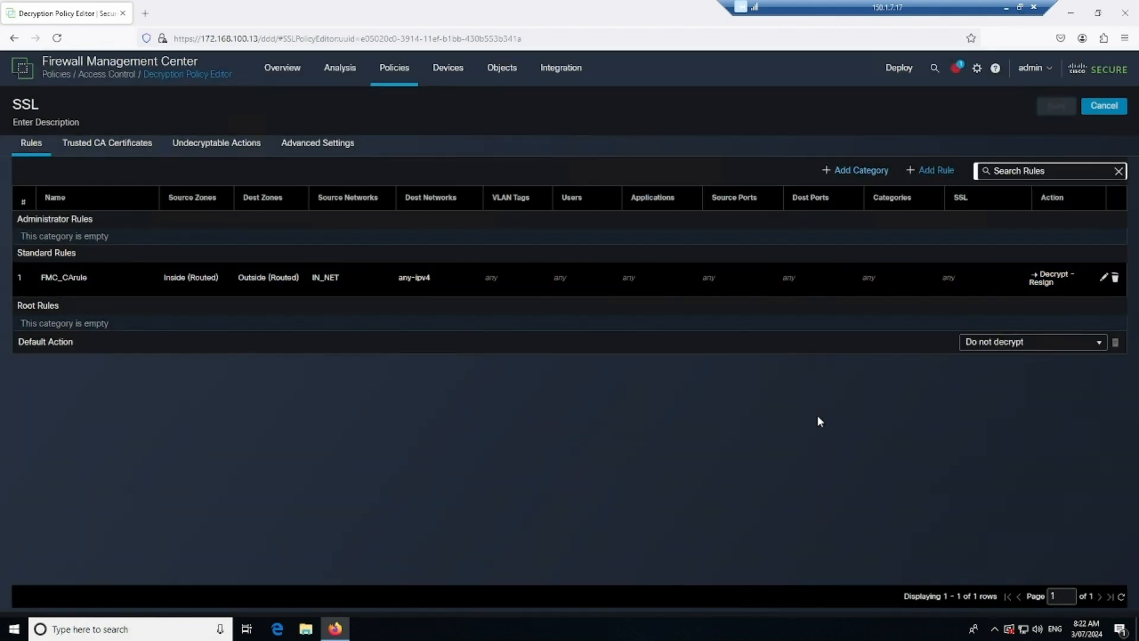
{"action": "left_click", "coordinate": [899, 69]}
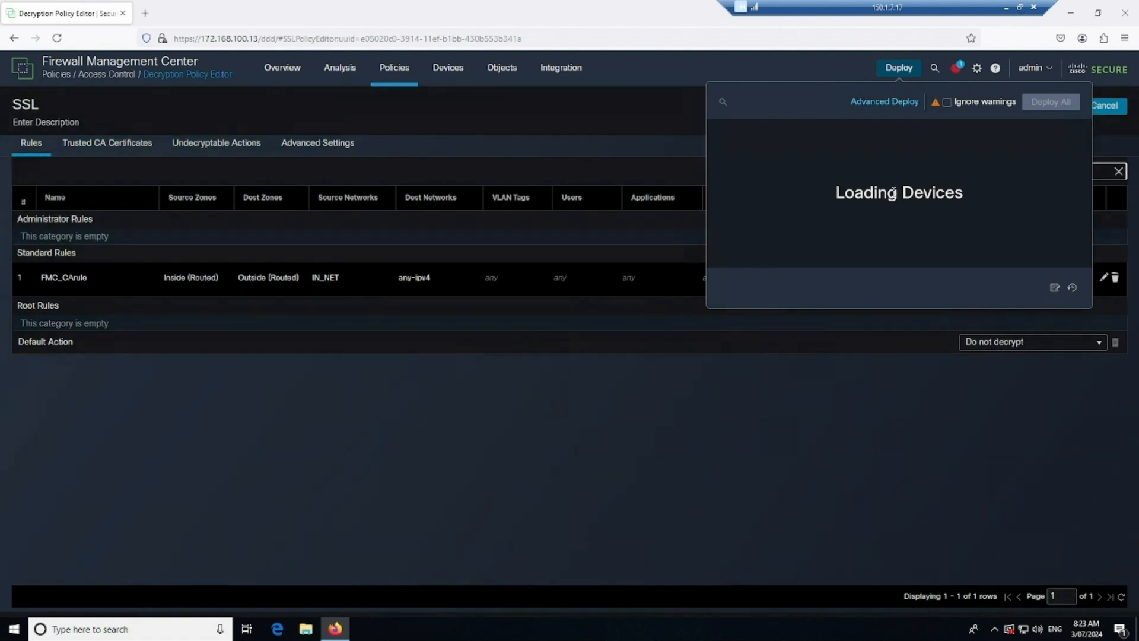
{"action": "left_click", "coordinate": [739, 130]}
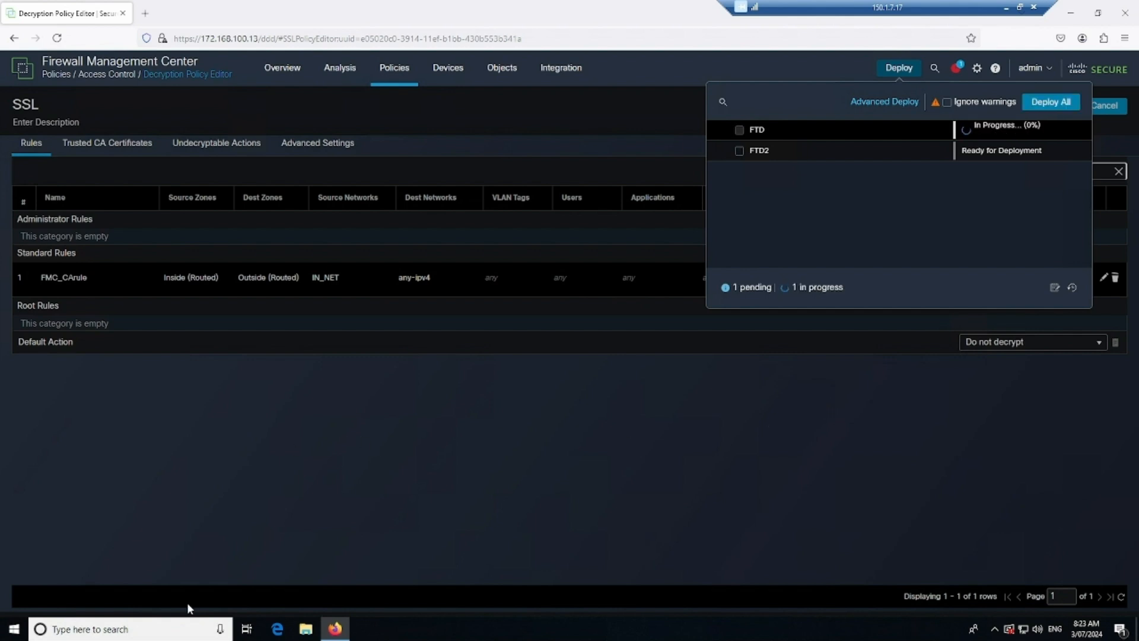
{"action": "key", "text": "alt+Tab"}
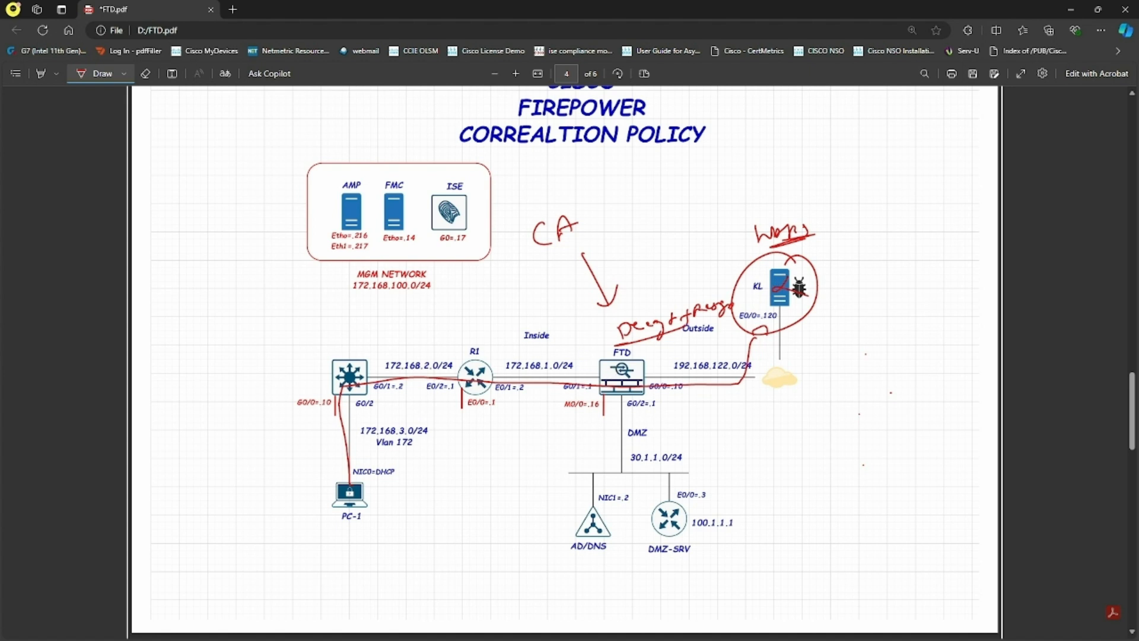
{"action": "key", "text": "alt+Tab"}
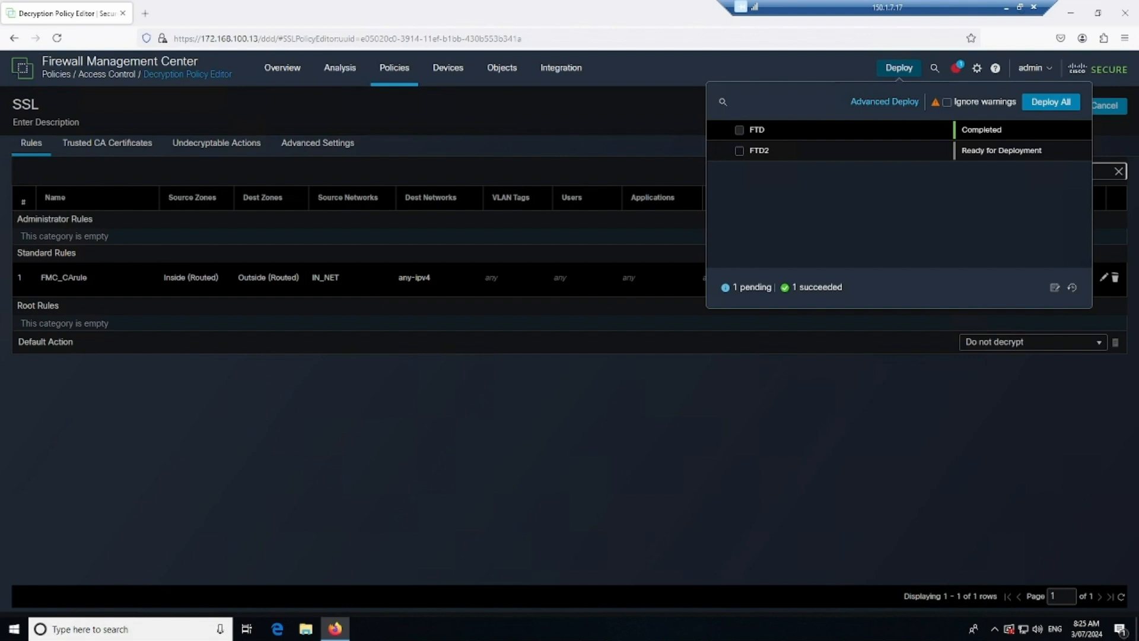
- Restart Firefox on PC1, keeping a single browser window open
{"action": "key", "text": "alt+Tab"}
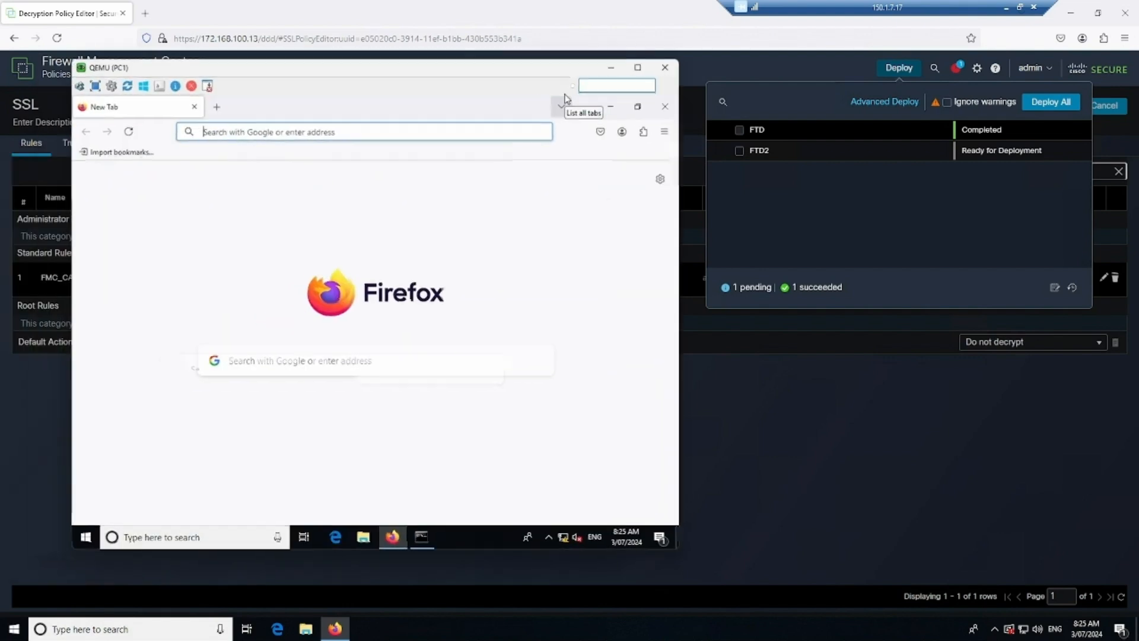
{"action": "left_click", "coordinate": [669, 108]}
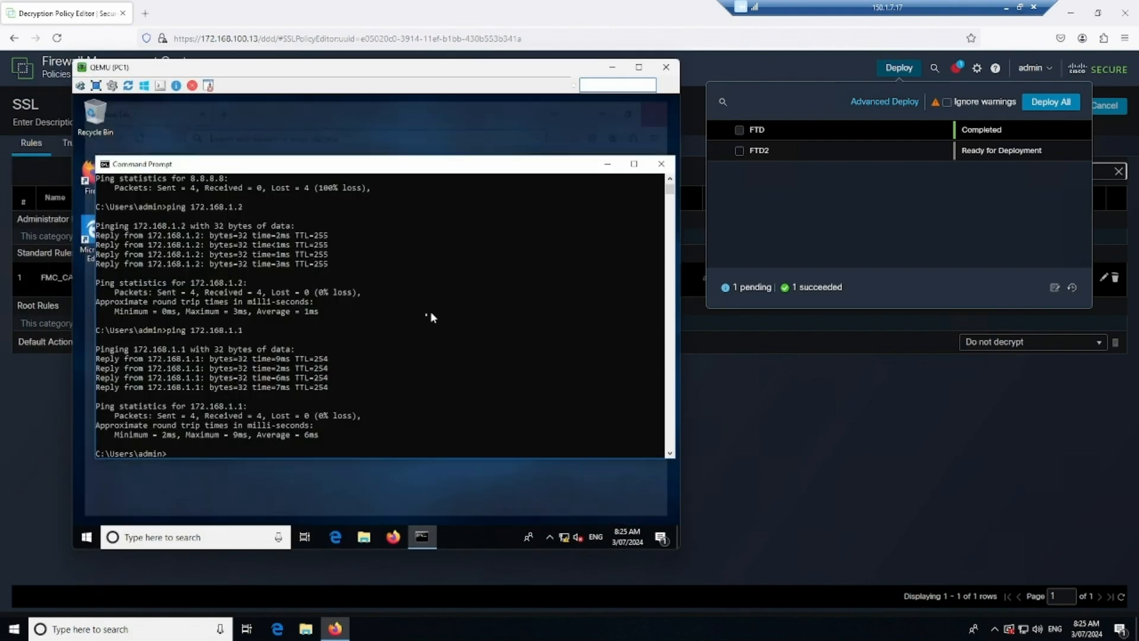
{"action": "left_click", "coordinate": [398, 536]}
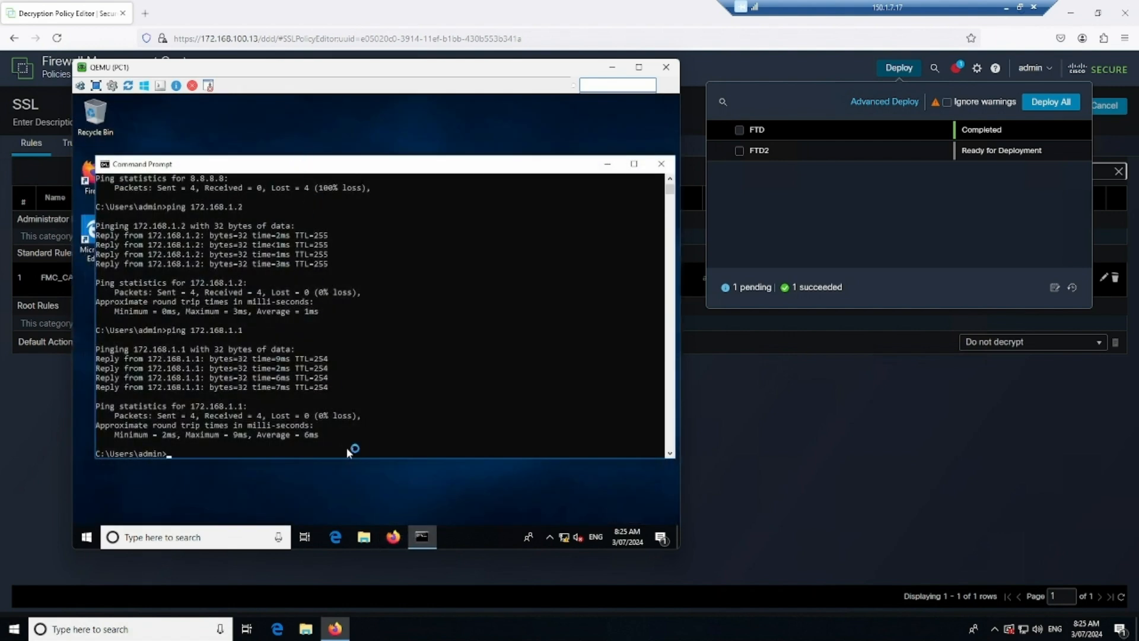
{"action": "left_click", "coordinate": [393, 538]}
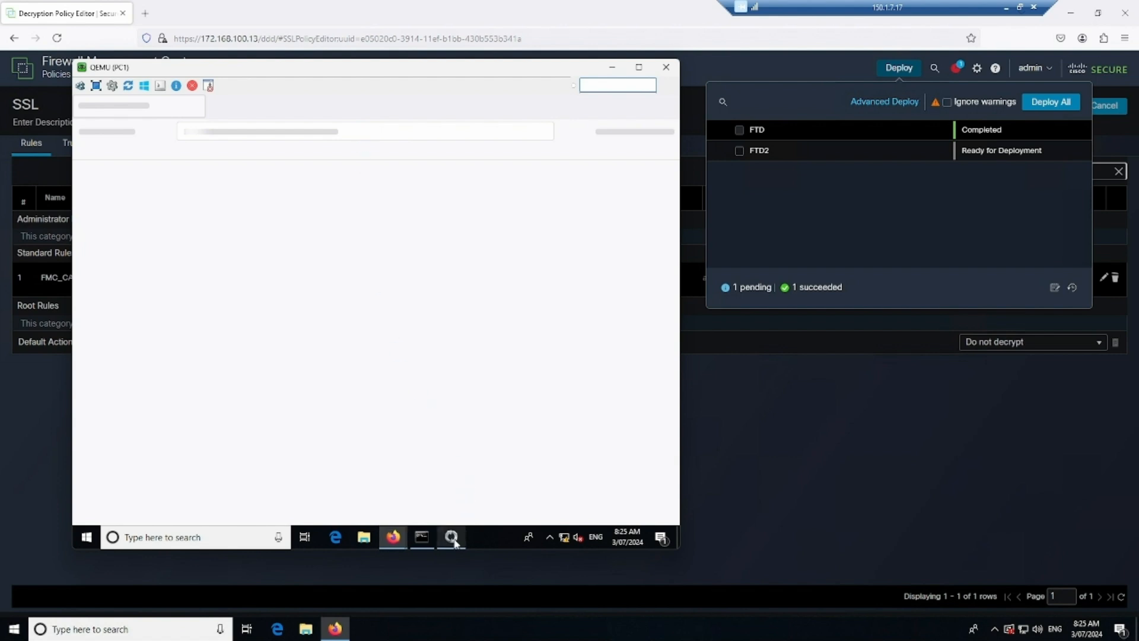
{"action": "mouse_move", "coordinate": [401, 543]}
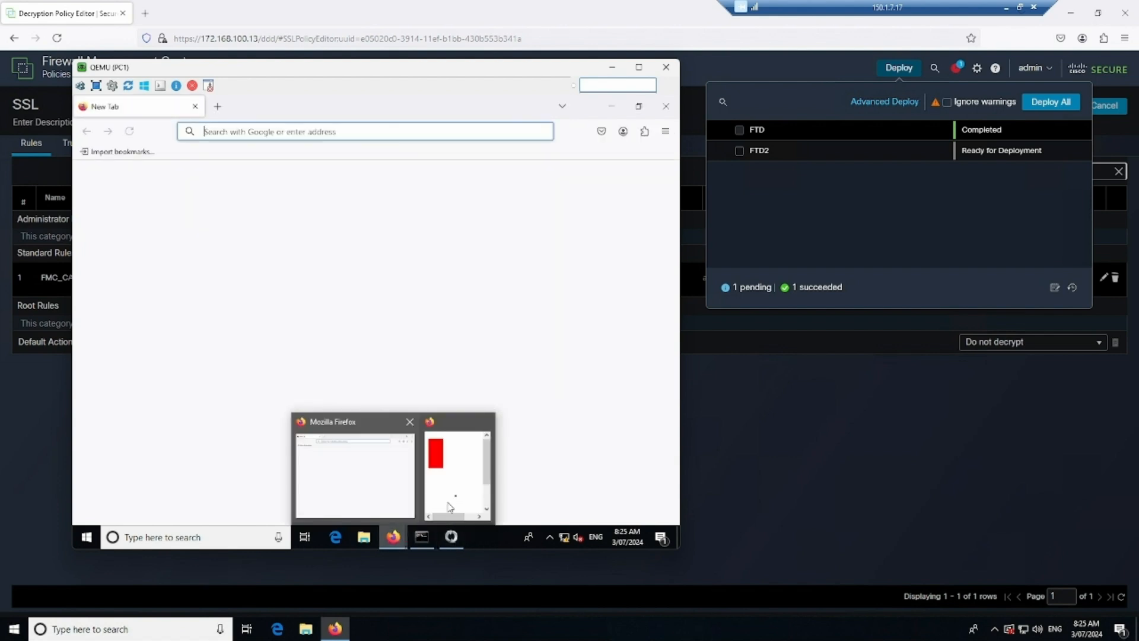
{"action": "left_click", "coordinate": [484, 423]}
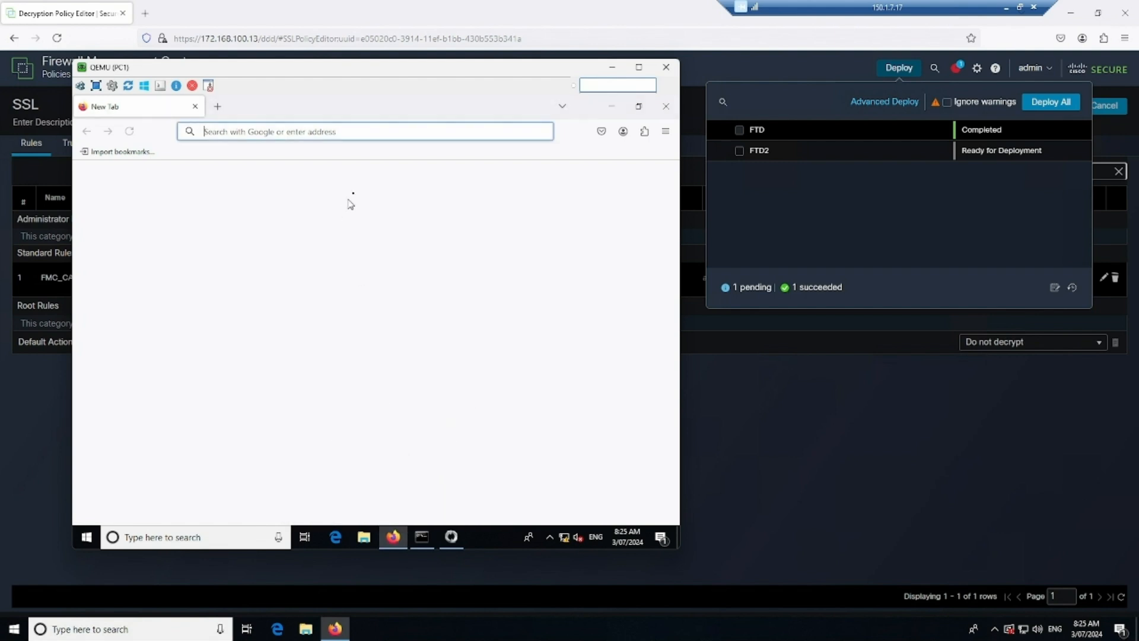
{"action": "type", "text": "ht"}
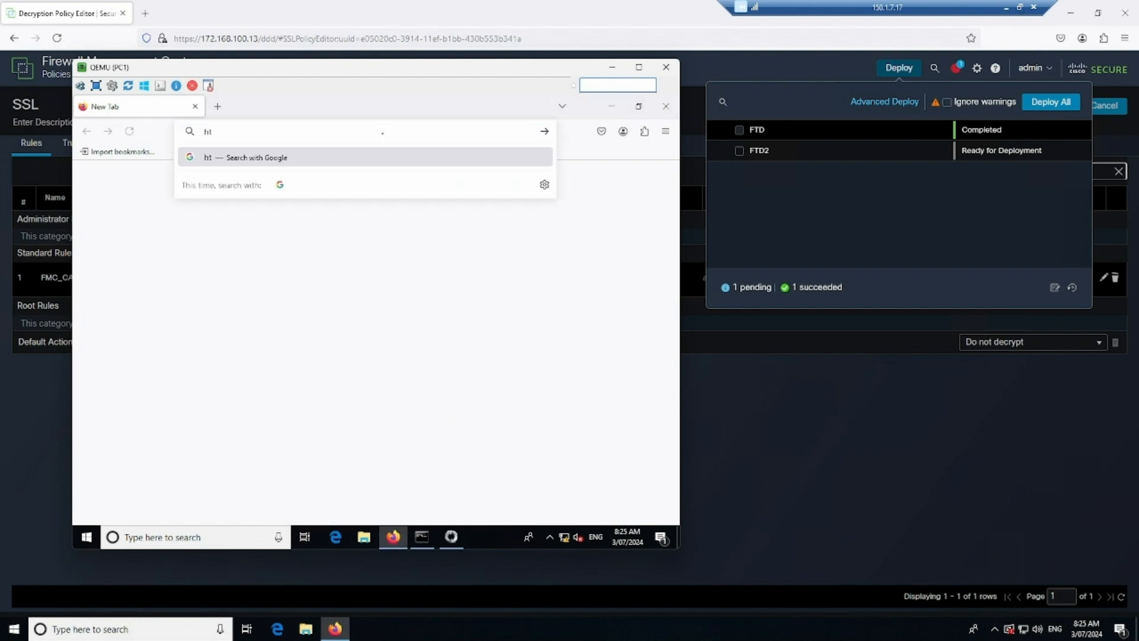
{"action": "type", "text": "tps://150.1.7.120"}
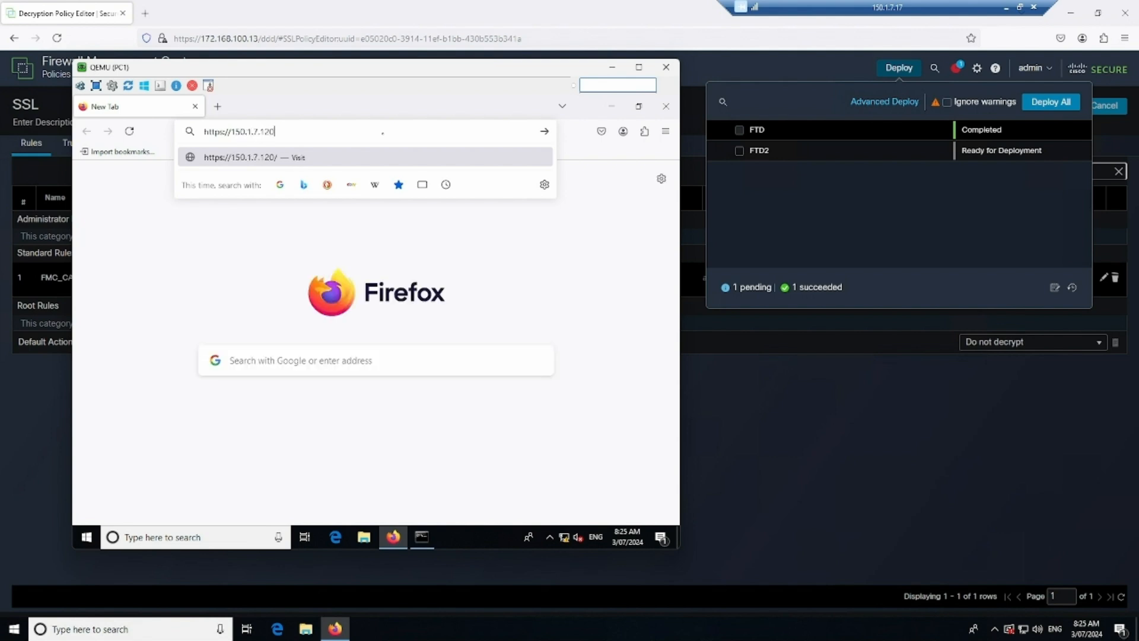
{"action": "key", "text": "Return"}
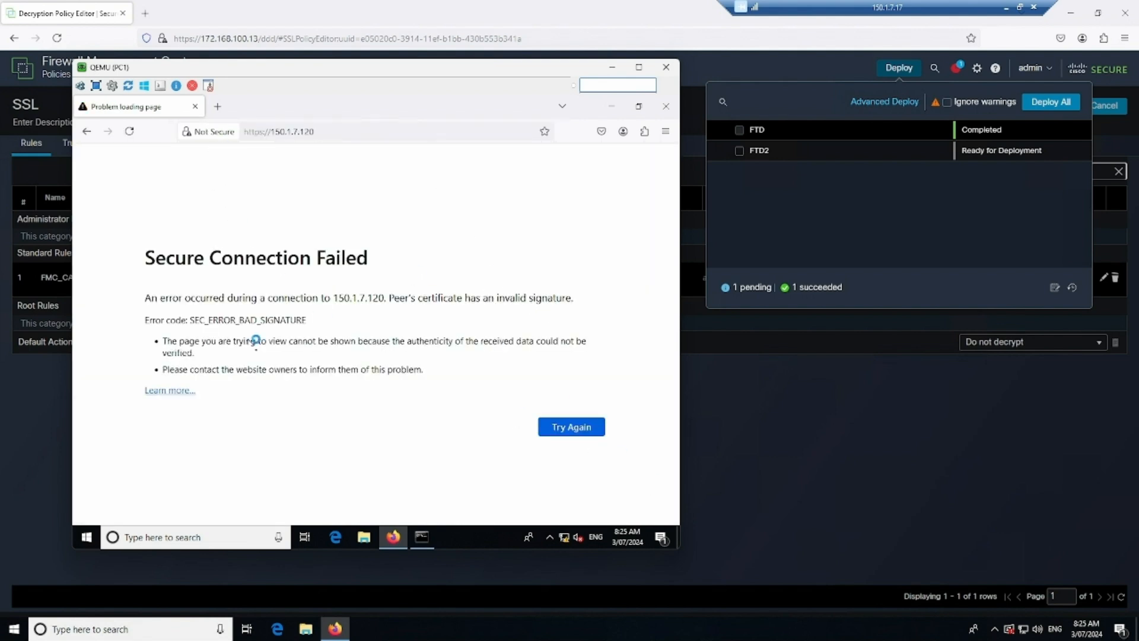
{"action": "left_click", "coordinate": [213, 133]}
{"action": "left_click", "coordinate": [257, 185]}
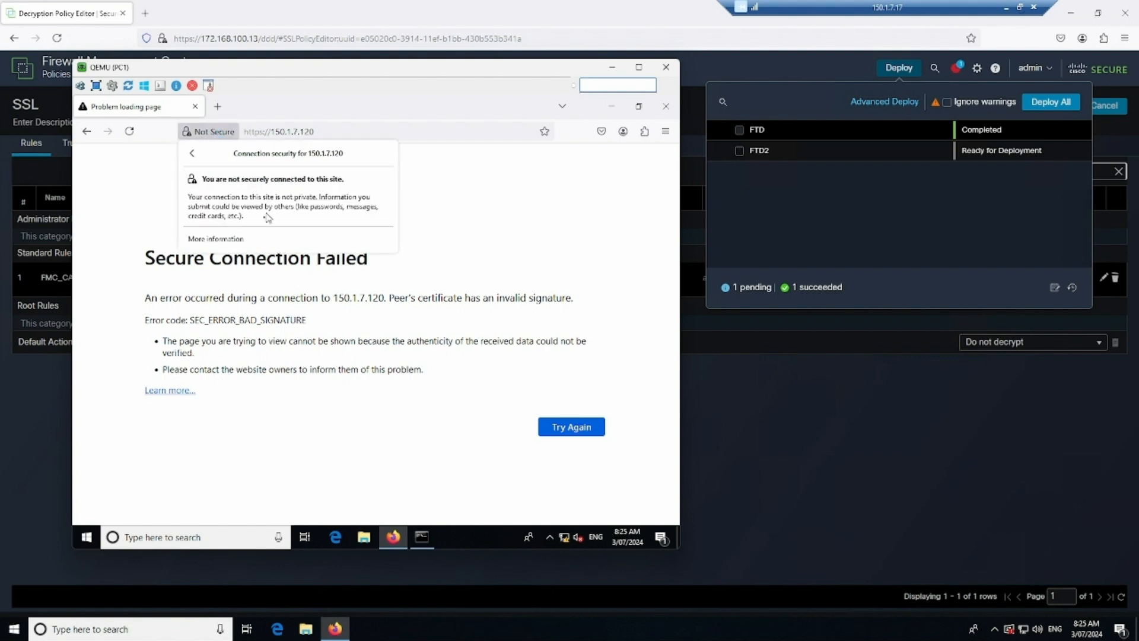
{"action": "left_click", "coordinate": [235, 240]}
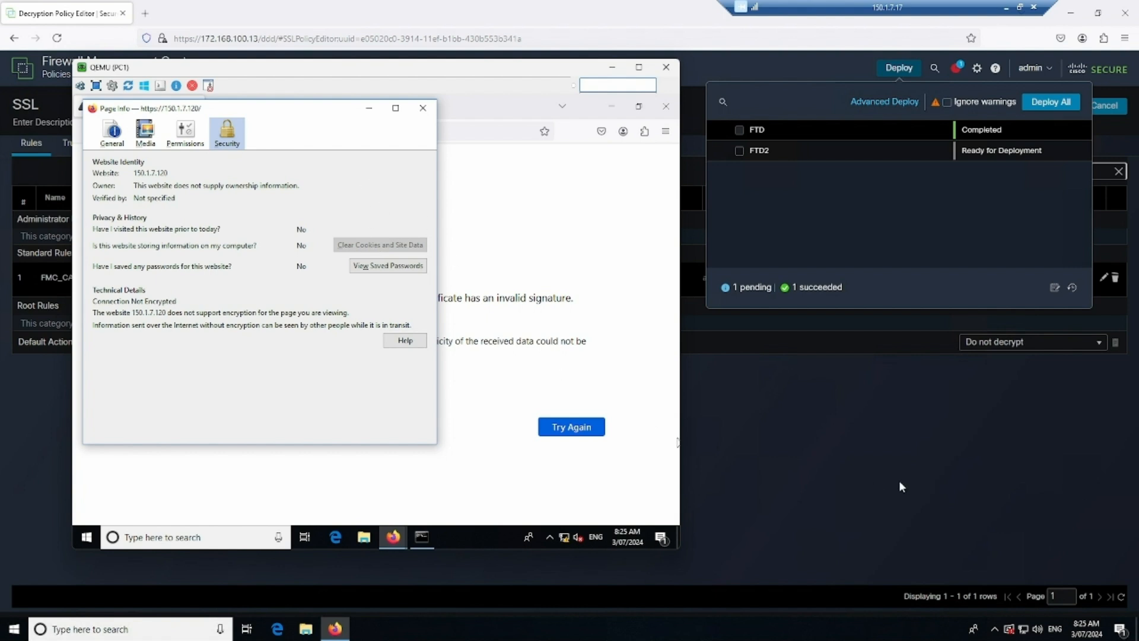
{"action": "left_click", "coordinate": [833, 451]}
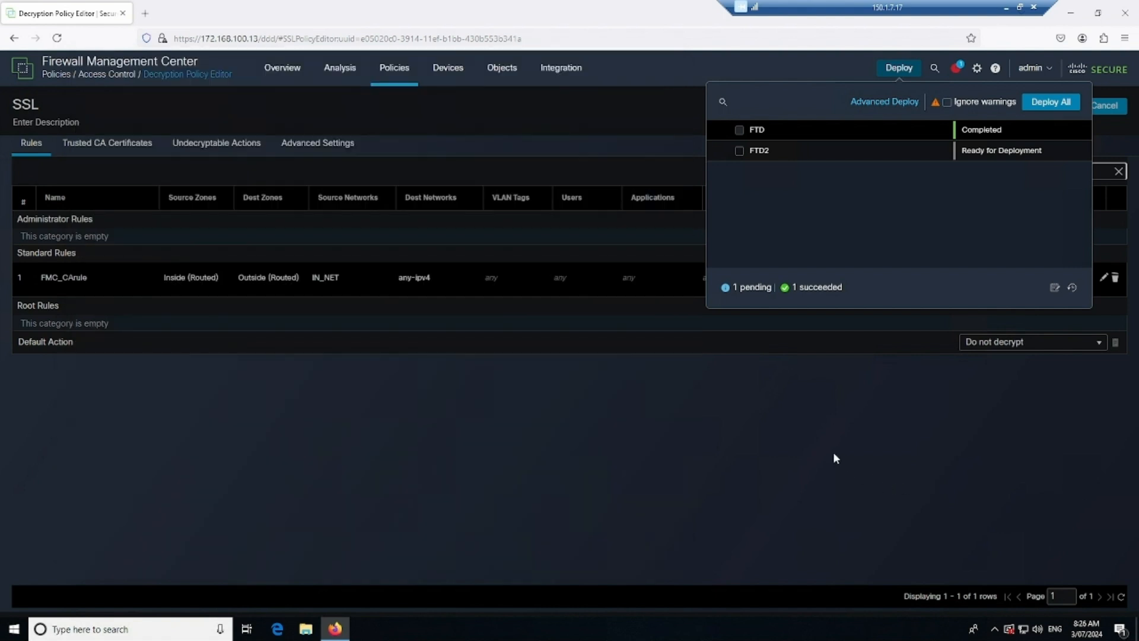
- Show Connection Events in Table View and scroll through the Decrypt (Resign) and Handshake Error statuses
{"action": "left_click", "coordinate": [434, 202]}
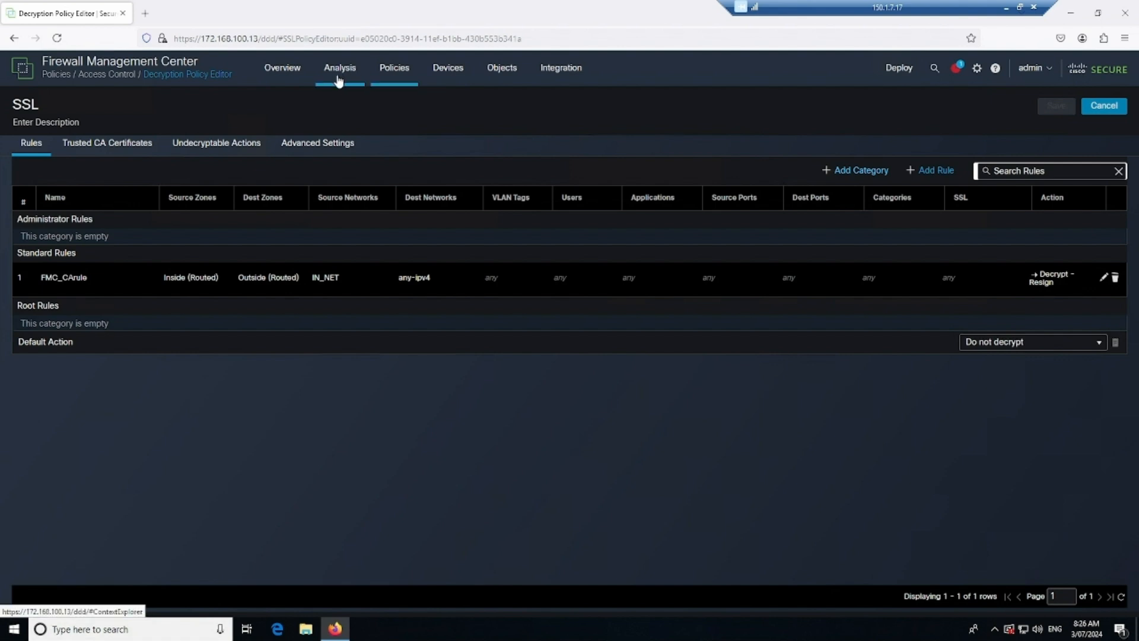
{"action": "mouse_move", "coordinate": [338, 80]}
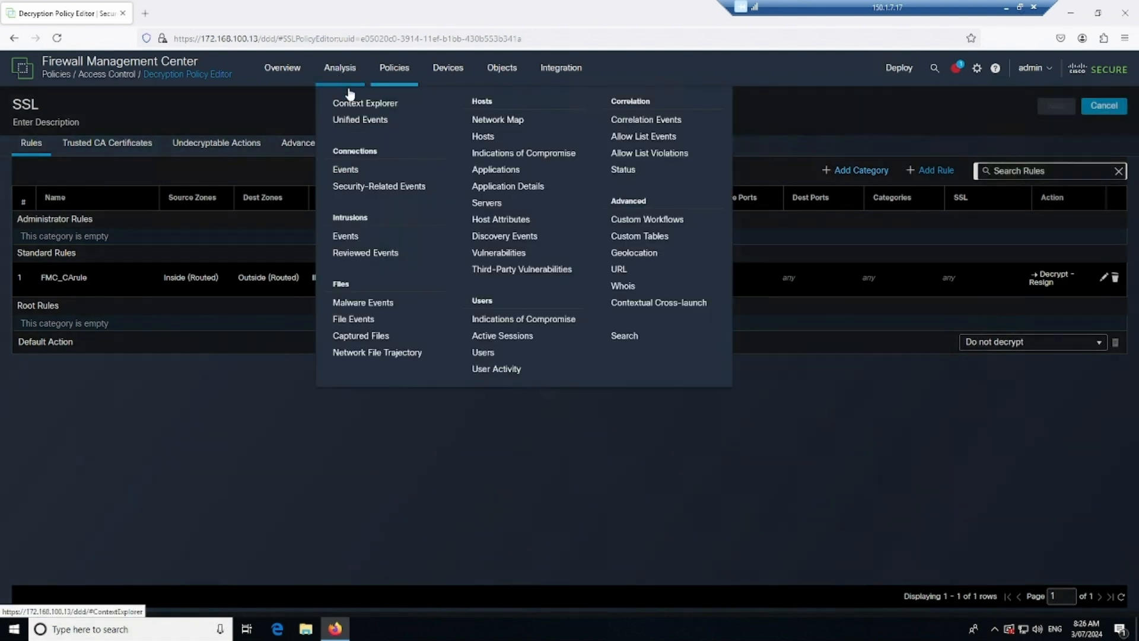
{"action": "left_click", "coordinate": [358, 176]}
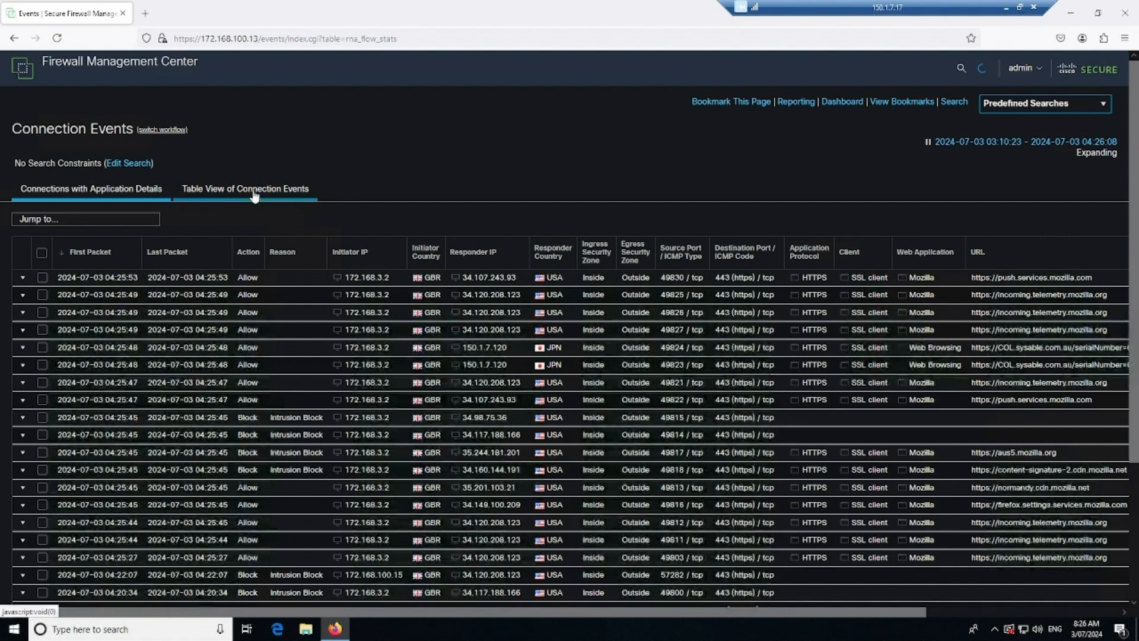
{"action": "left_click", "coordinate": [254, 196]}
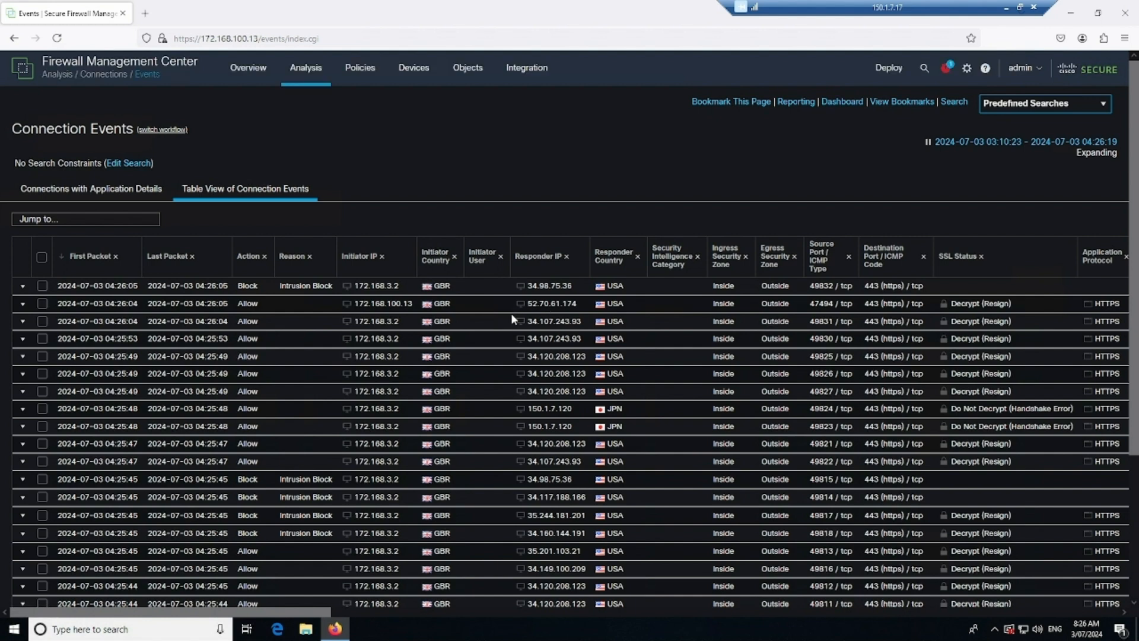
{"action": "scroll", "coordinate": [511, 314], "scroll_direction": "down", "scroll_amount": 3}
{"action": "scroll", "coordinate": [983, 292], "scroll_direction": "up", "scroll_amount": 3}
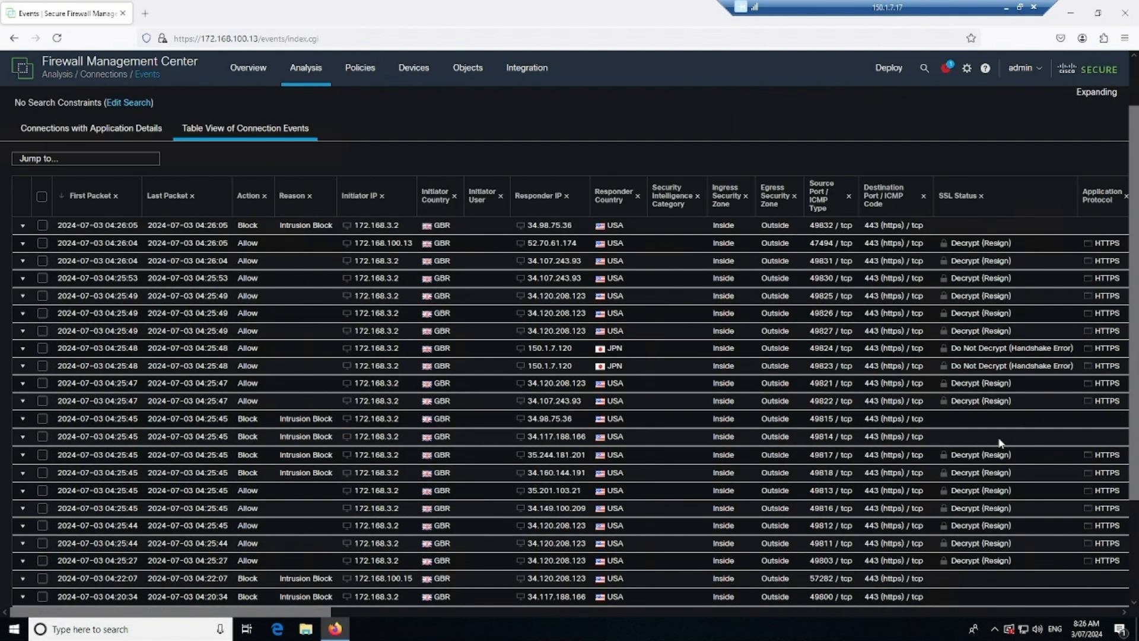
{"action": "scroll", "coordinate": [988, 481], "scroll_direction": "down", "scroll_amount": 3}
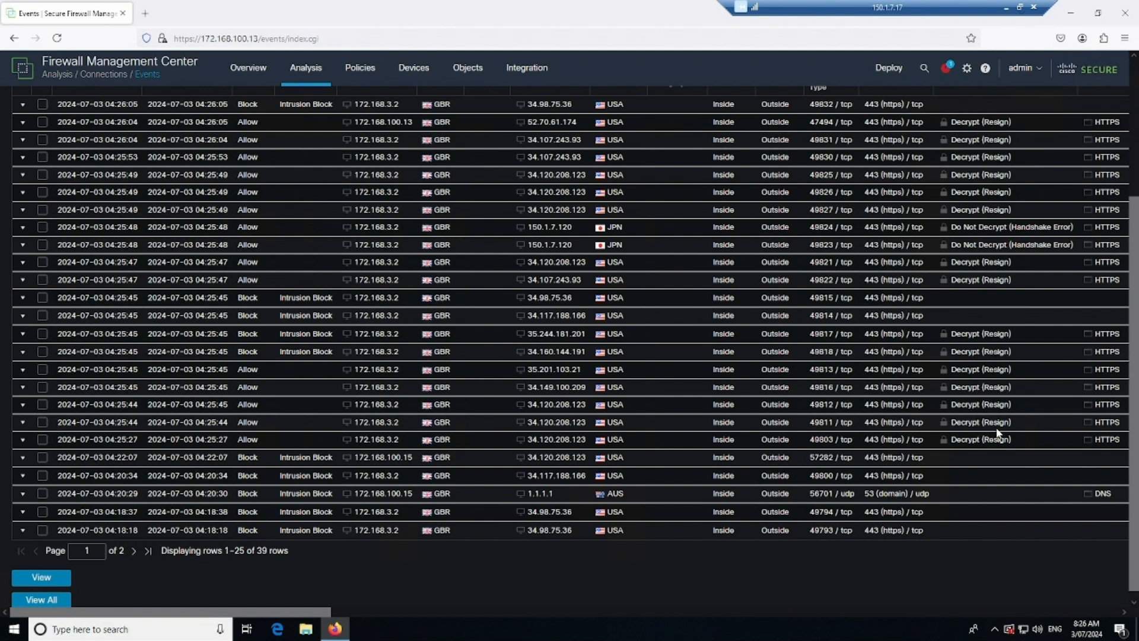
{"action": "scroll", "coordinate": [998, 433], "scroll_direction": "up", "scroll_amount": 1}
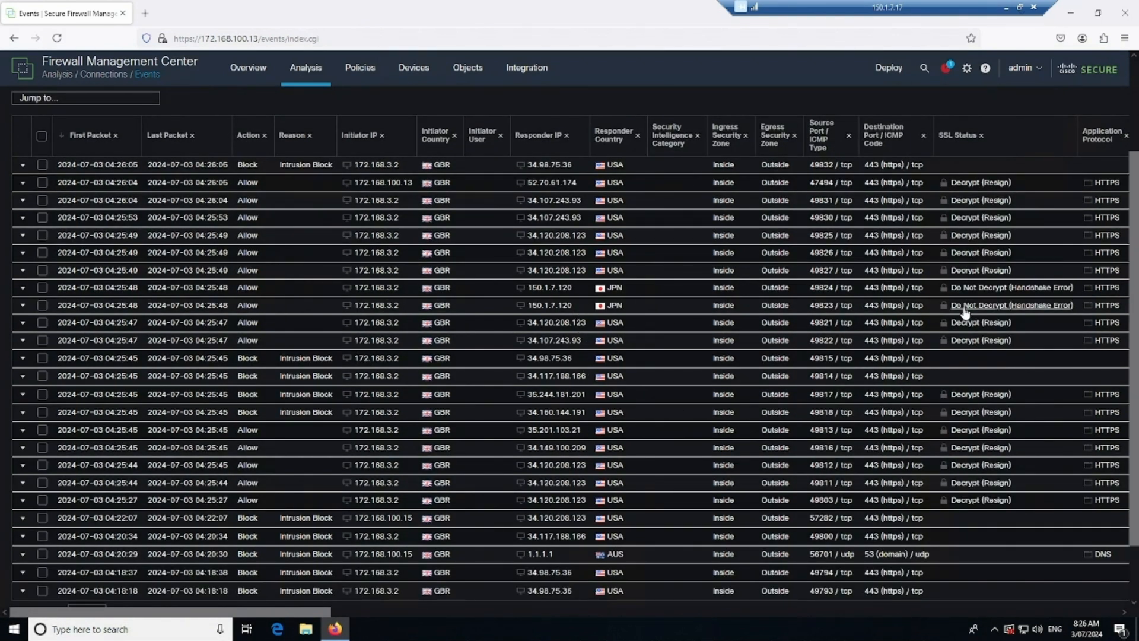
{"action": "scroll", "coordinate": [565, 229], "scroll_direction": "up", "scroll_amount": 1}
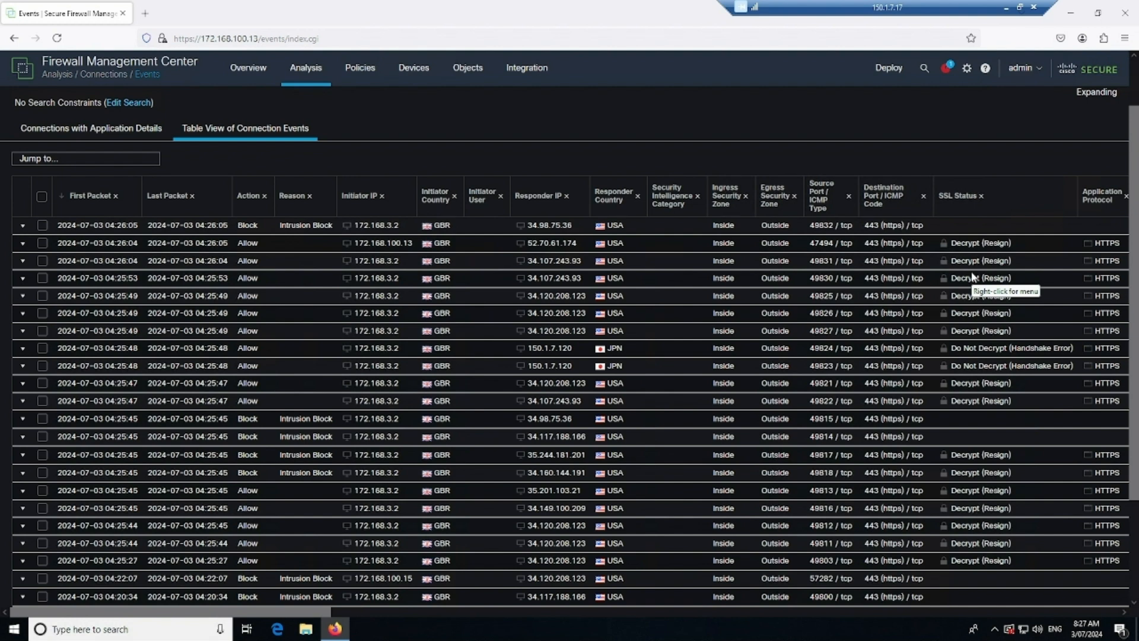
- On PC1, close the leftover page-info window and the empty Firefox window
{"action": "key", "text": "alt+Tab"}
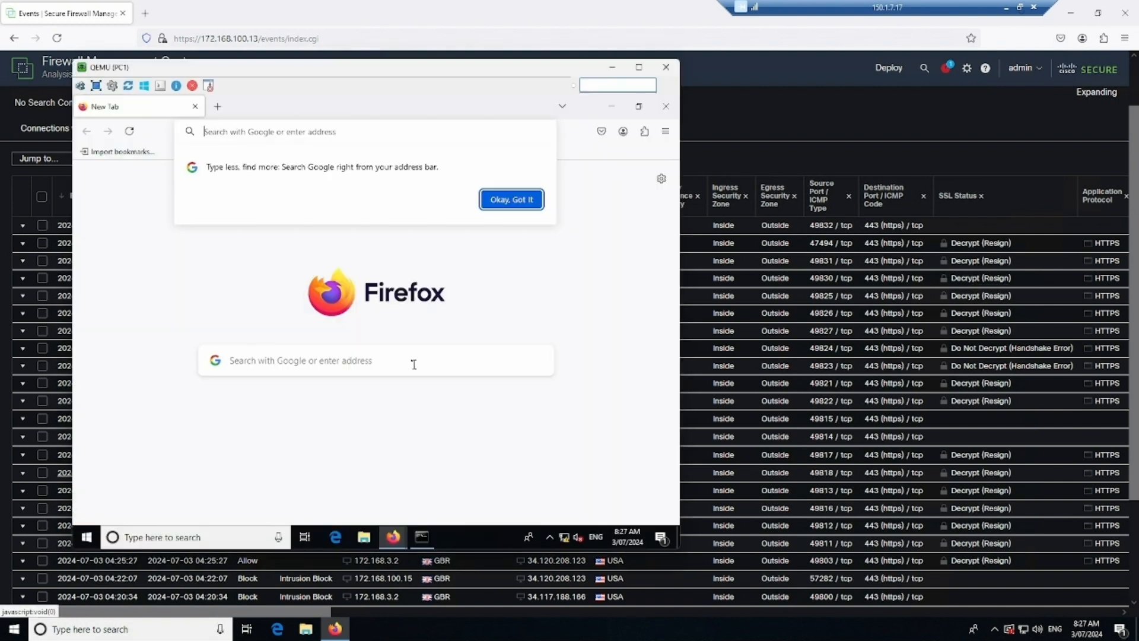
{"action": "left_click", "coordinate": [318, 133]}
{"action": "left_click", "coordinate": [389, 537]}
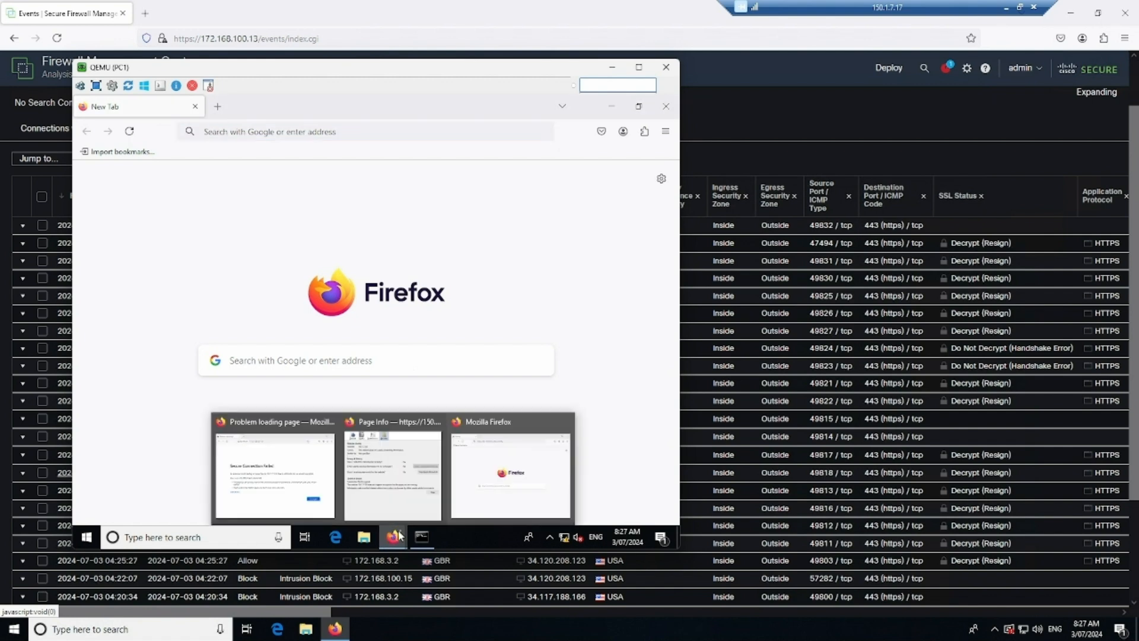
{"action": "left_click", "coordinate": [435, 427]}
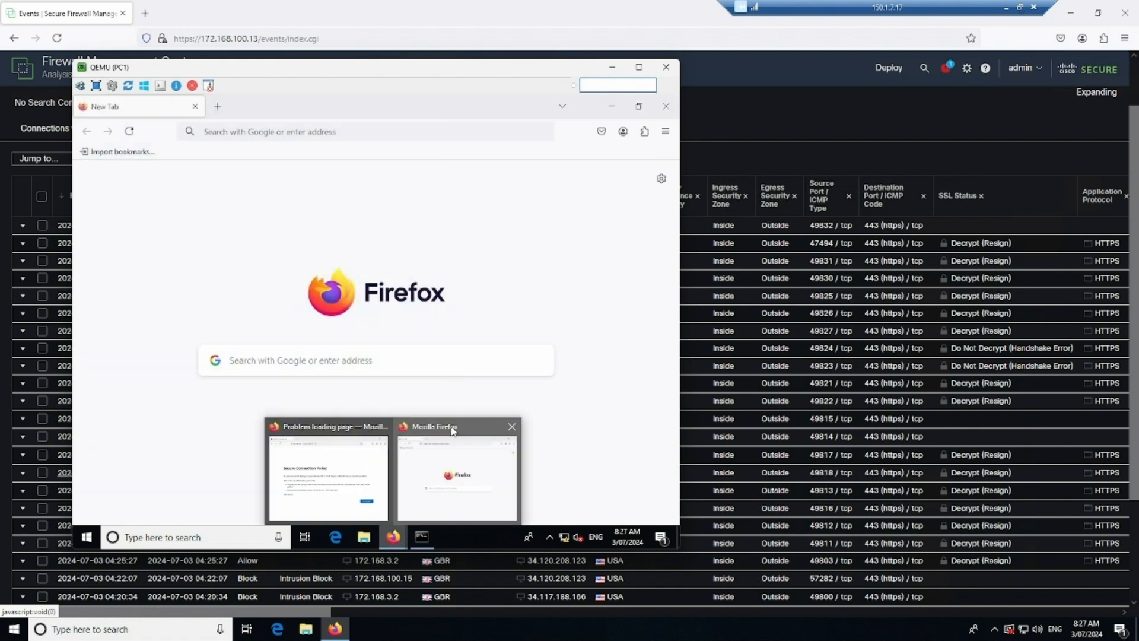
{"action": "left_click", "coordinate": [511, 426]}
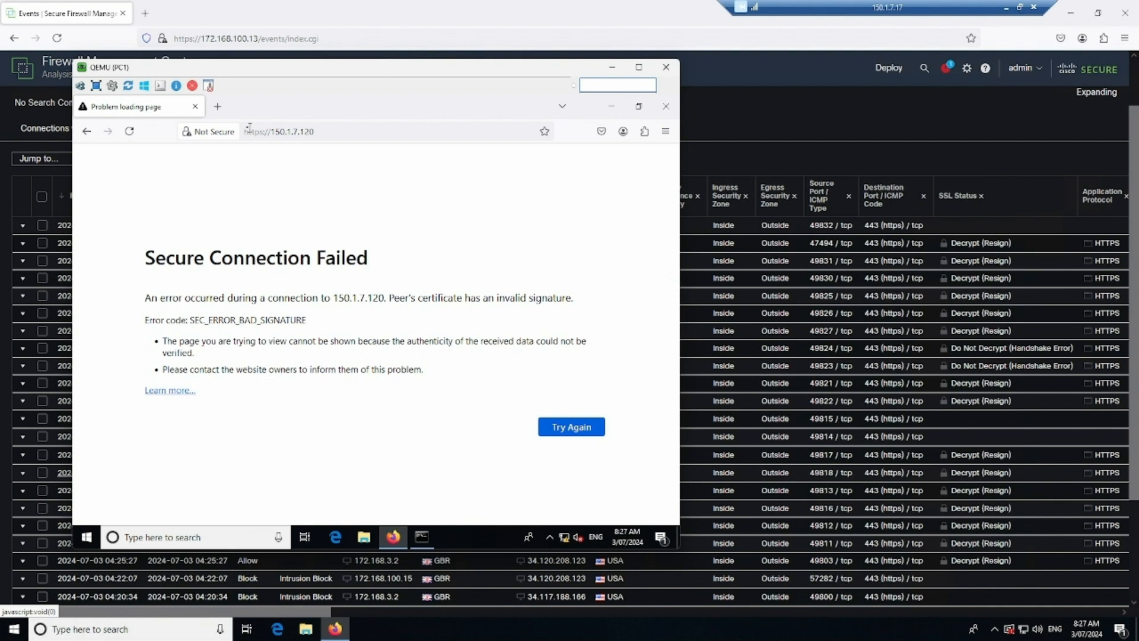
- Load facebook.com in a new tab and open the certificate behind its MITM_DETECTED error
{"action": "left_click", "coordinate": [217, 107]}
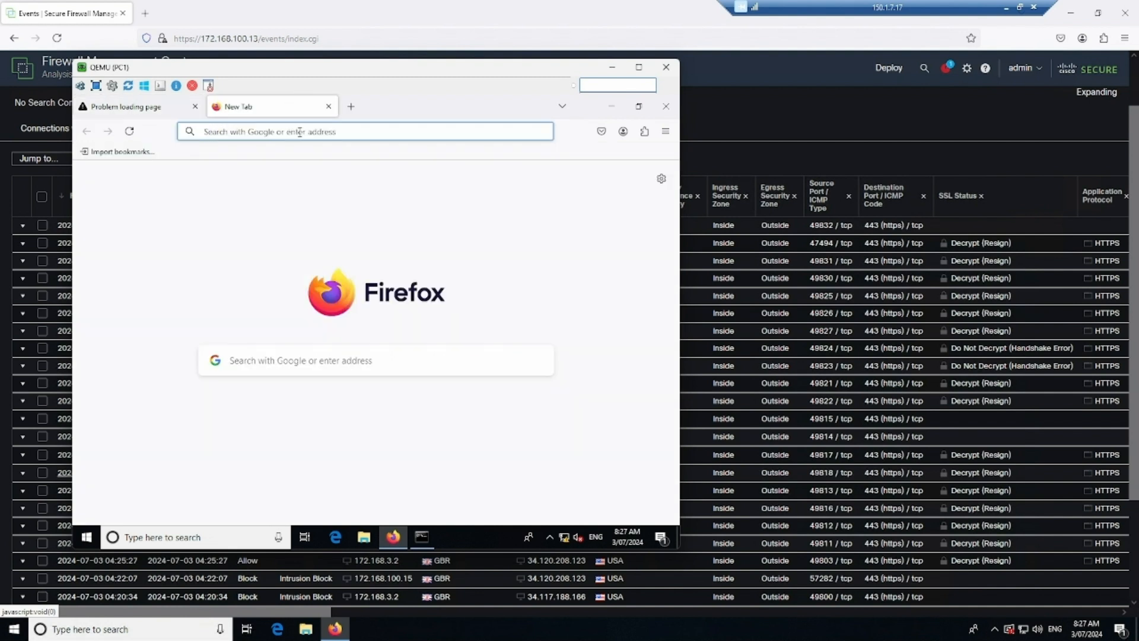
{"action": "type", "text": "face"}
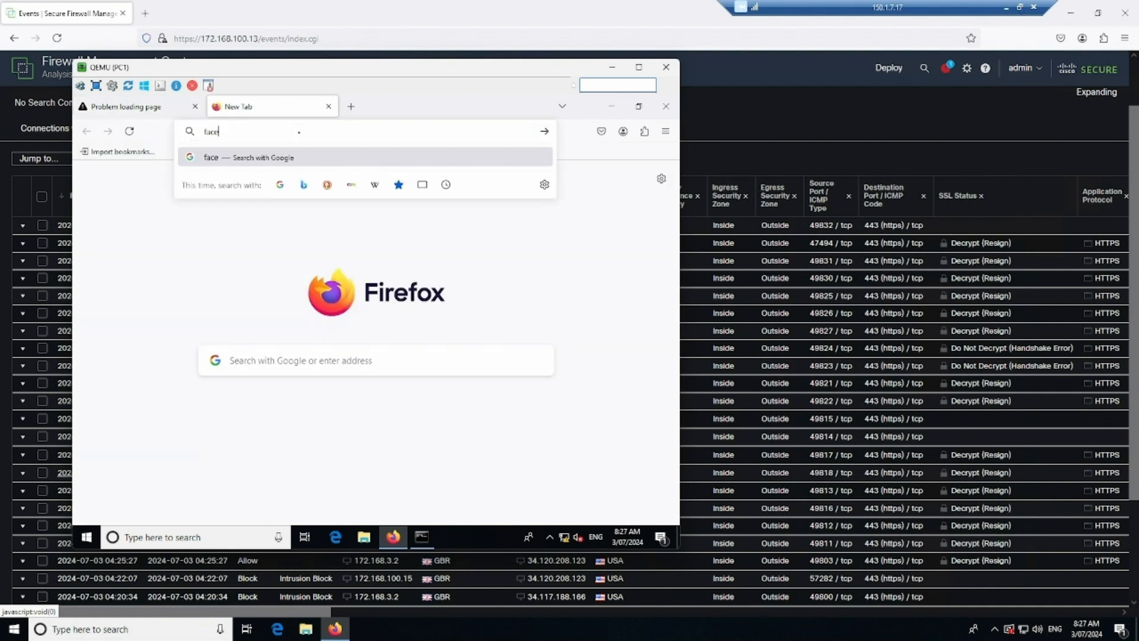
{"action": "type", "text": "book.com"}
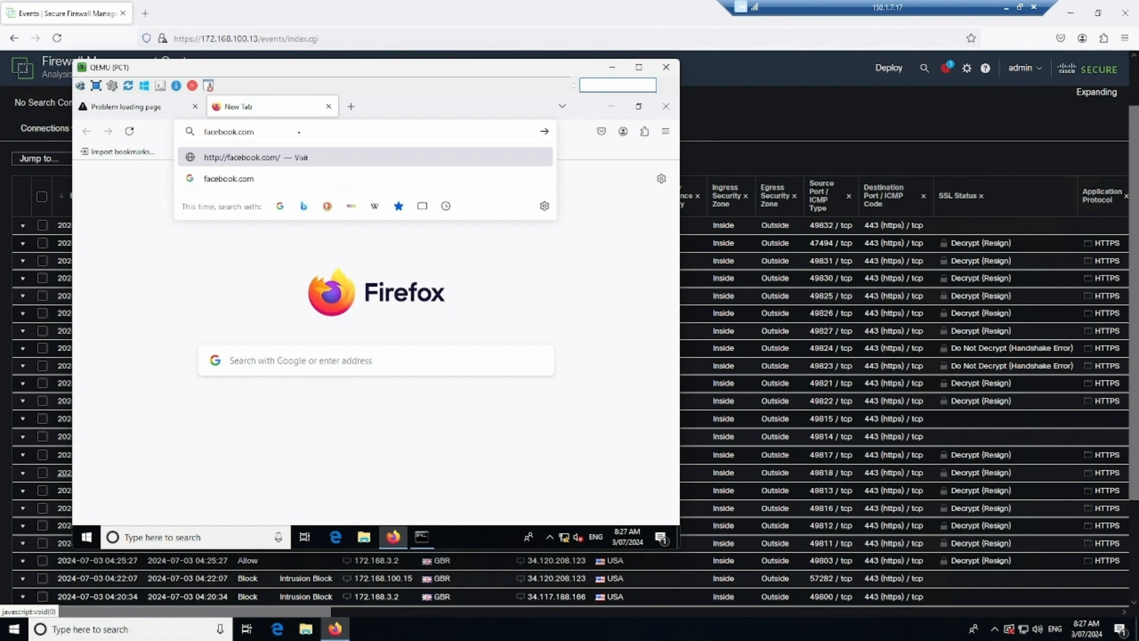
{"action": "key", "text": "Return"}
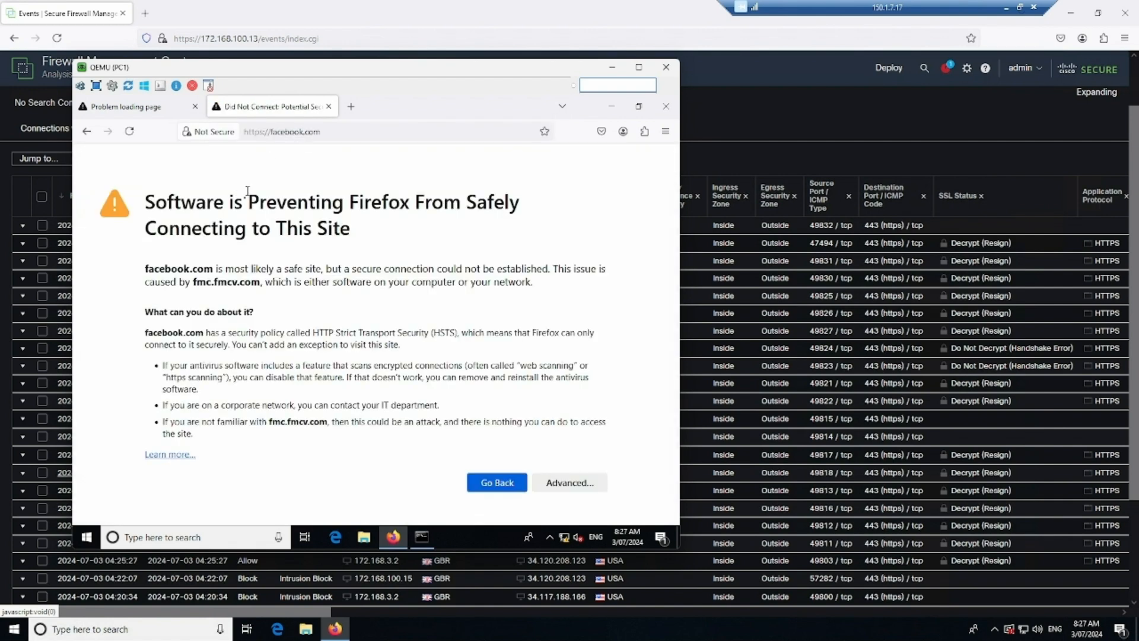
{"action": "left_click", "coordinate": [565, 481]}
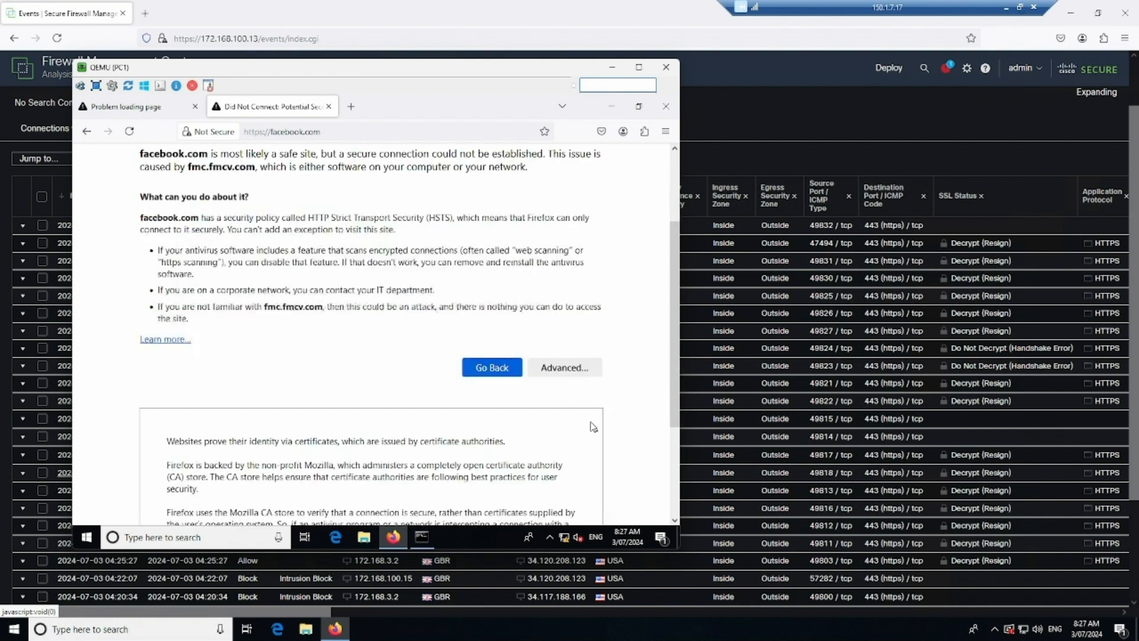
{"action": "scroll", "coordinate": [591, 423], "scroll_direction": "down", "scroll_amount": 3}
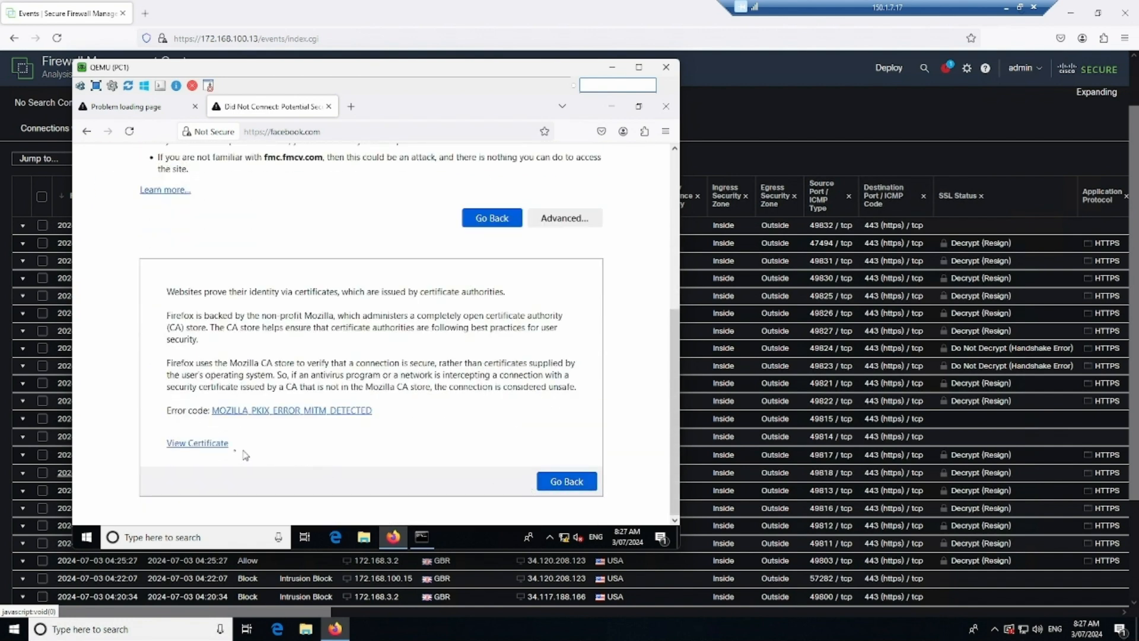
{"action": "left_click", "coordinate": [207, 443]}
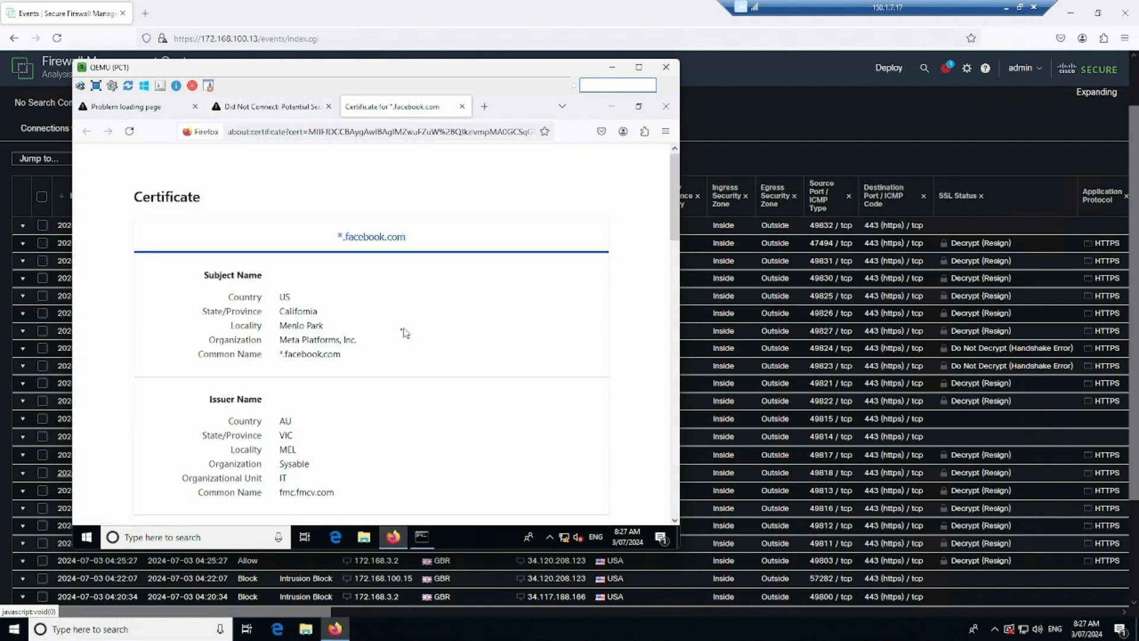
{"action": "scroll", "coordinate": [349, 369], "scroll_direction": "down", "scroll_amount": 2}
{"action": "left_click_drag", "start_coordinate": [351, 296], "coordinate": [282, 295]}
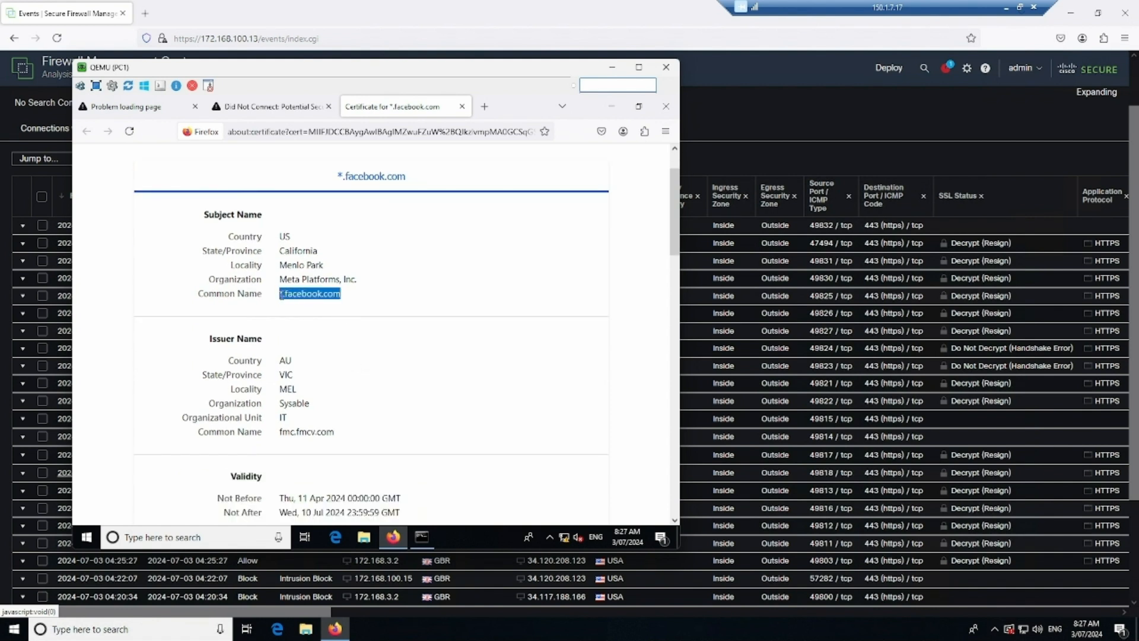
{"action": "left_click", "coordinate": [303, 315]}
{"action": "scroll", "coordinate": [326, 369], "scroll_direction": "down", "scroll_amount": 3}
{"action": "left_click_drag", "start_coordinate": [335, 250], "coordinate": [277, 254]}
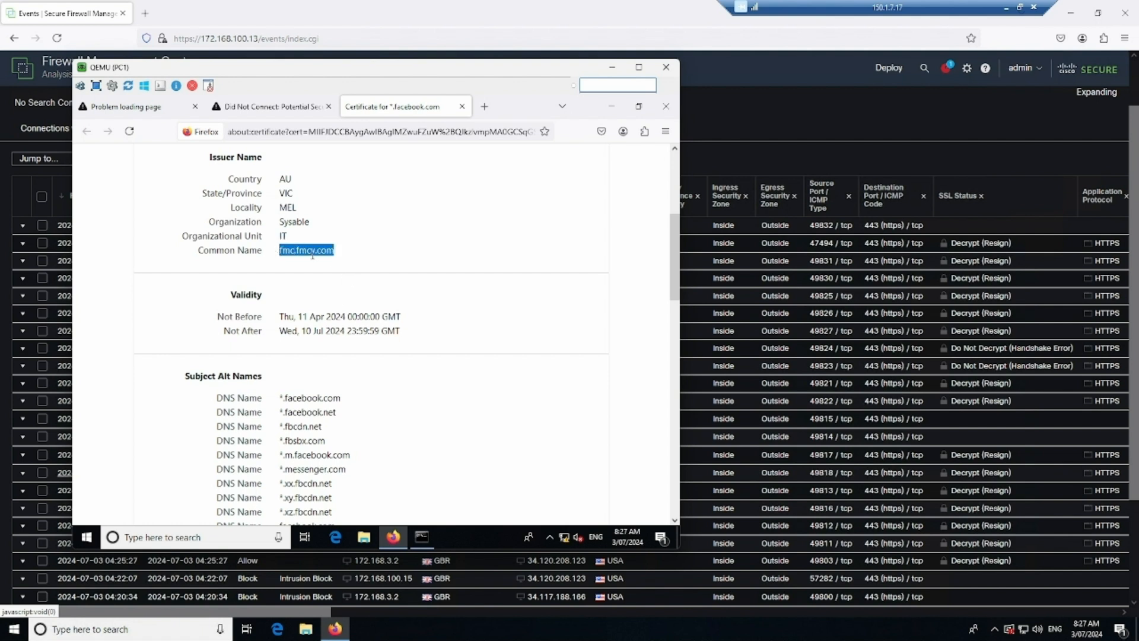
{"action": "left_click", "coordinate": [280, 239]}
{"action": "scroll", "coordinate": [363, 276], "scroll_direction": "down", "scroll_amount": 4}
{"action": "scroll", "coordinate": [363, 276], "scroll_direction": "up", "scroll_amount": 5}
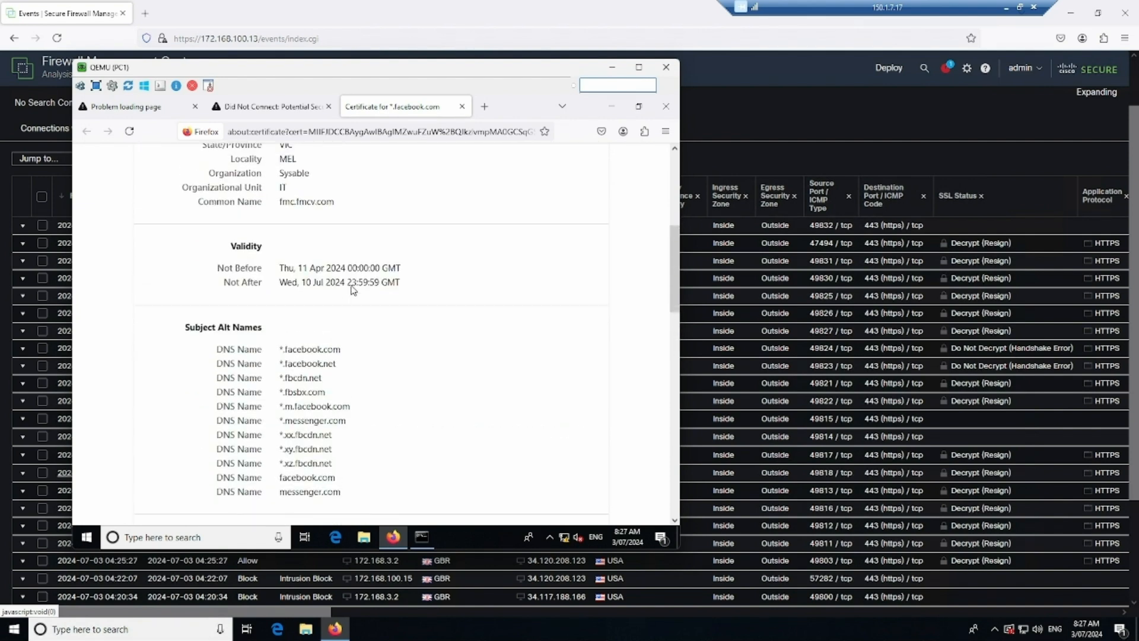
{"action": "left_click", "coordinate": [275, 106]}
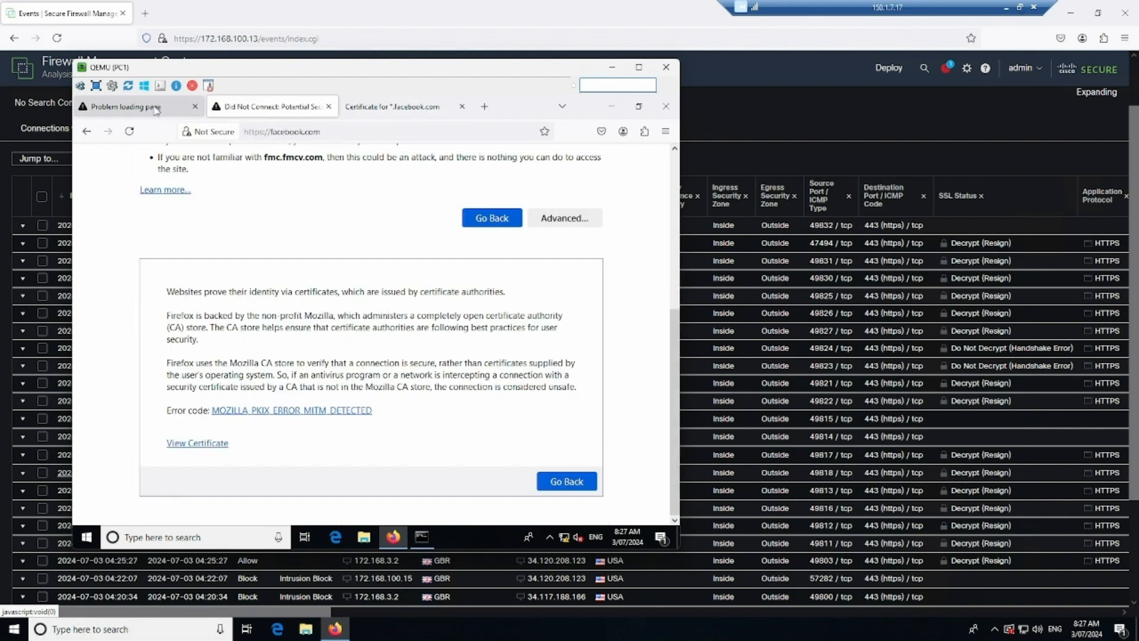
{"action": "left_click", "coordinate": [158, 111]}
{"action": "left_click", "coordinate": [246, 109]}
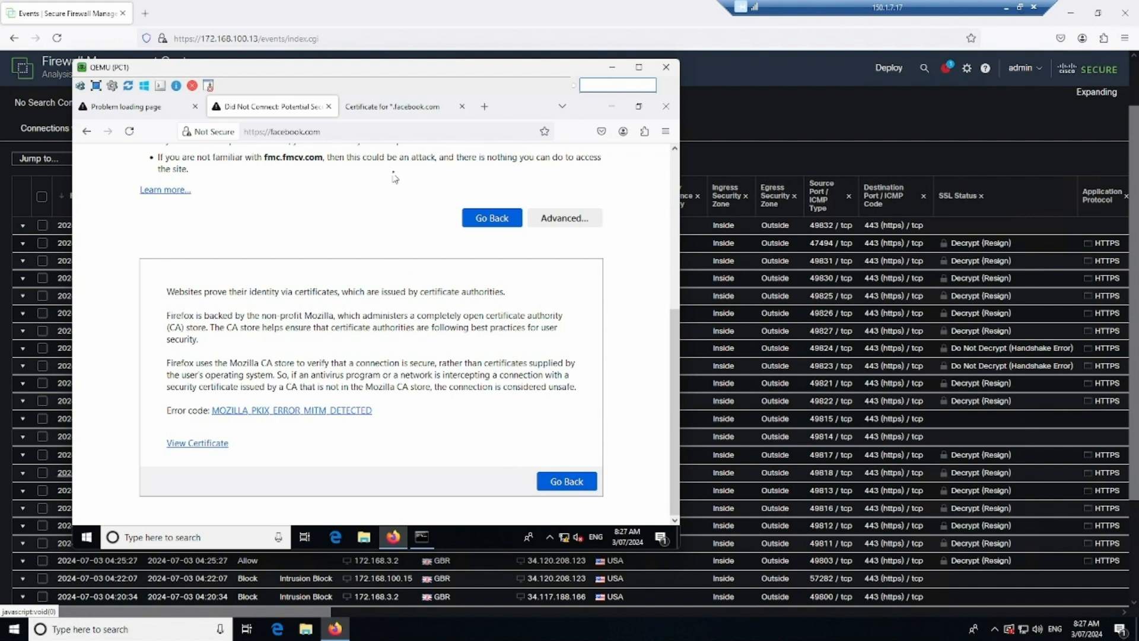
{"action": "left_click", "coordinate": [403, 107]}
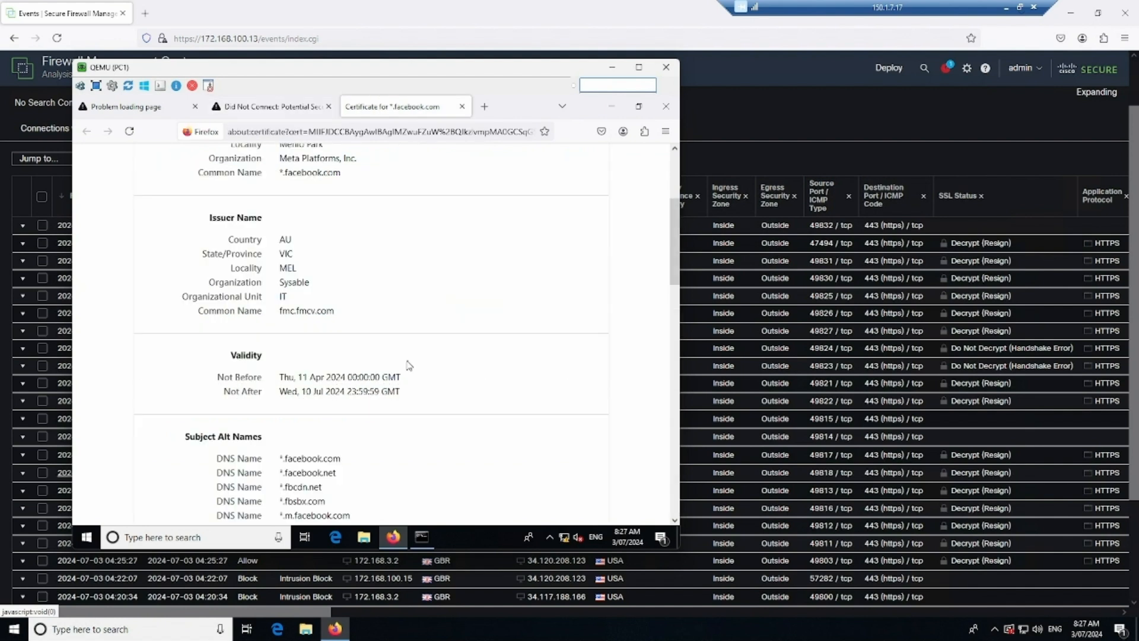